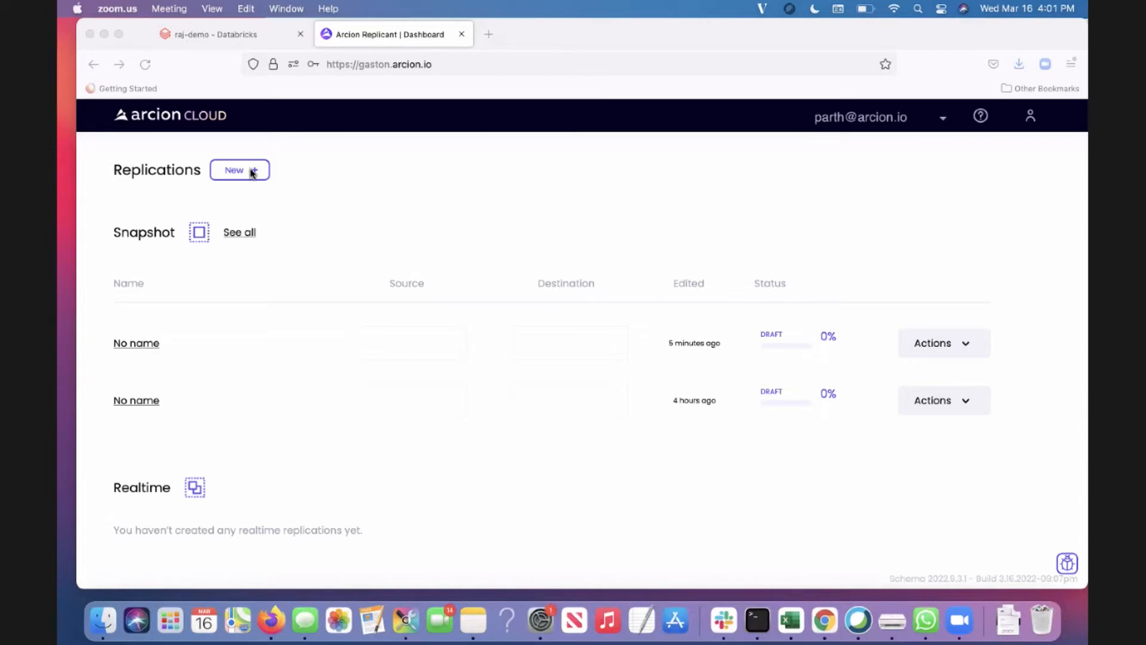
# Create a new replication and name it Demo17th
pyautogui.click(571, 200)
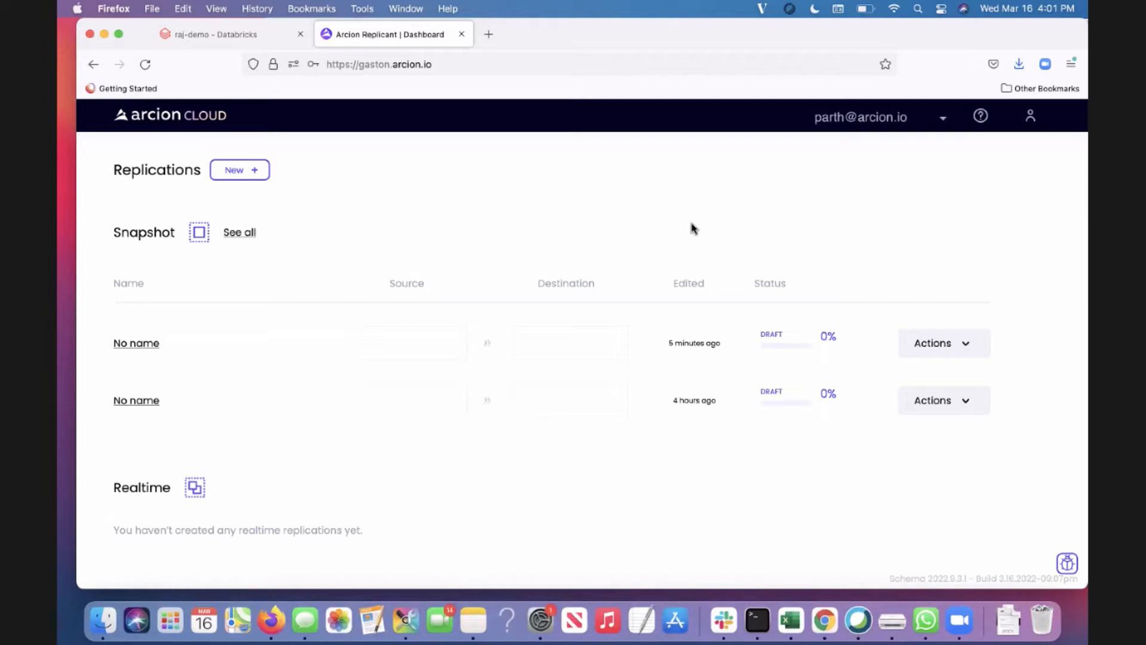
pyautogui.scroll(-3, 677, 362)
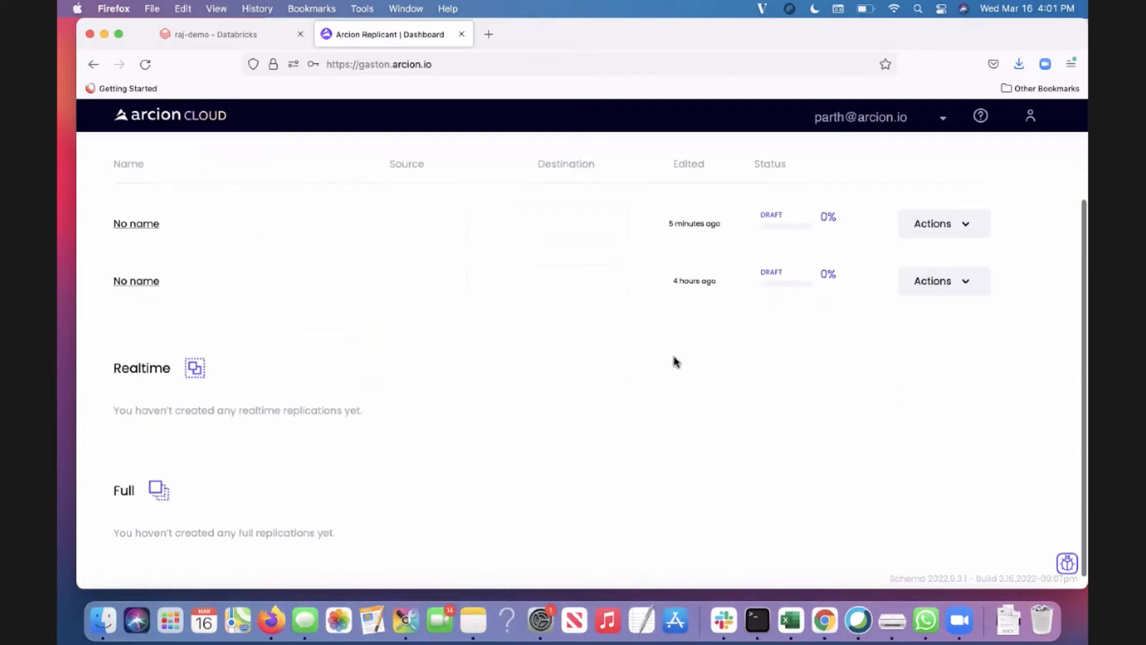
pyautogui.scroll(3, 677, 362)
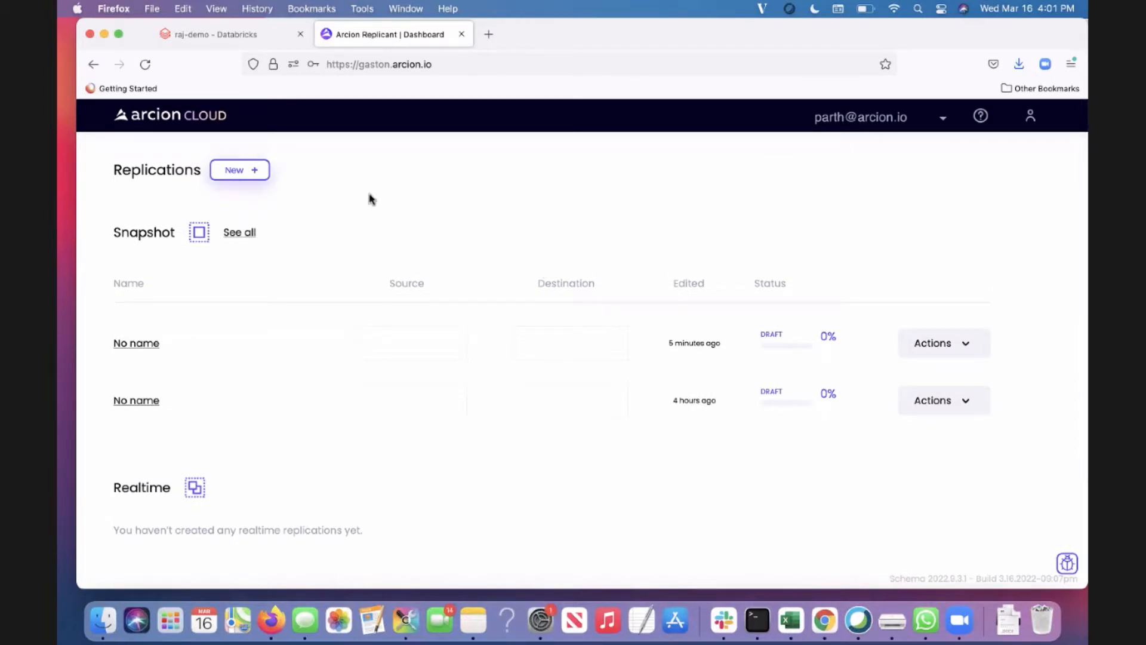
pyautogui.click(248, 174)
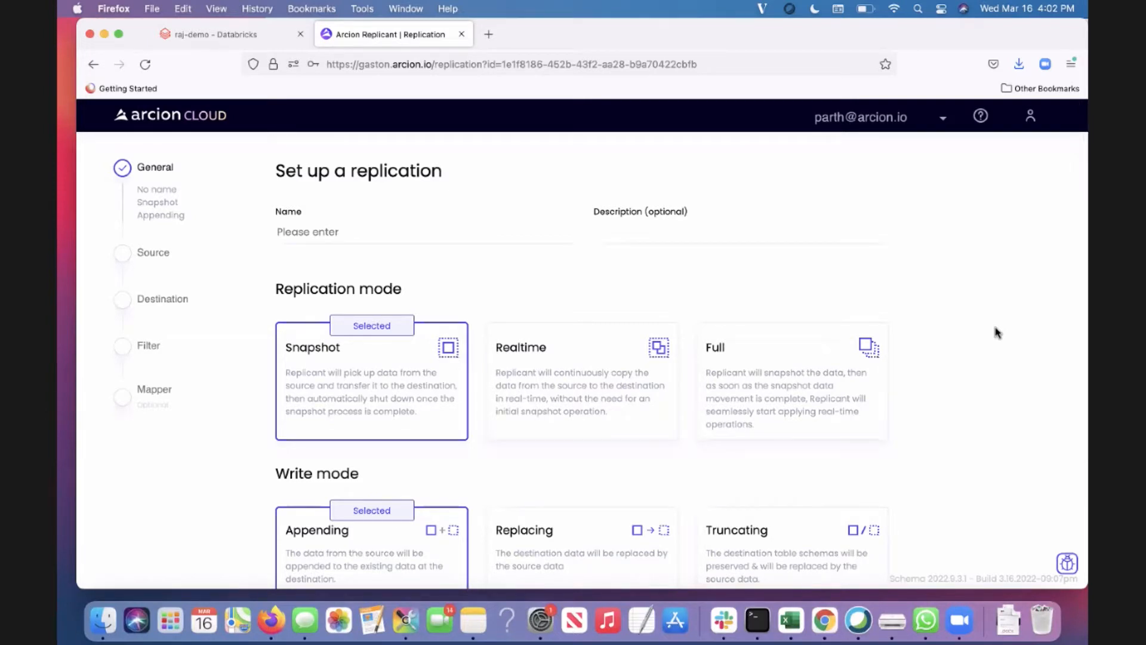
pyautogui.moveTo(160, 180)
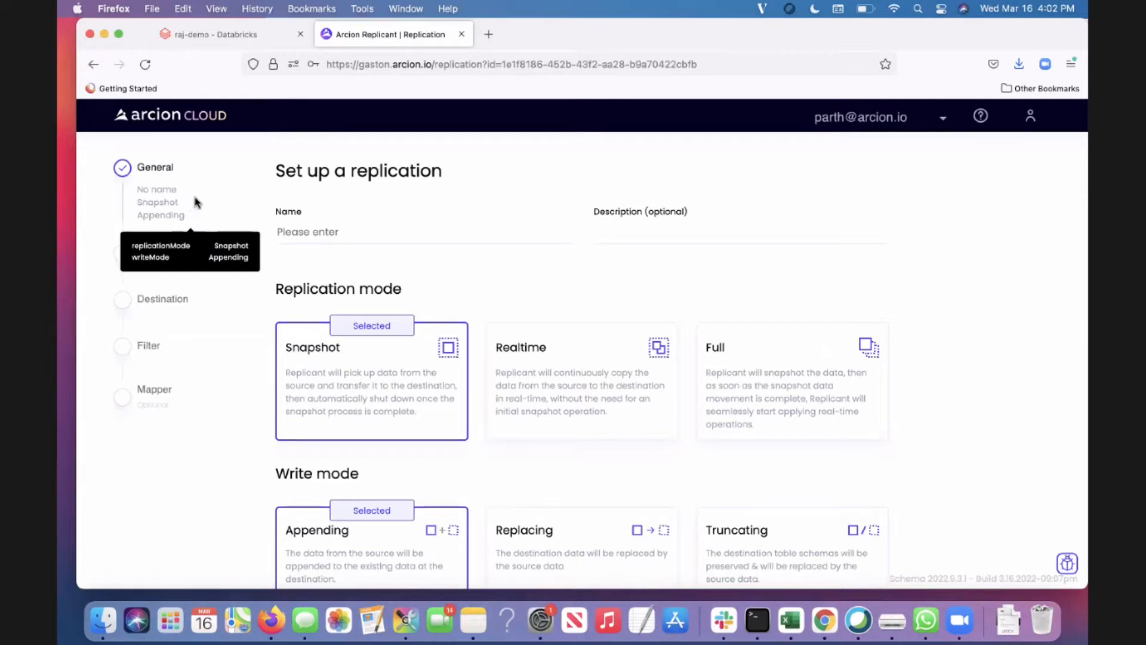
pyautogui.click(388, 233)
pyautogui.write('Demo')
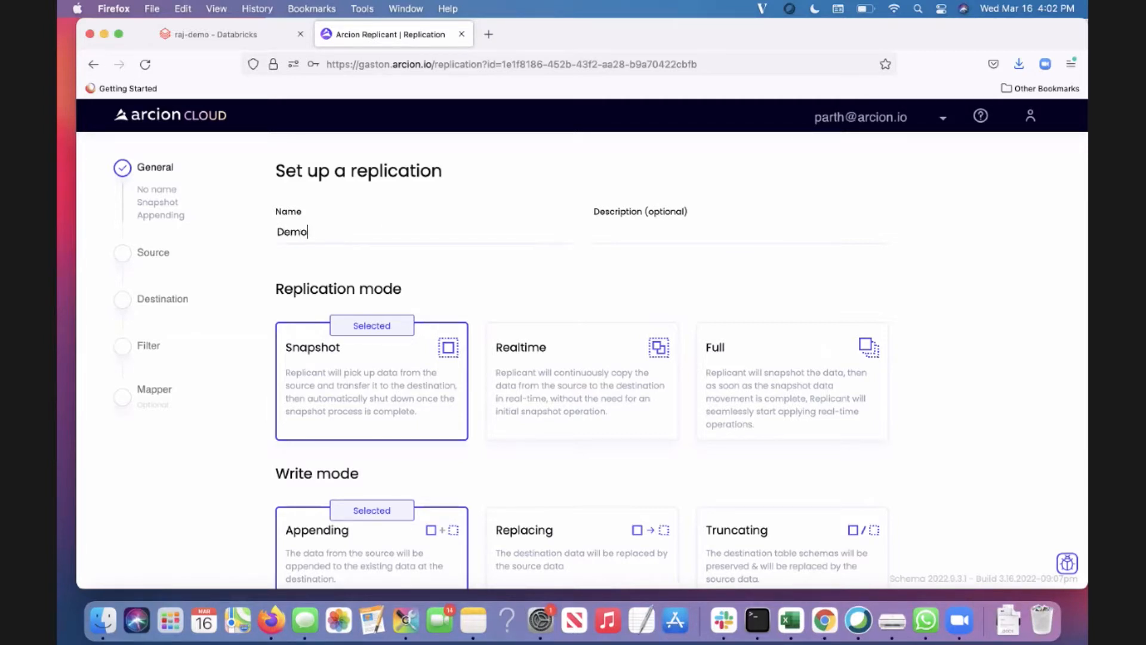
pyautogui.write('17th')
# Set the replication mode to Full
pyautogui.scroll(-3, 553, 322)
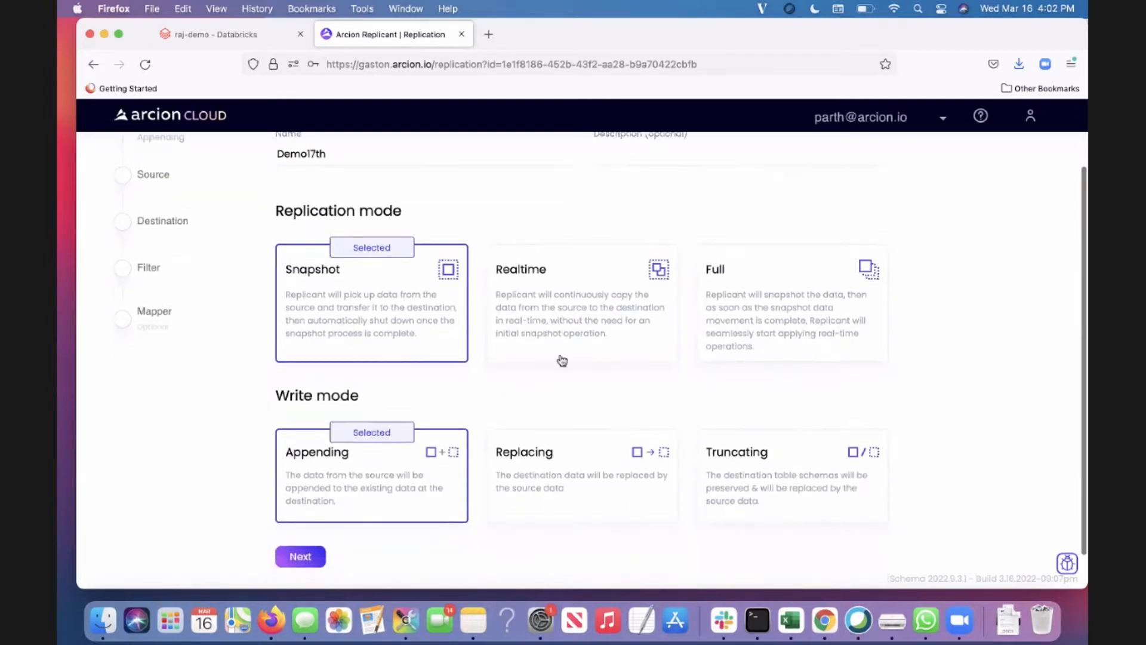
pyautogui.scroll(1, 561, 367)
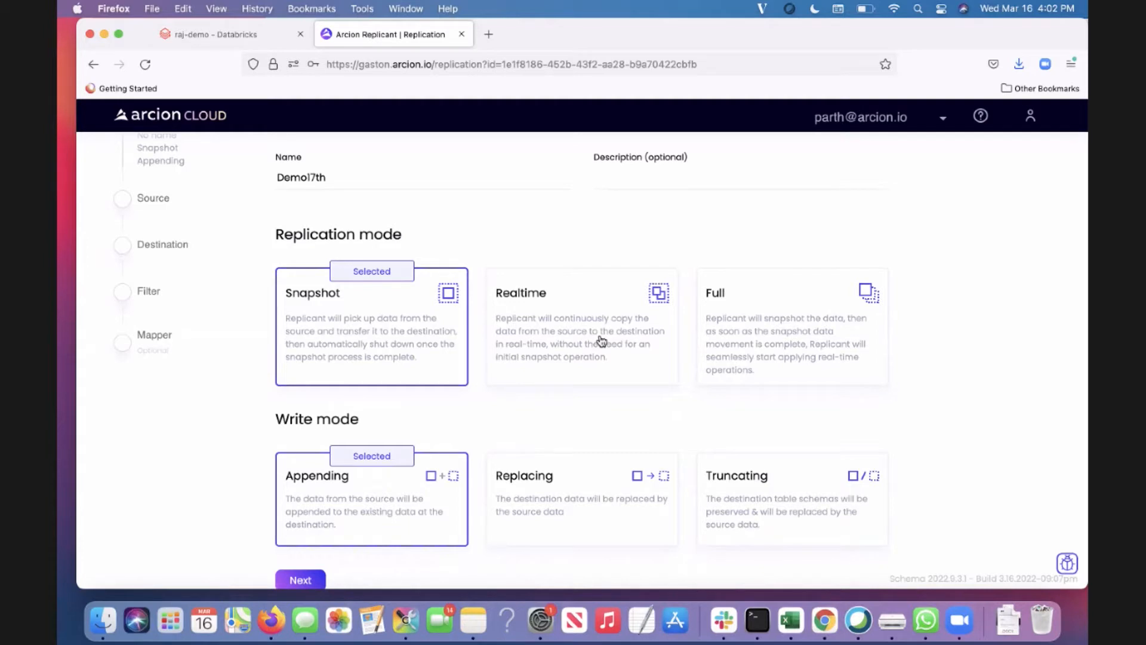
pyautogui.click(781, 343)
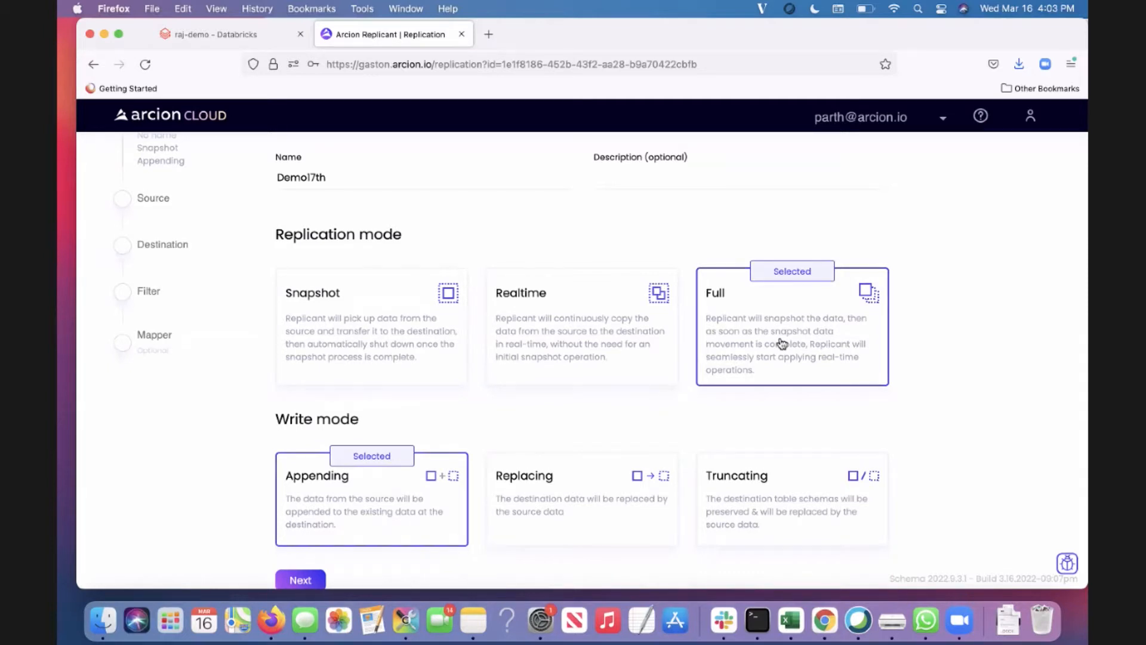
pyautogui.scroll(-1, 781, 343)
pyautogui.scroll(1, 781, 344)
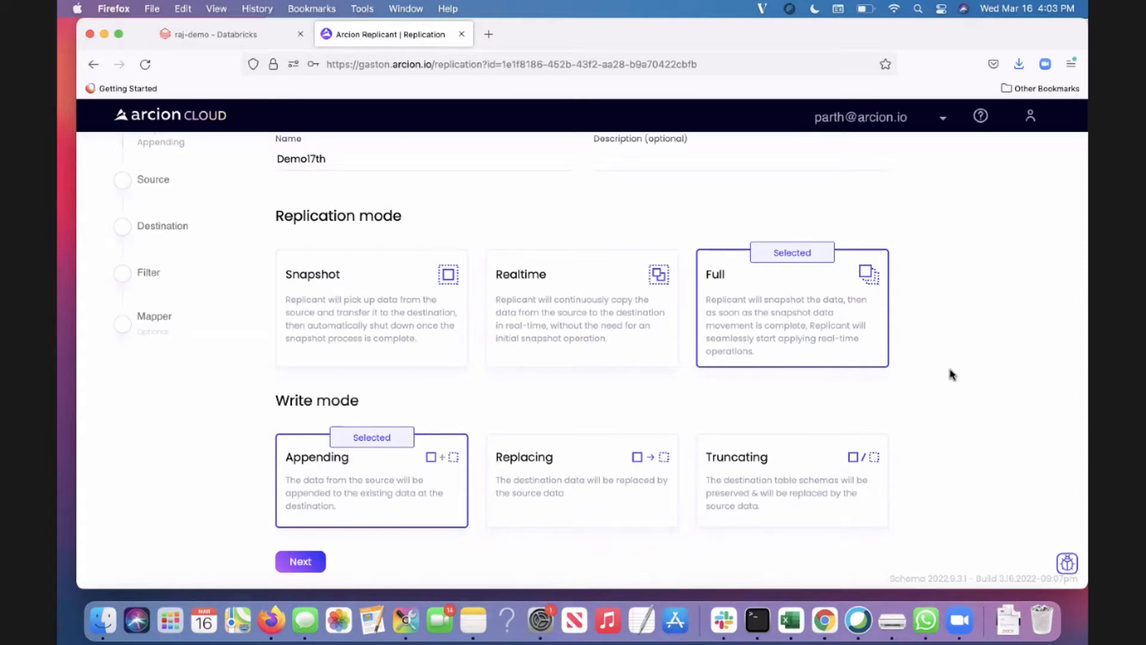
# Set the write mode to Replacing and proceed to the source setup
pyautogui.scroll(-2, 949, 375)
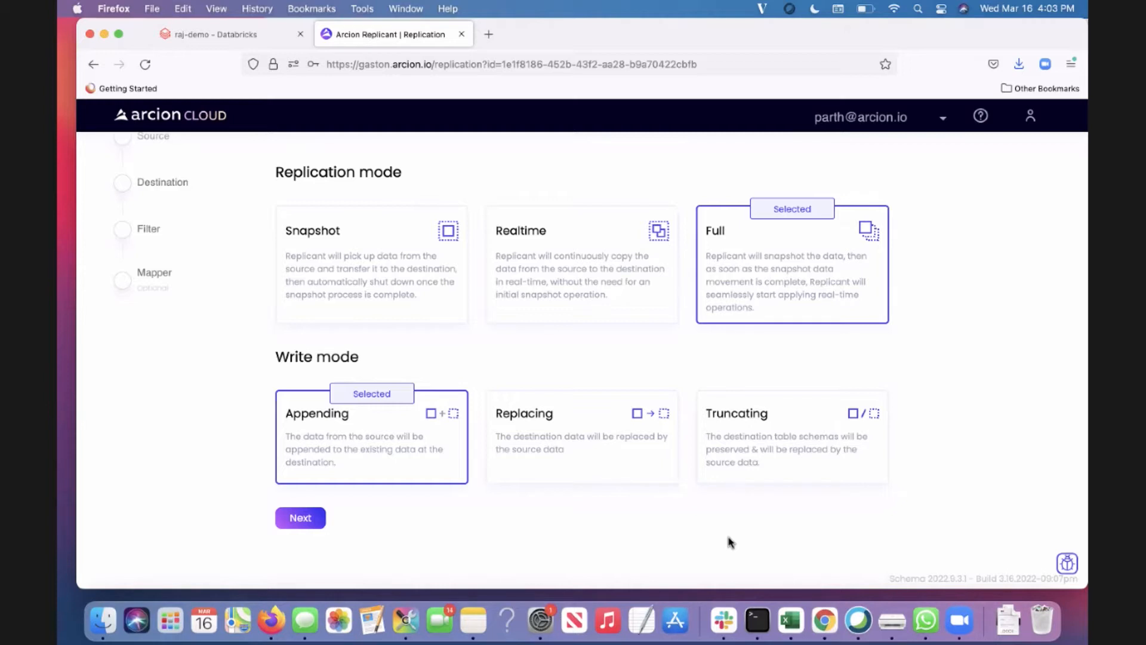
pyautogui.click(639, 465)
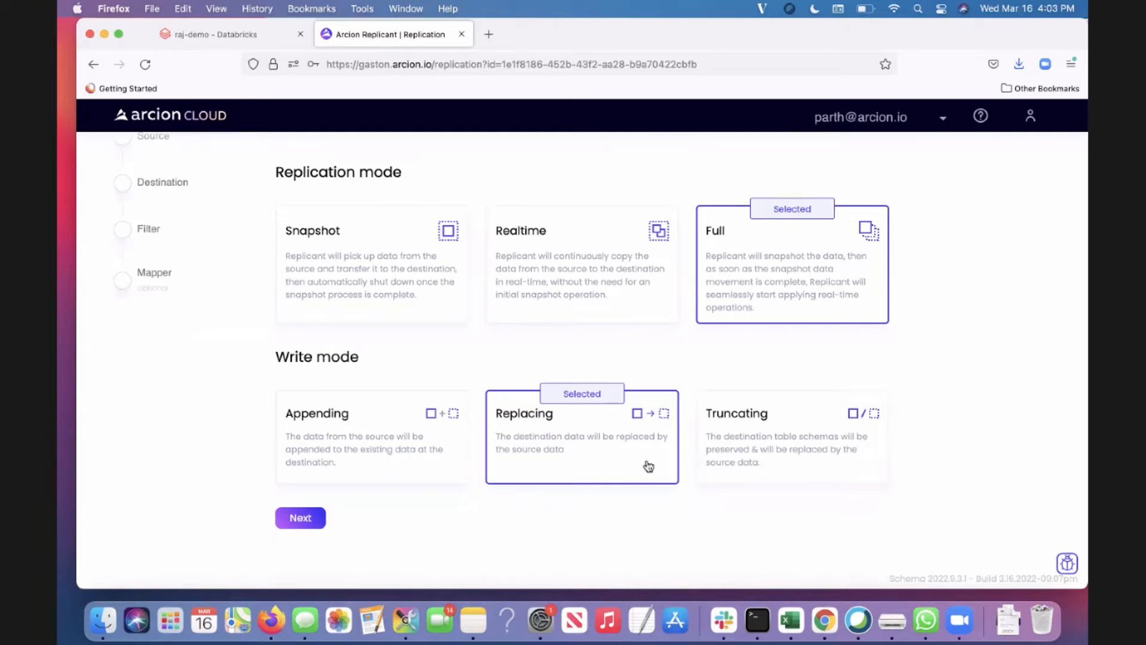
pyautogui.click(762, 442)
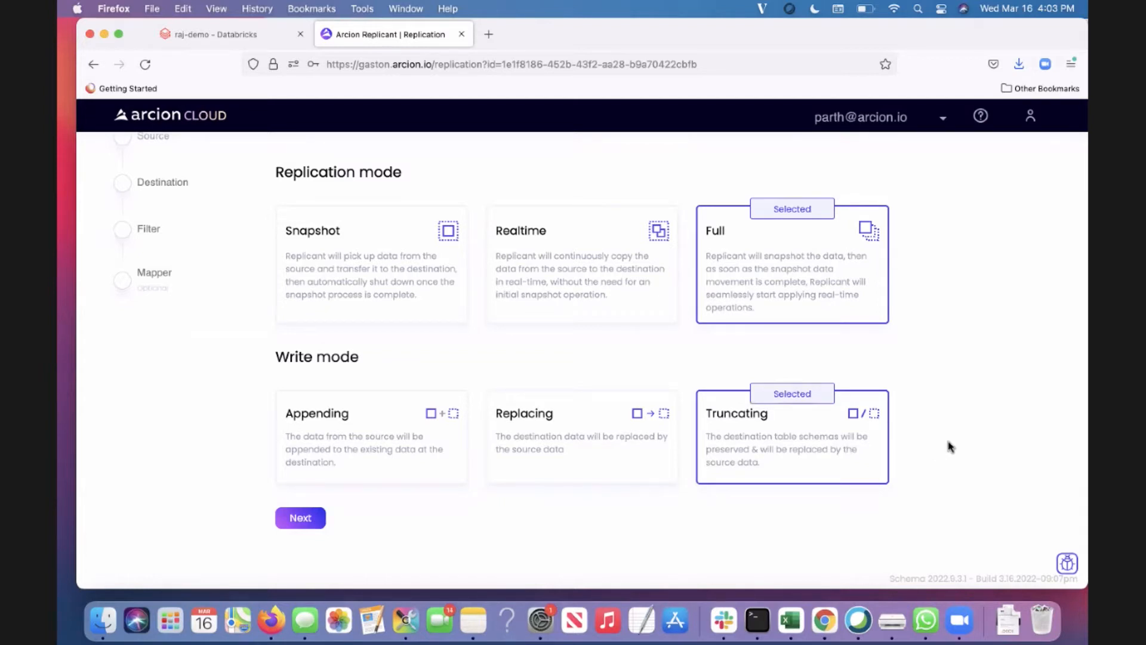
pyautogui.click(574, 441)
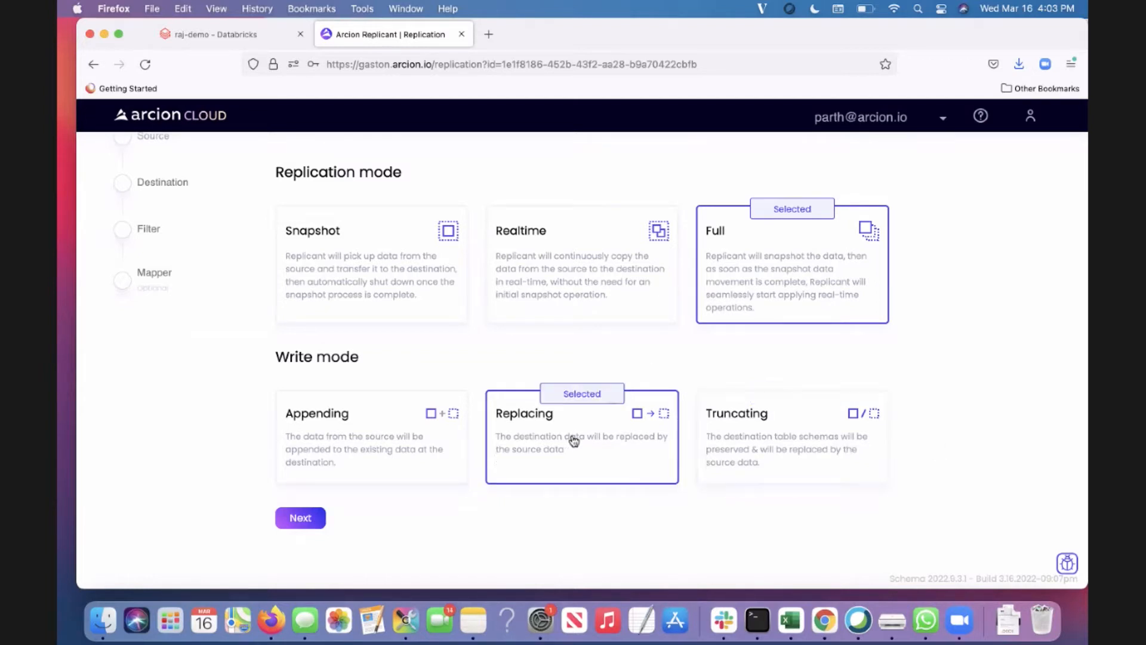
pyautogui.scroll(3, 487, 514)
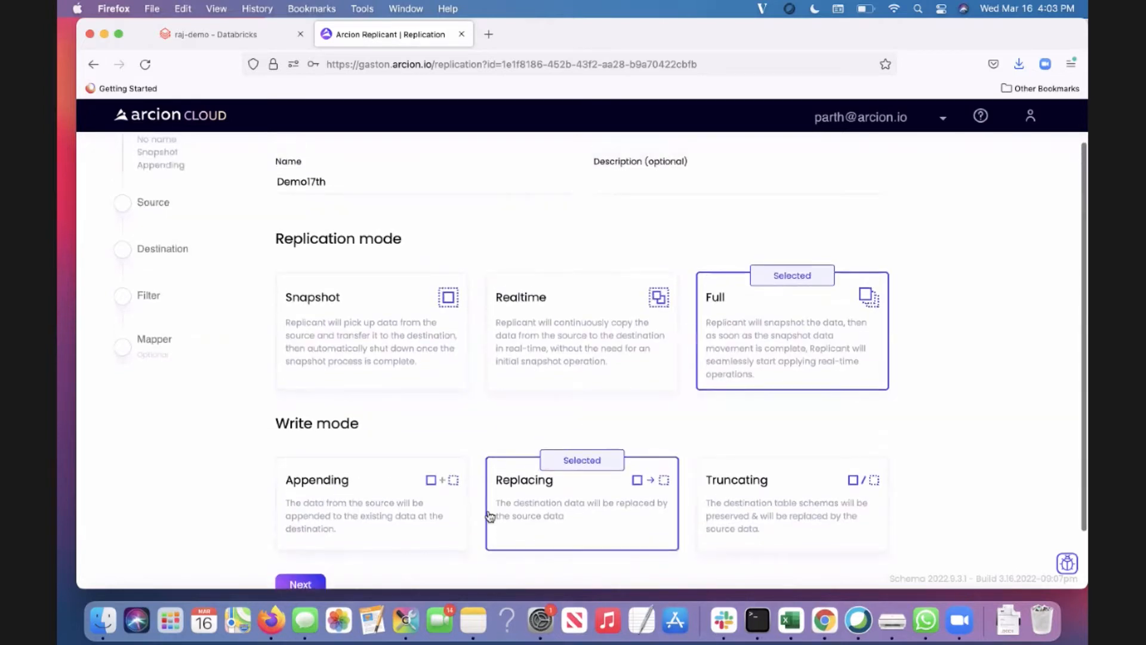
pyautogui.scroll(-3, 392, 273)
pyautogui.click(300, 518)
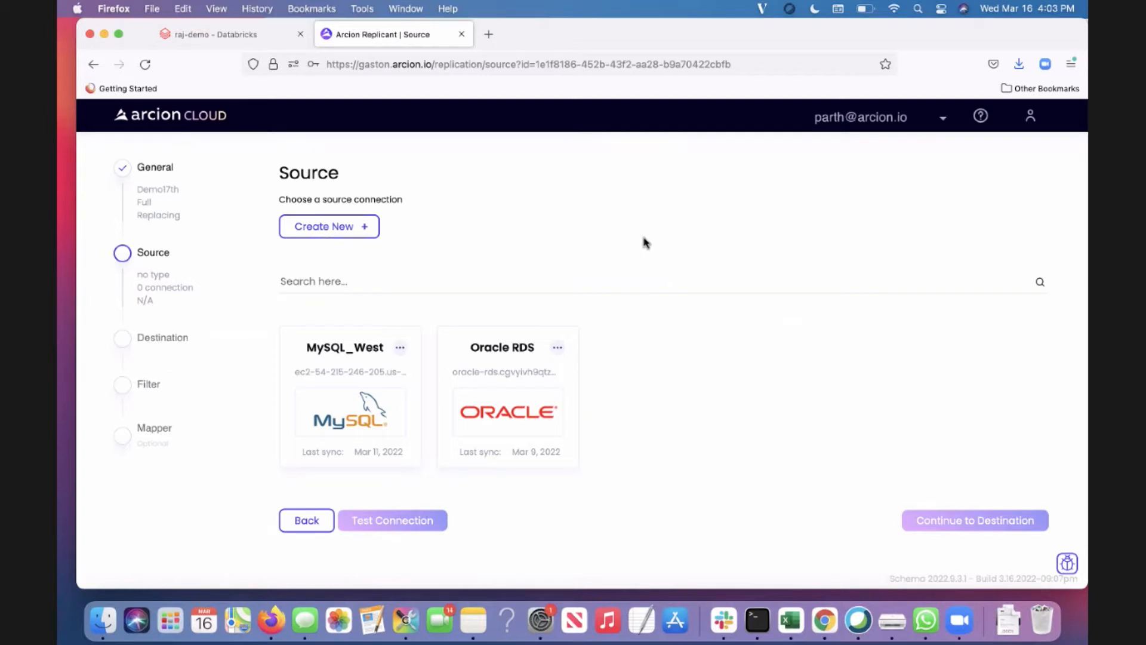
# Choose Oracle RDS as the source connection without an extractor and proceed to the destination setup
pyautogui.click(539, 401)
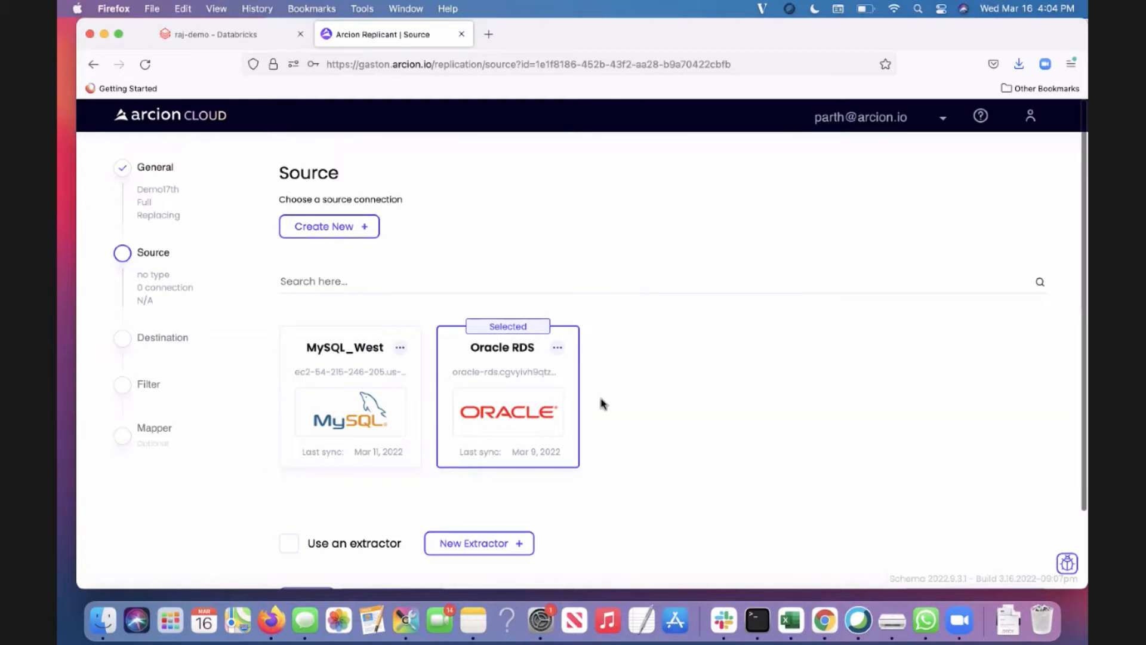
pyautogui.scroll(-2, 550, 398)
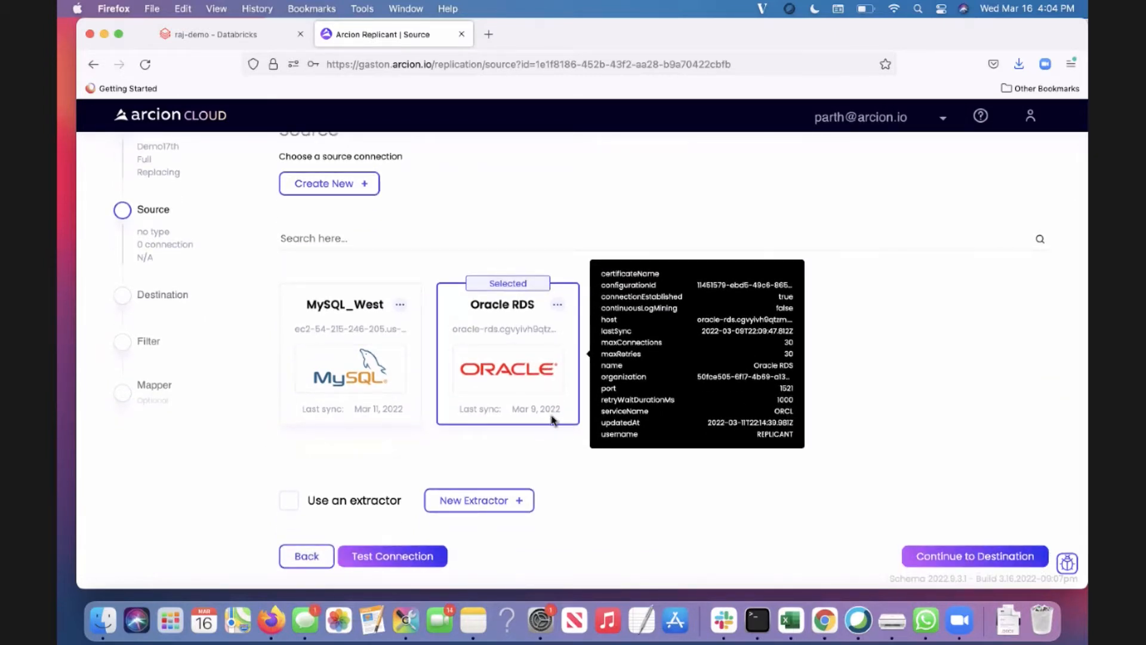
pyautogui.scroll(-2, 556, 448)
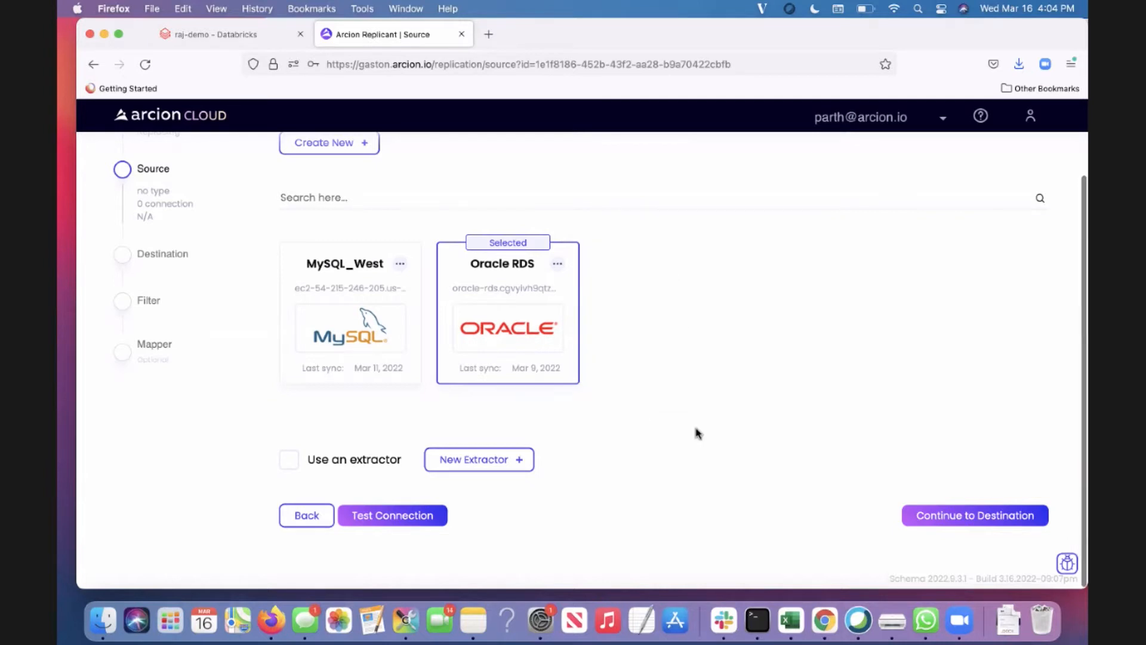
pyautogui.scroll(2, 714, 441)
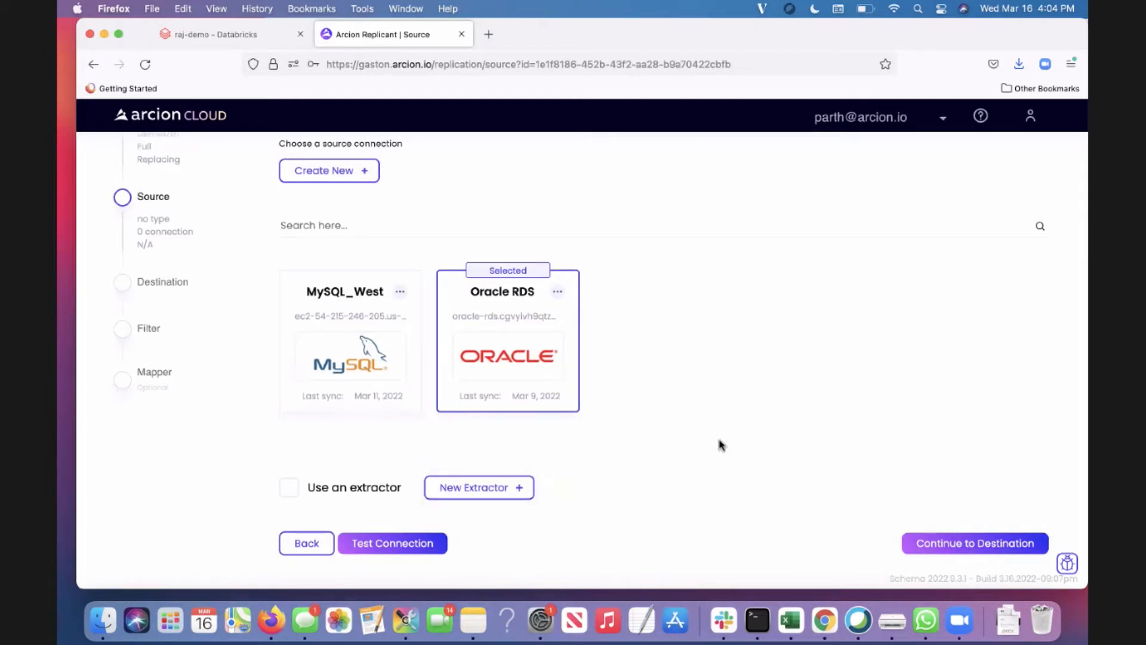
pyautogui.scroll(2, 719, 443)
pyautogui.scroll(-3, 719, 443)
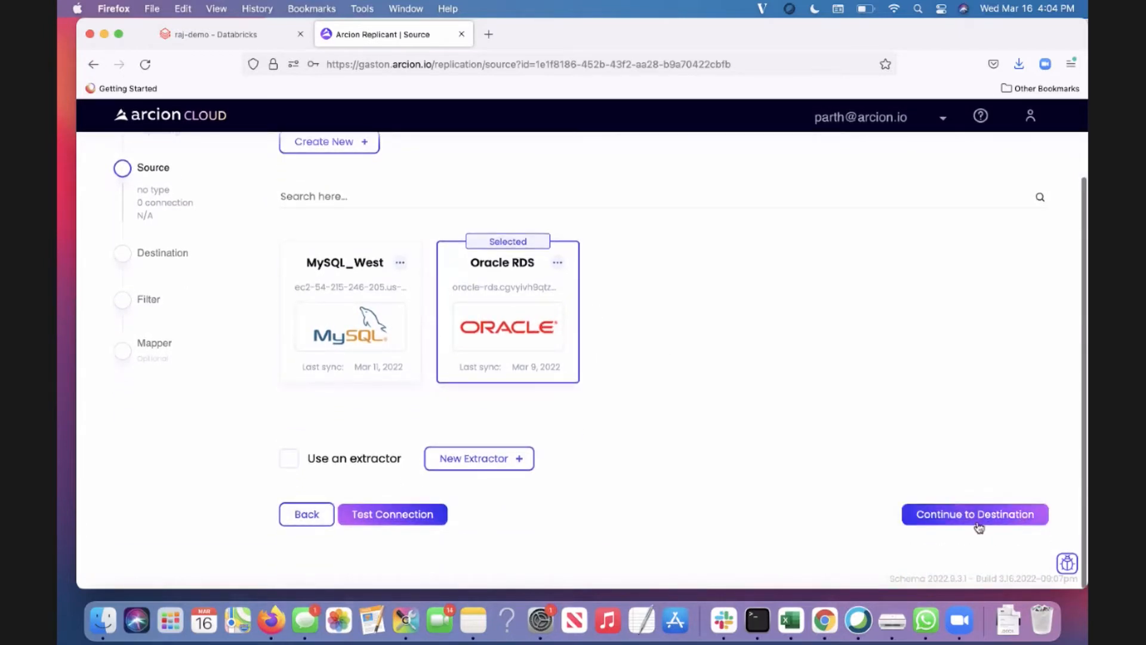
pyautogui.click(981, 517)
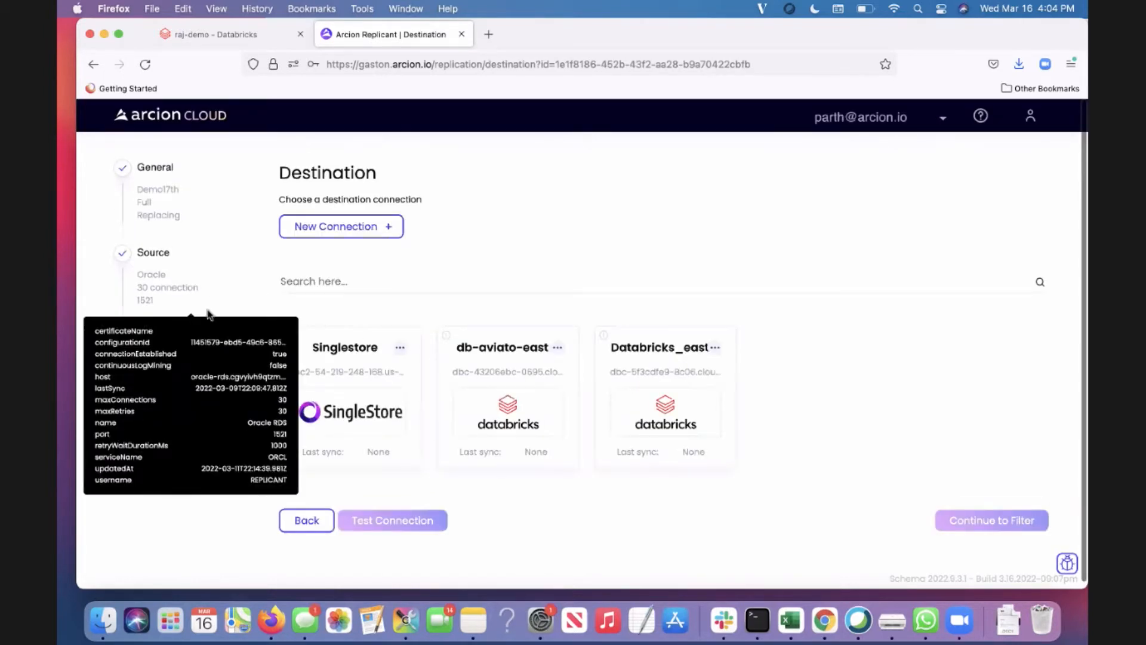
# Choose the Databricks connection db-aviato-east as the replication's destination
pyautogui.moveTo(223, 244)
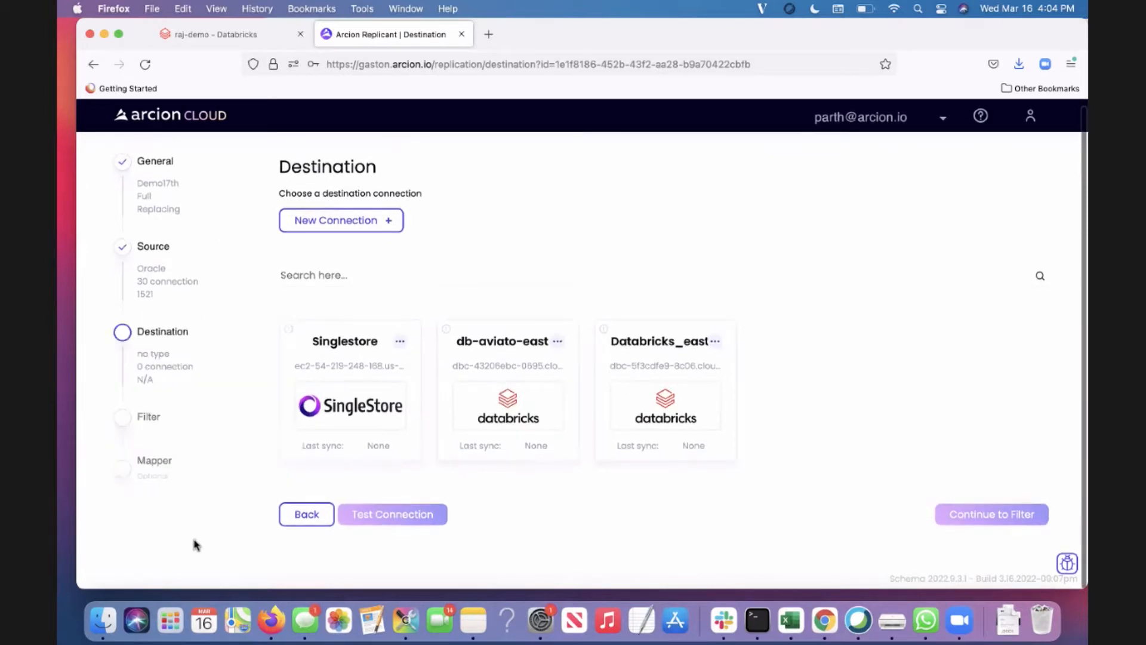
pyautogui.moveTo(172, 199)
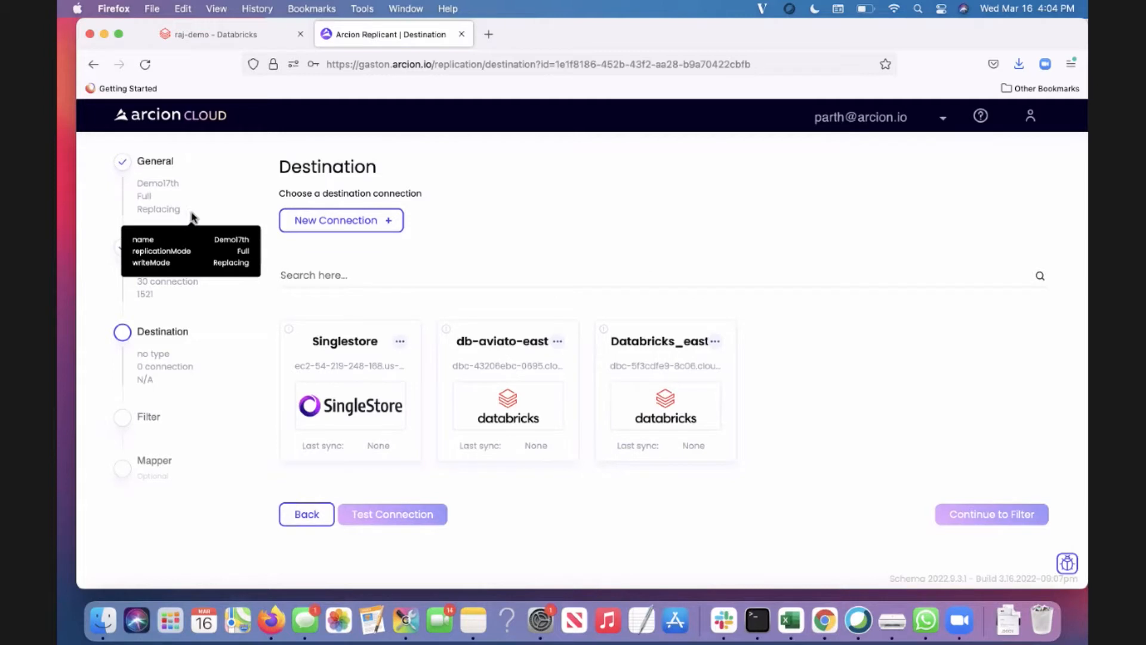
pyautogui.moveTo(129, 272)
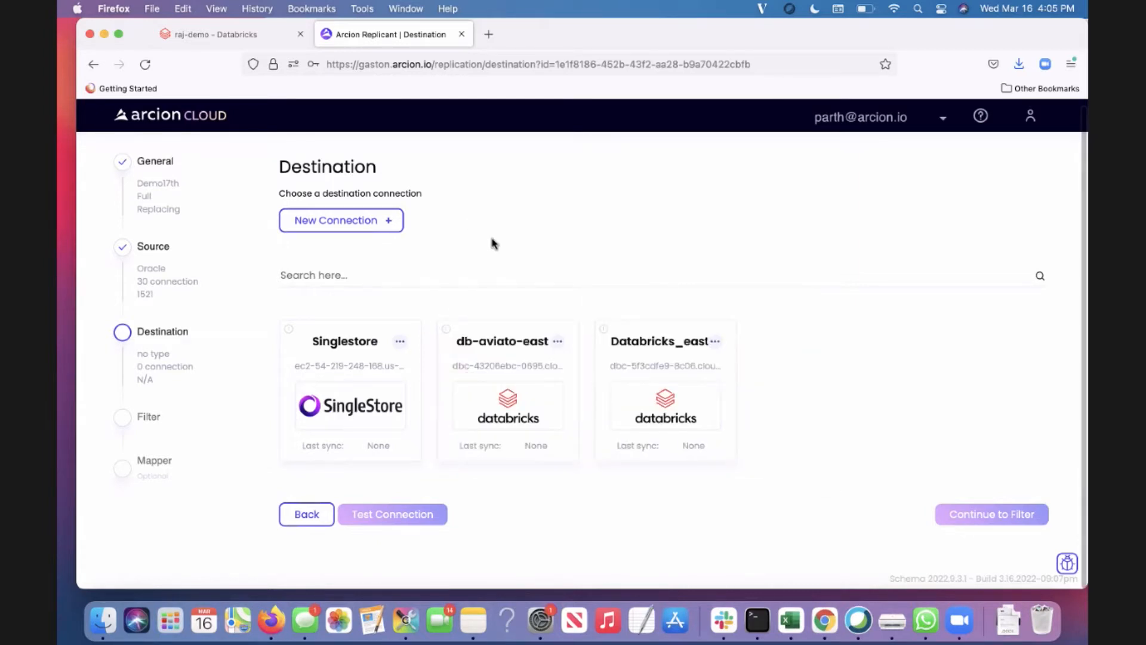
pyautogui.click(500, 368)
pyautogui.scroll(-1, 708, 363)
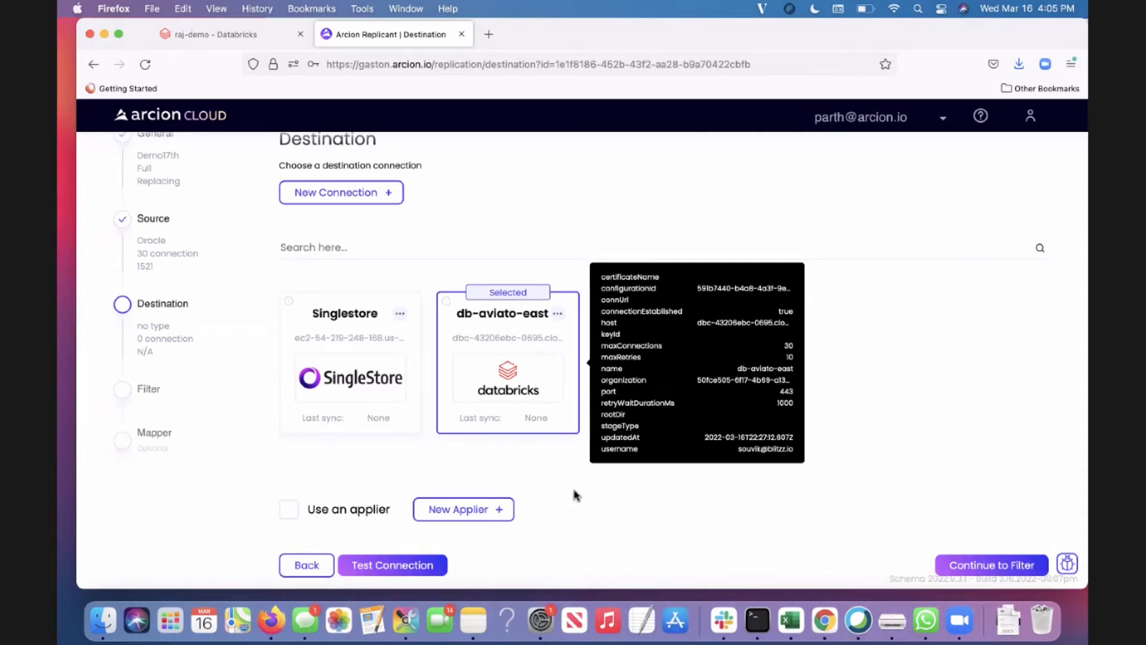
# Test the db-aviato-east destination connection, close the test result and proceed to the filter setup
pyautogui.scroll(-2, 585, 527)
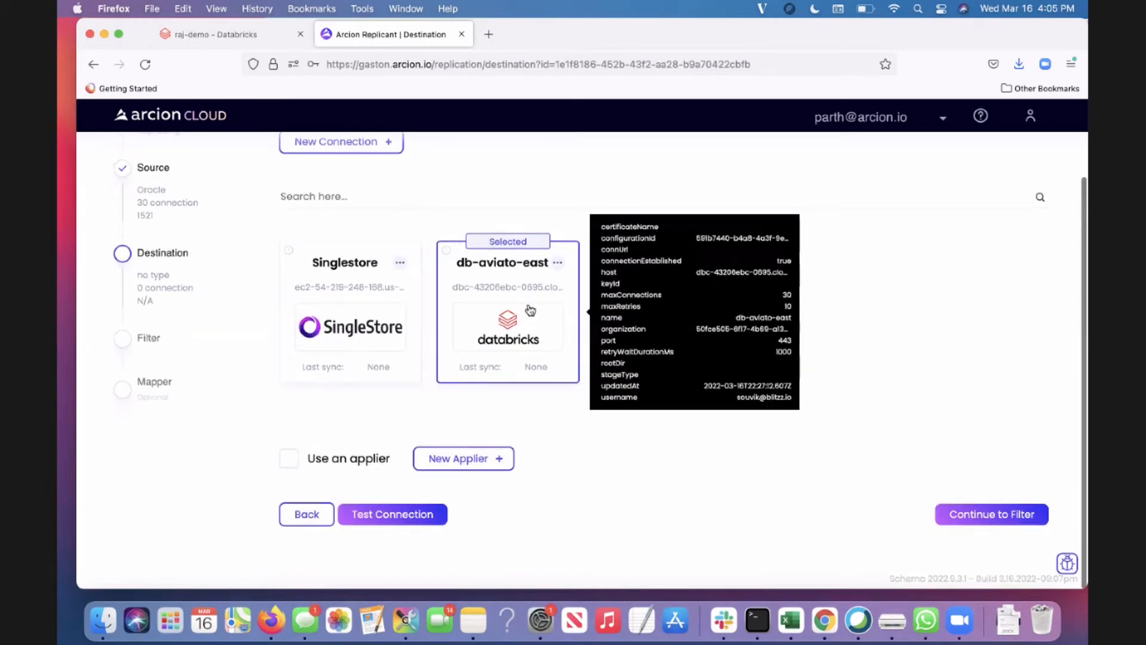
pyautogui.moveTo(564, 296)
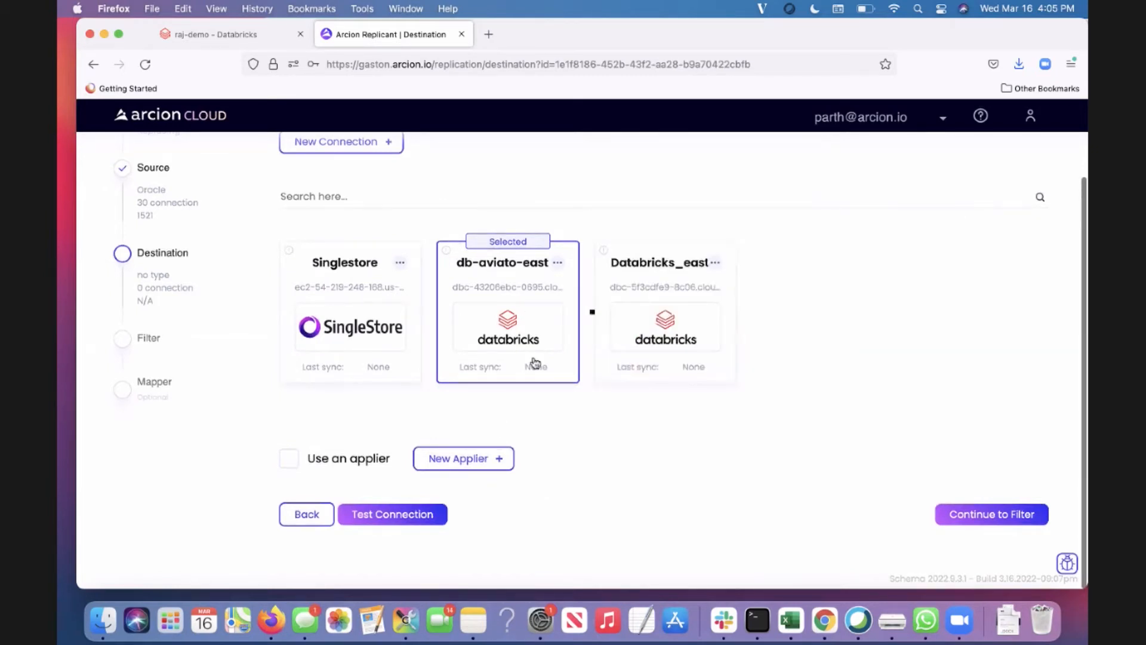
pyautogui.click(418, 517)
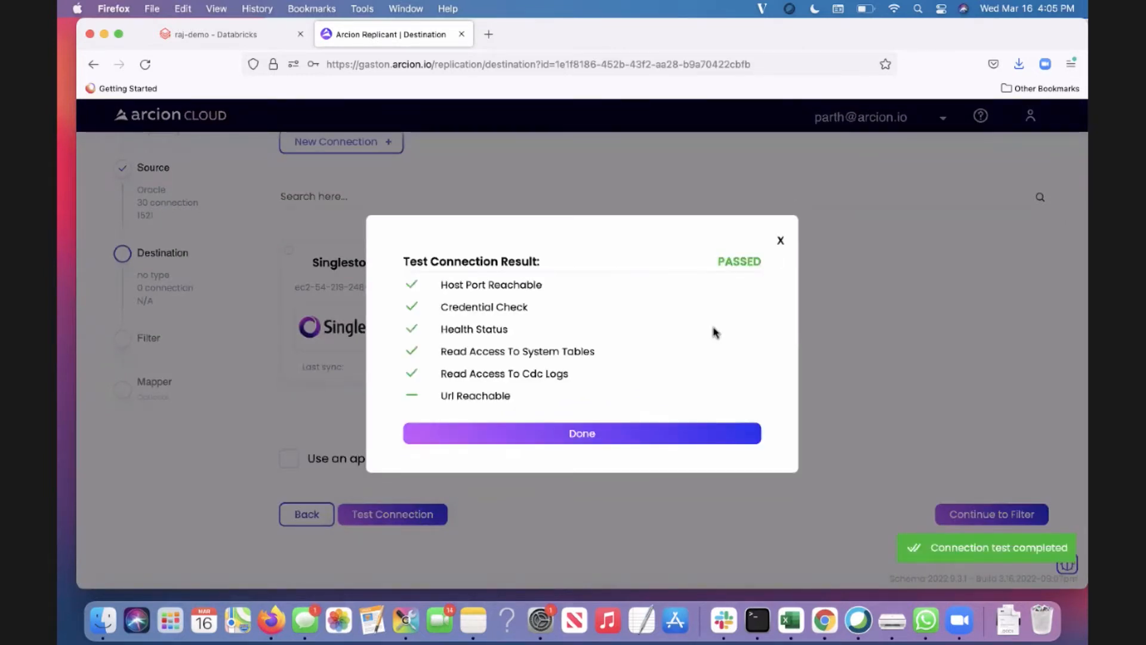
pyautogui.click(584, 437)
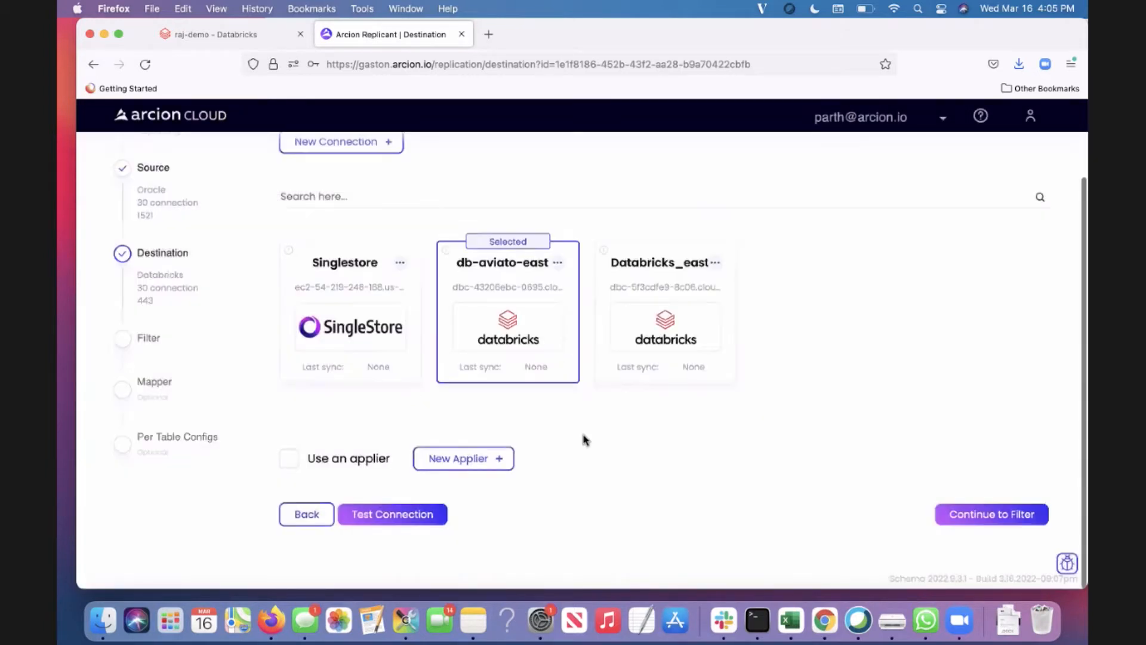
pyautogui.click(960, 516)
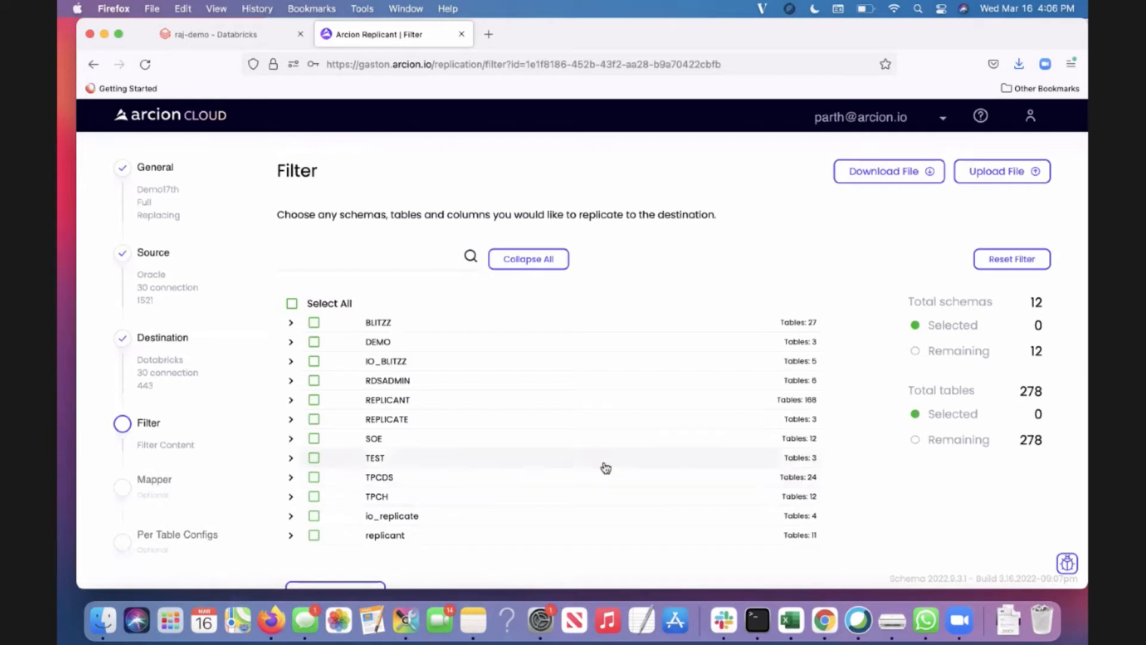
# Expand the TPCH schema in the filter and include it with all its tables in the replication
pyautogui.scroll(-3, 603, 466)
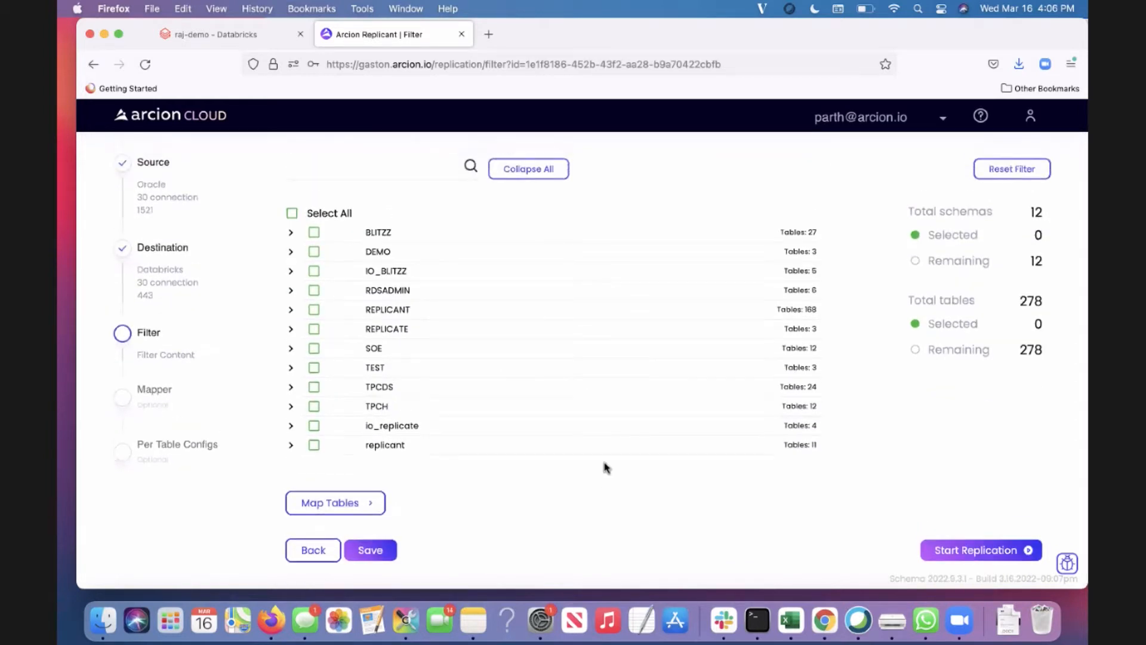
pyautogui.scroll(-1, 603, 465)
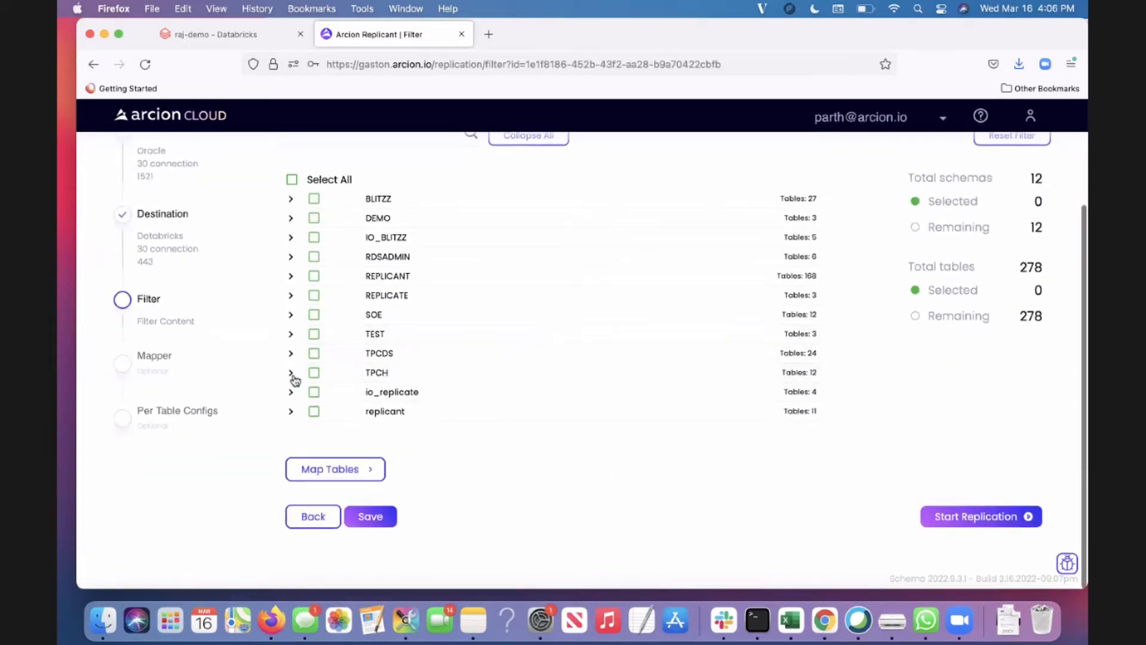
pyautogui.click(291, 374)
pyautogui.scroll(-3, 596, 419)
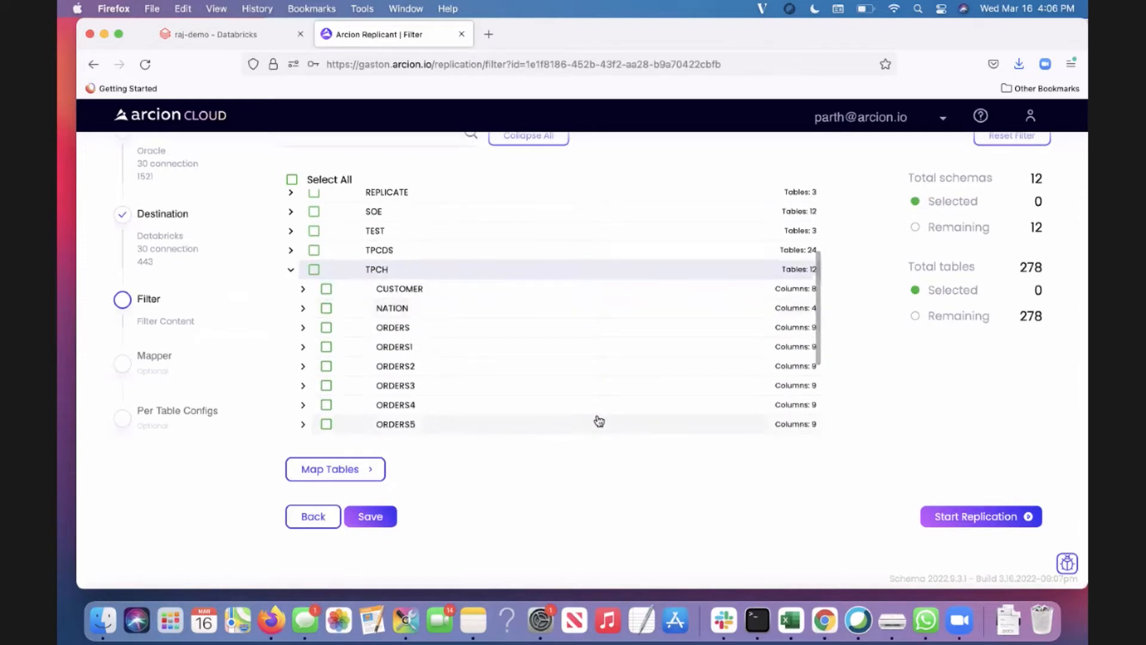
pyautogui.click(314, 270)
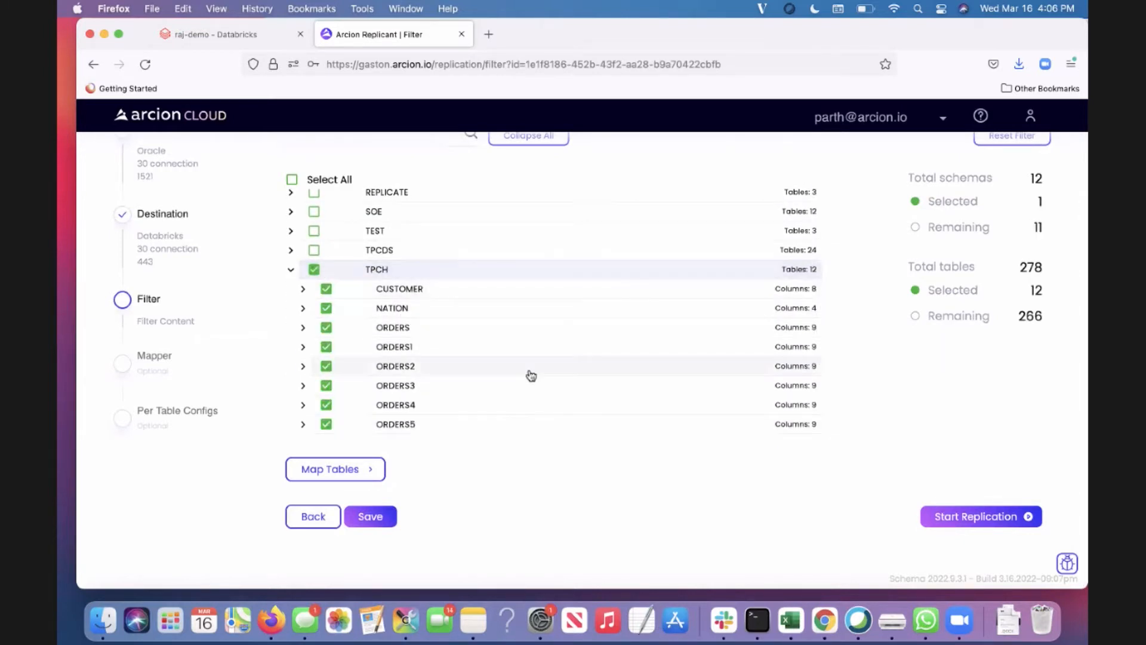
# Exclude the tables ORDERS4, ORDERS5 and ORDERS6 from the TPCH selection and start the replication
pyautogui.scroll(-2, 529, 376)
pyautogui.scroll(1, 530, 374)
pyautogui.scroll(-1, 530, 375)
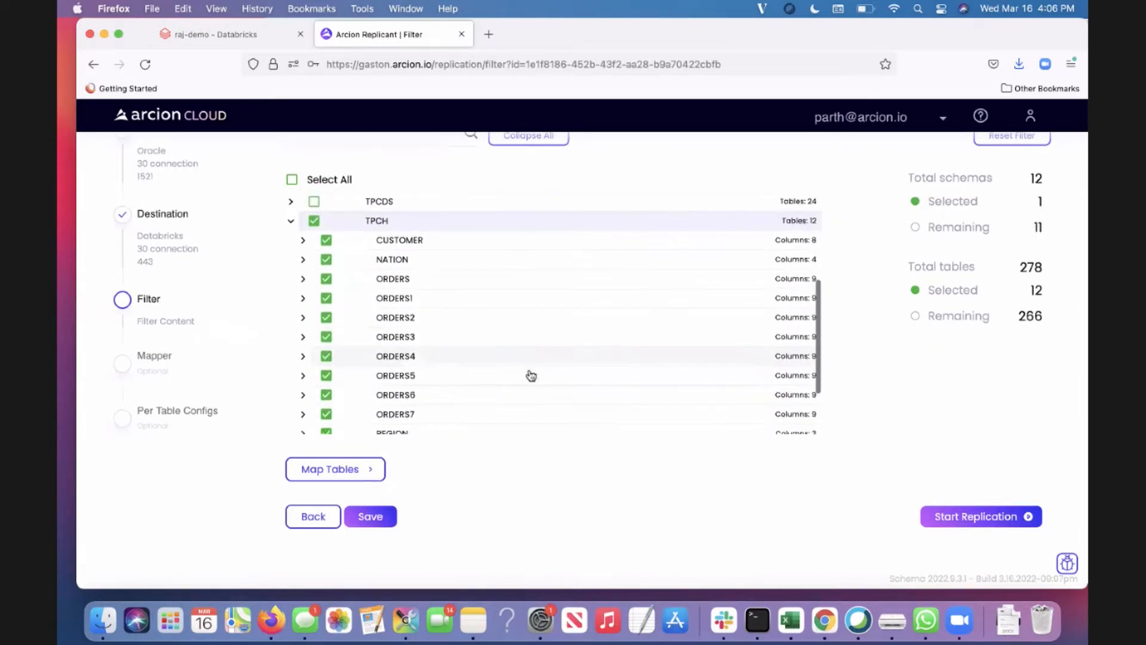
pyautogui.scroll(-2, 531, 374)
pyautogui.scroll(2, 530, 375)
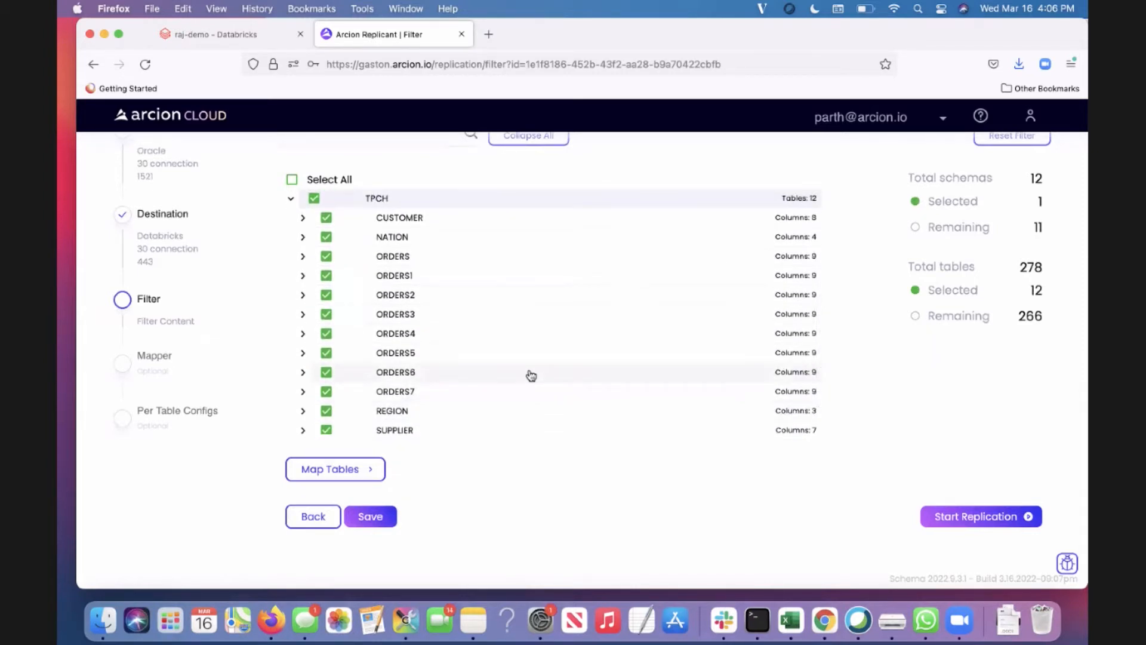
pyautogui.scroll(-1, 531, 375)
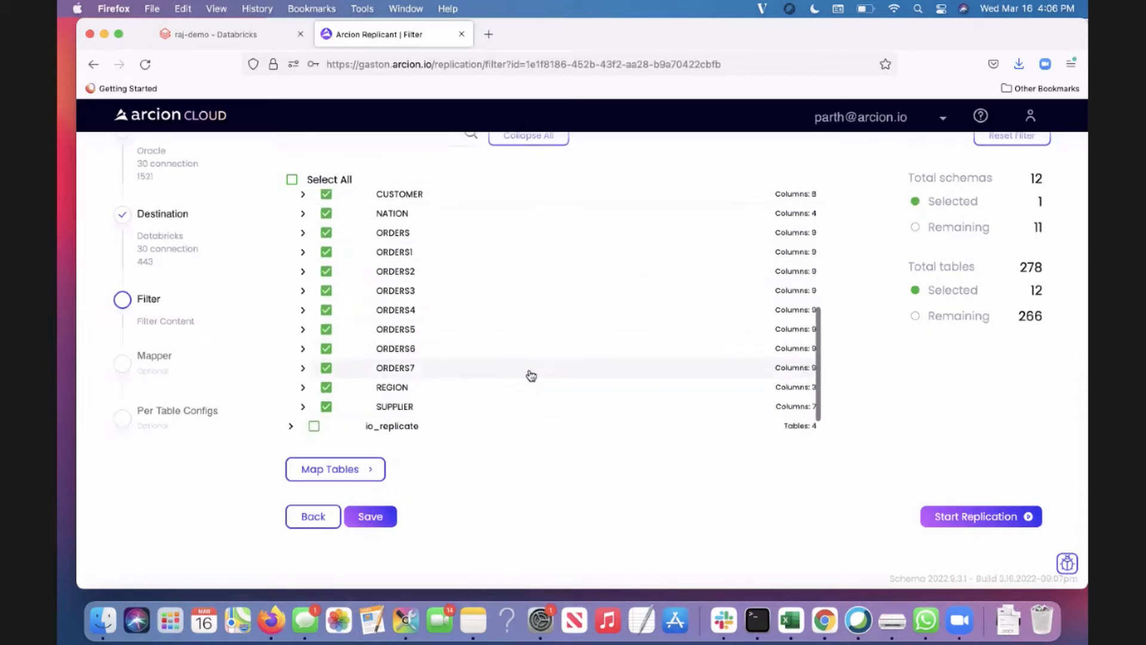
pyautogui.click(327, 330)
pyautogui.click(326, 348)
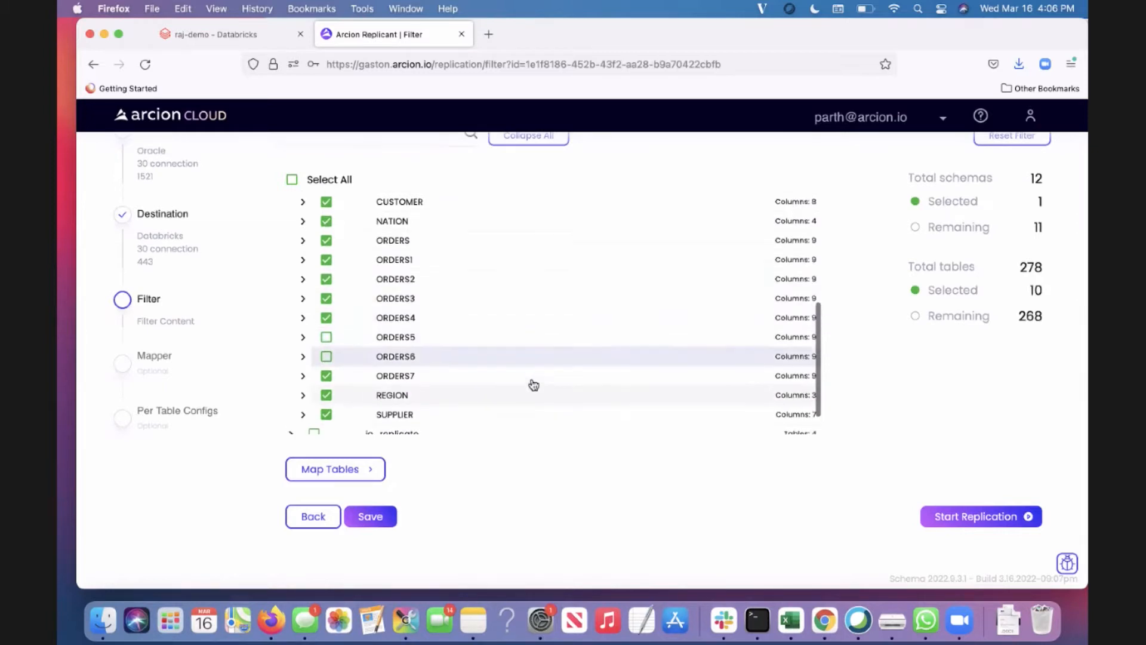
pyautogui.scroll(1, 531, 384)
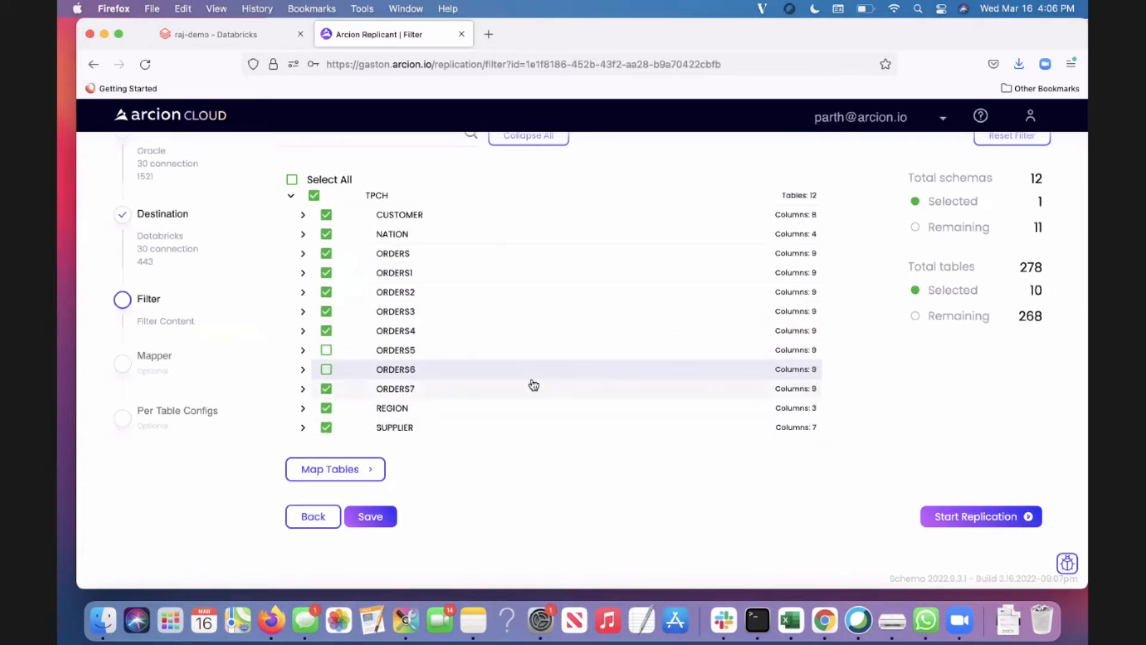
pyautogui.scroll(-2, 534, 384)
pyautogui.scroll(1, 534, 384)
pyautogui.click(326, 323)
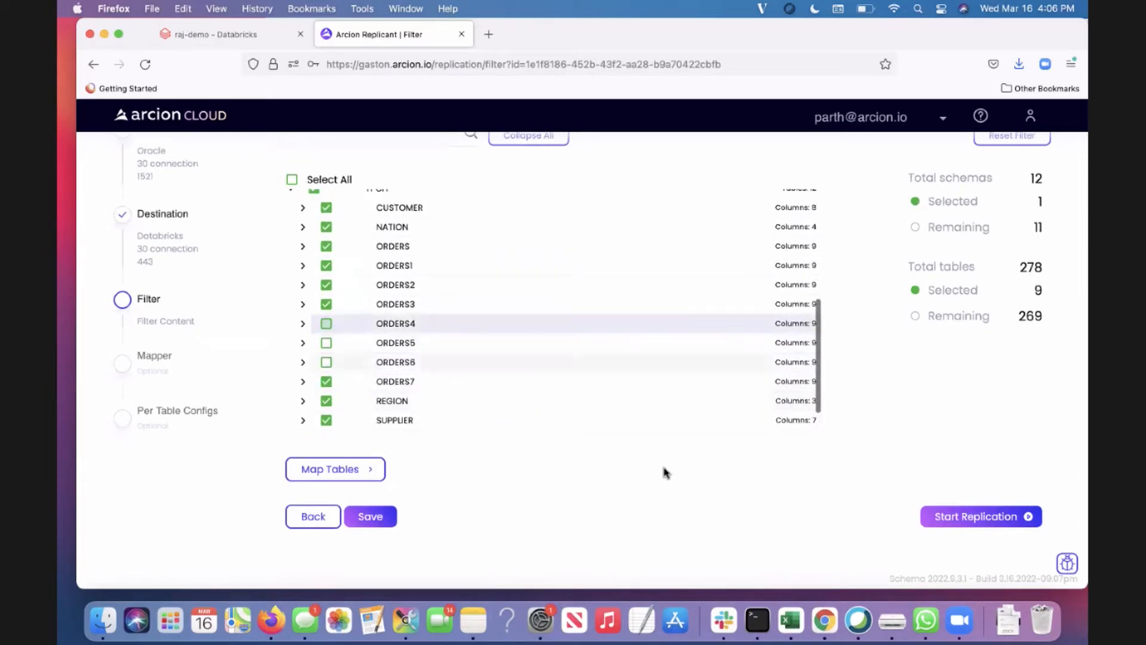
pyautogui.click(971, 520)
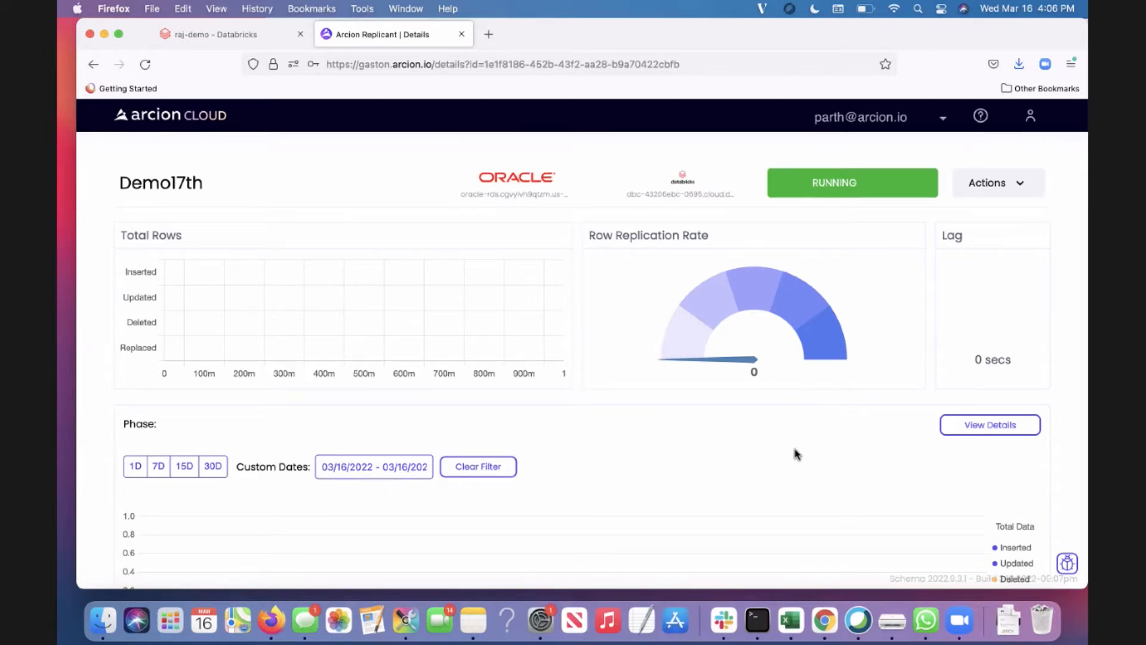
# Examine the Demo17th replication's summary charts, user actions and trace log while it starts up
pyautogui.scroll(-5, 795, 454)
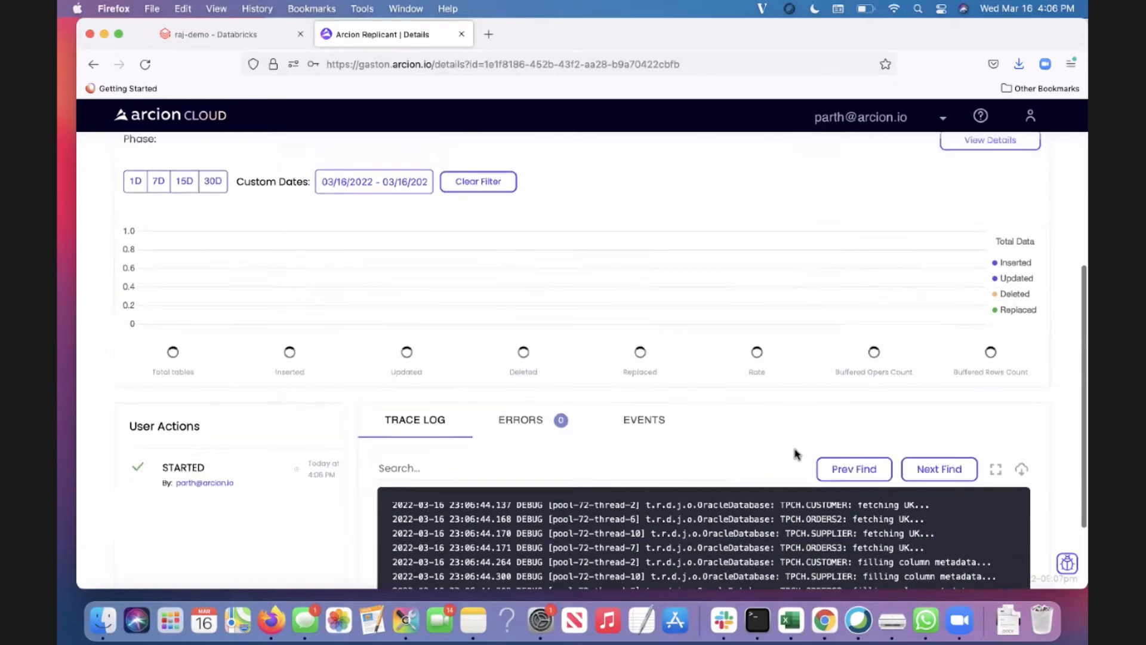
pyautogui.scroll(2, 796, 454)
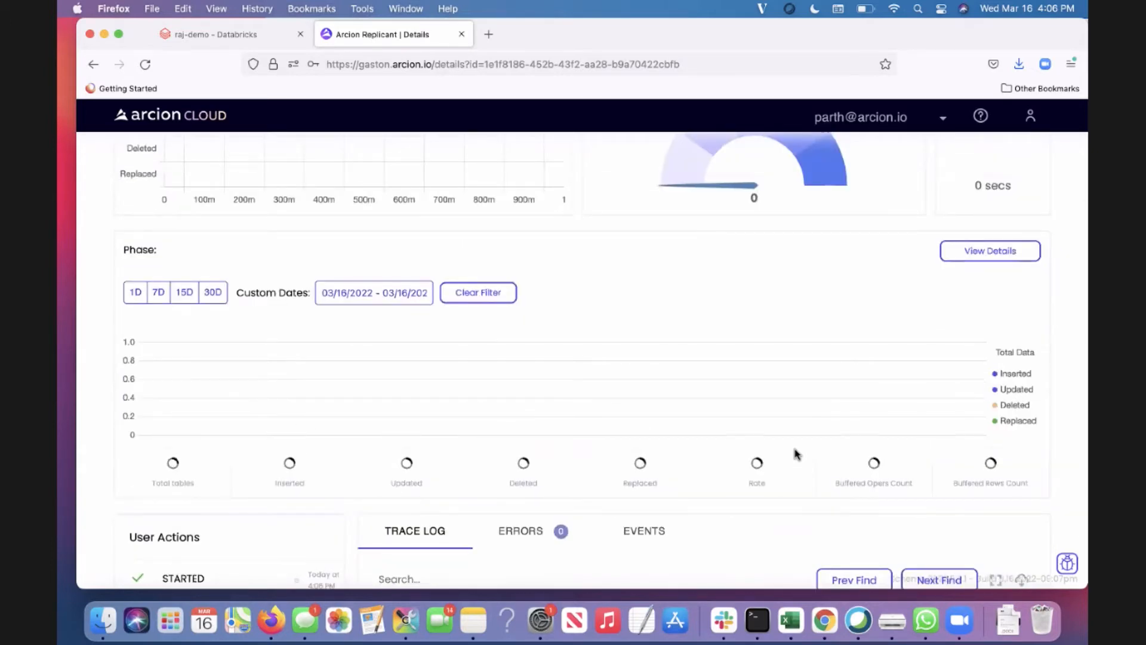
pyautogui.scroll(-1, 795, 454)
pyautogui.scroll(1, 795, 454)
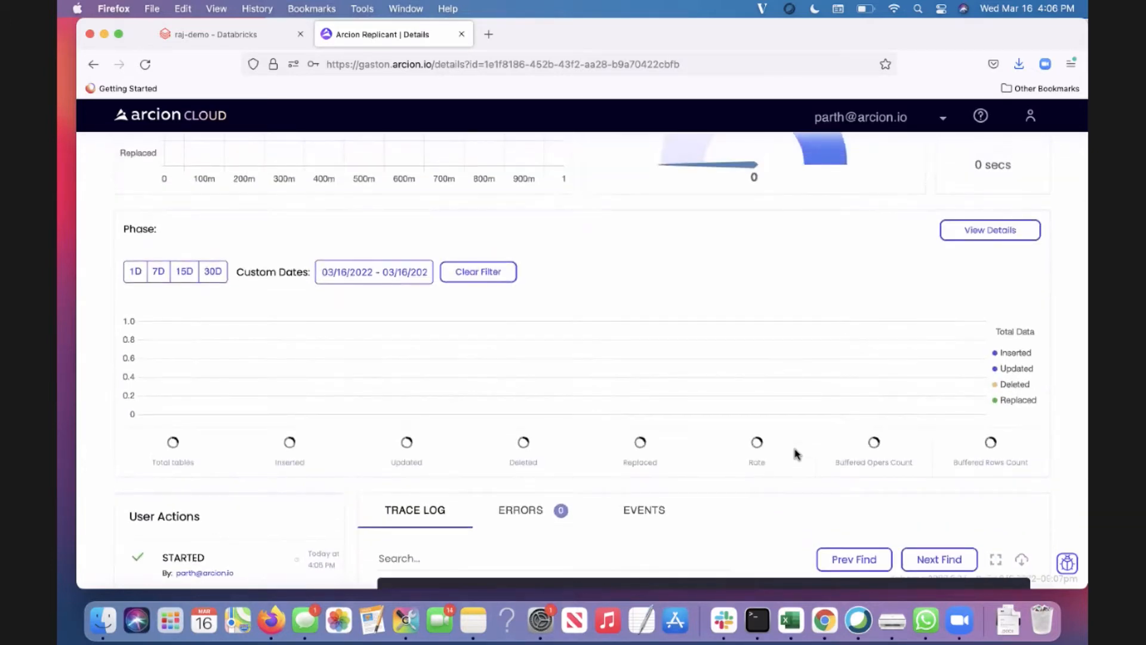
pyautogui.scroll(1, 796, 455)
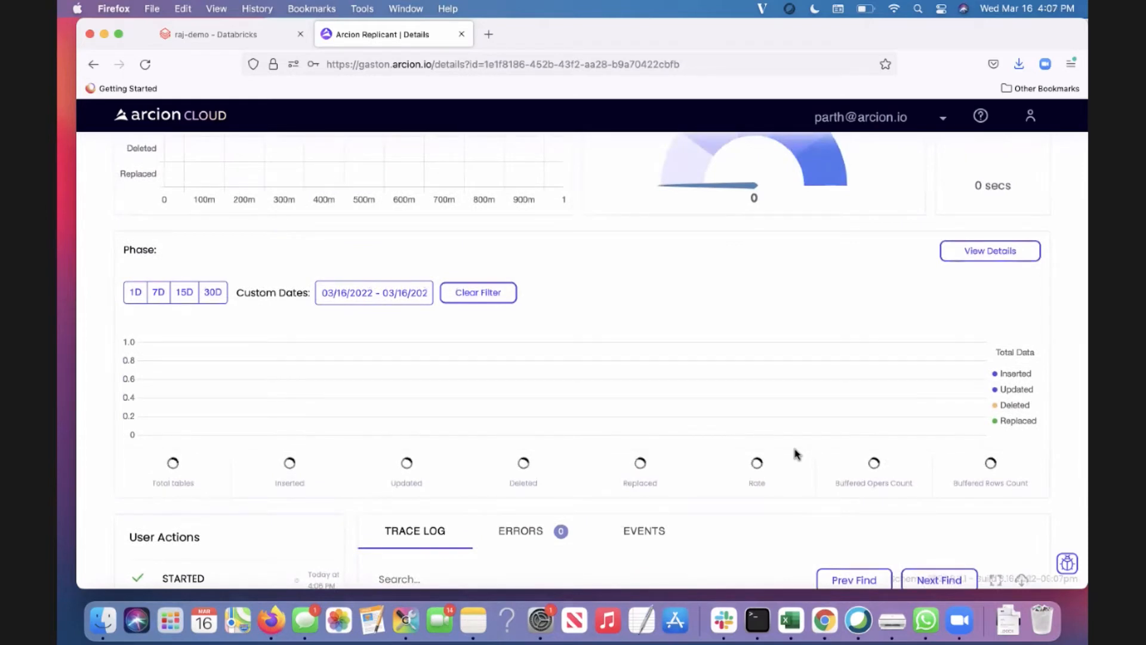
pyautogui.scroll(2, 591, 366)
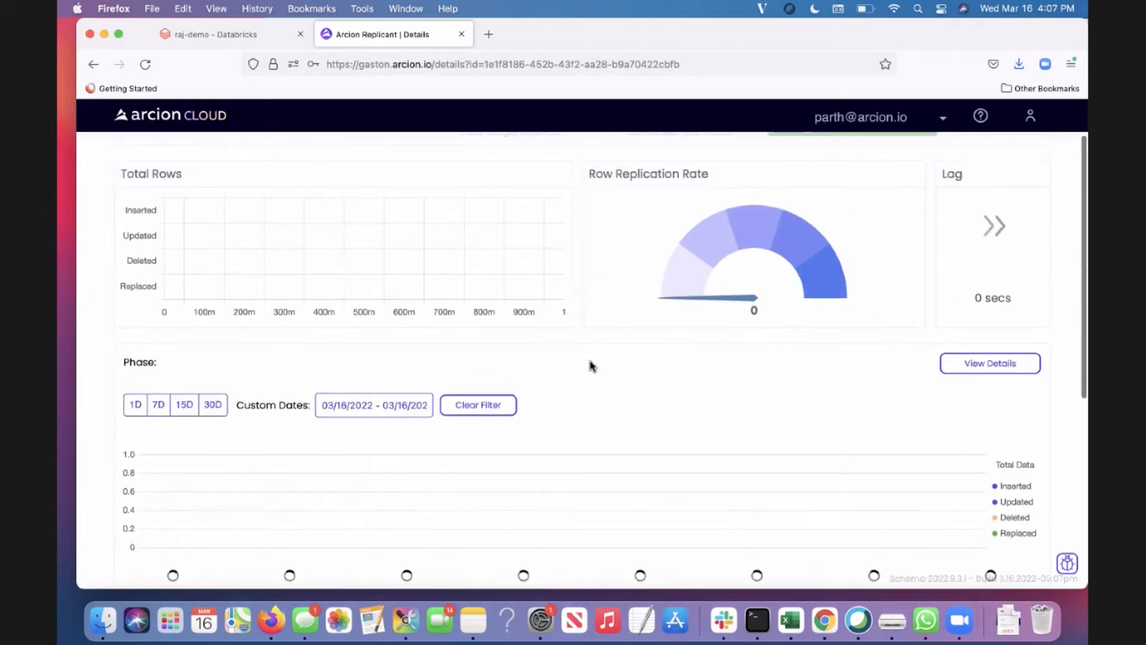
pyautogui.scroll(-2, 591, 365)
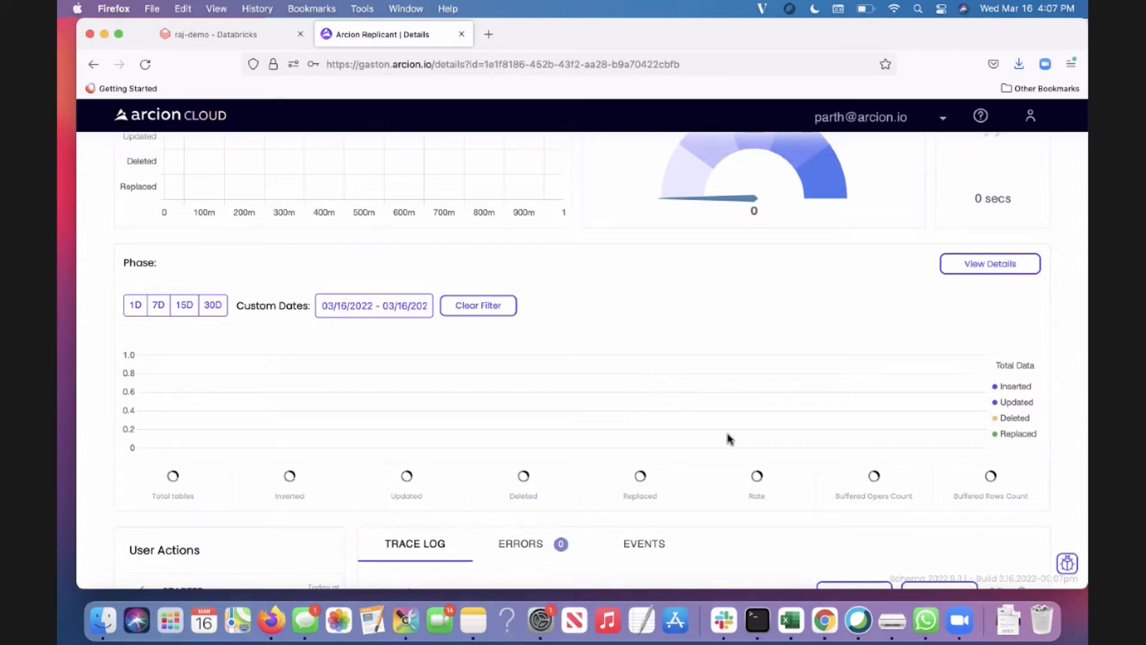
pyautogui.scroll(-5, 726, 434)
pyautogui.scroll(3, 728, 433)
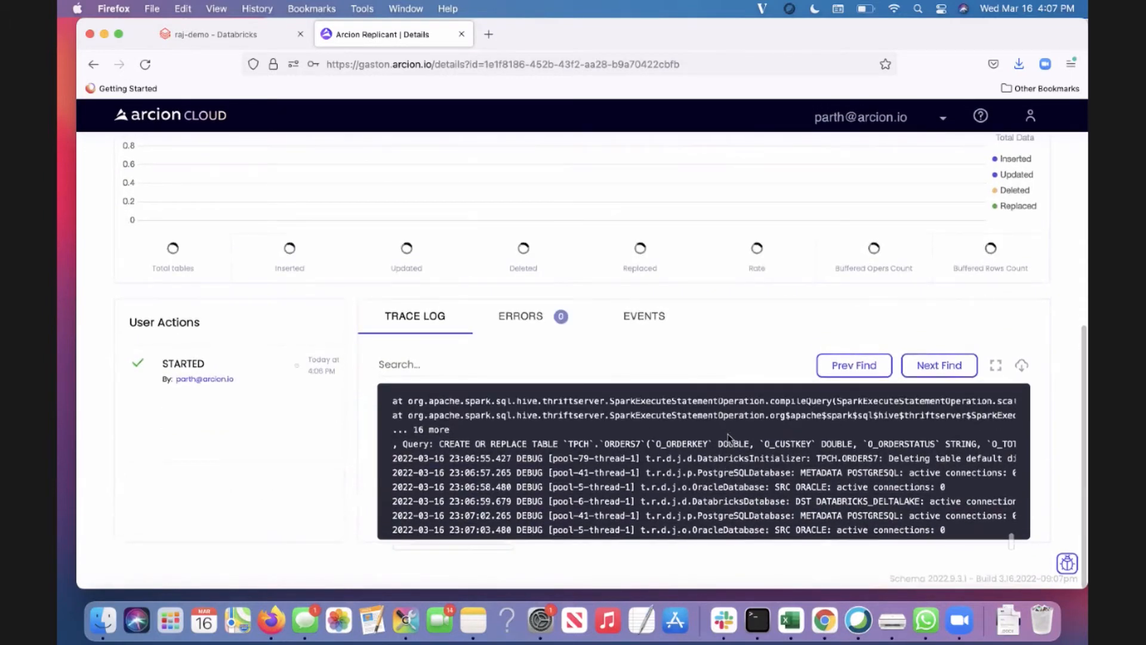
pyautogui.scroll(-5, 728, 432)
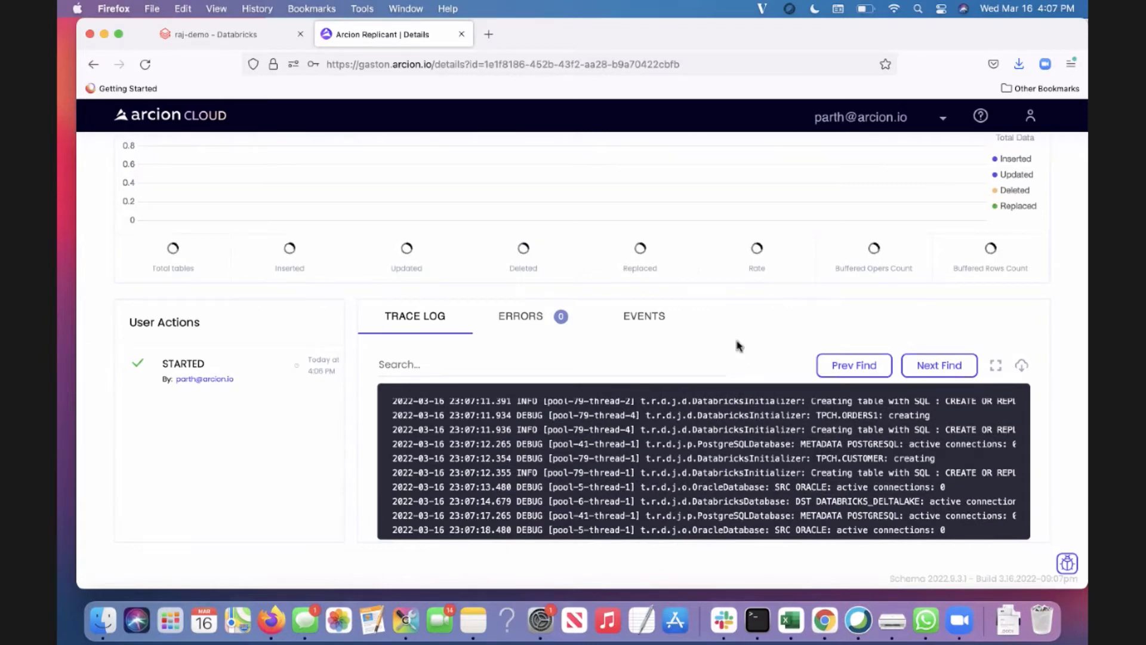
pyautogui.scroll(2, 738, 347)
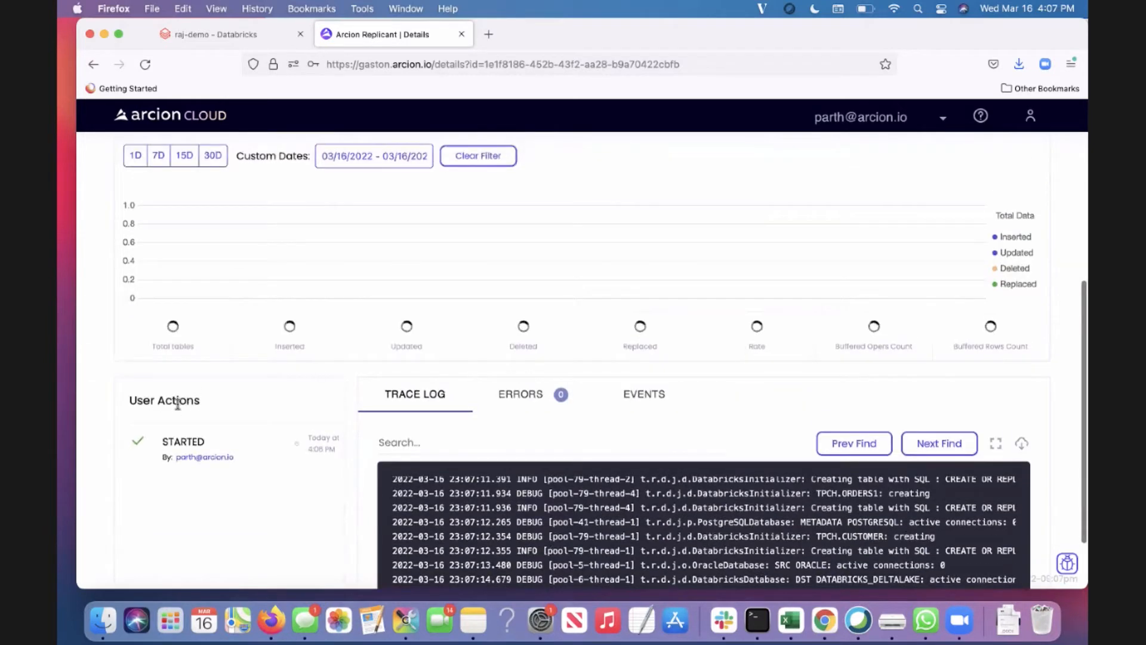
pyautogui.scroll(5, 258, 500)
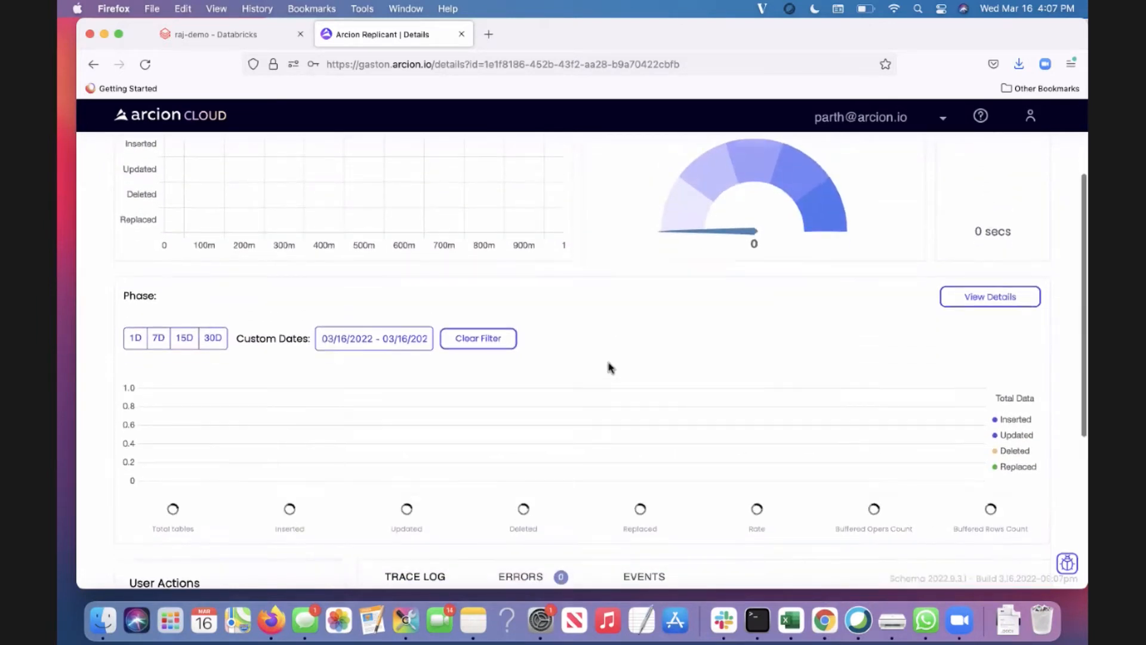
pyautogui.scroll(3, 609, 367)
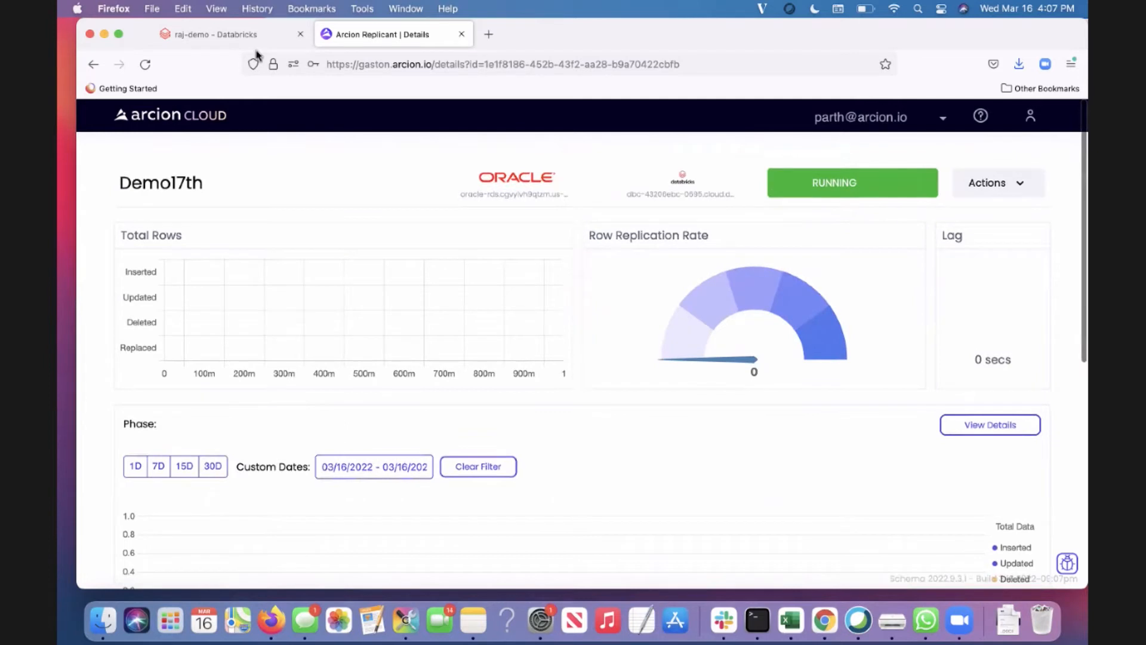
# Switch to the Databricks notebook and run only its cell "show tables in TPCH;"
pyautogui.click(234, 36)
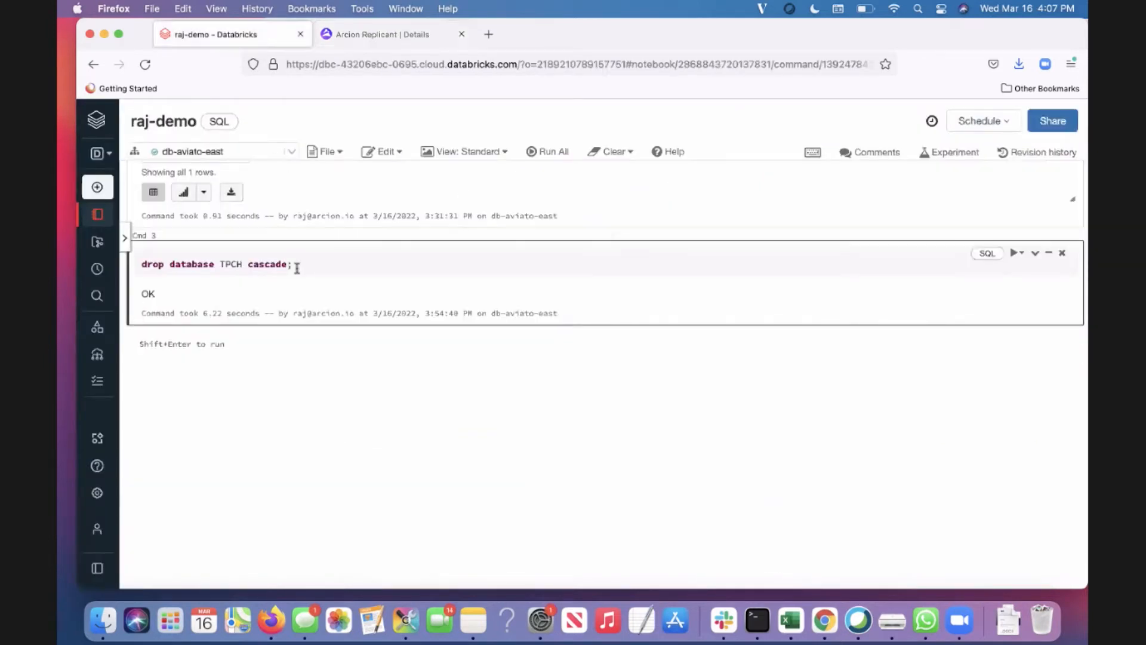
pyautogui.scroll(10, 338, 268)
pyautogui.click(913, 191)
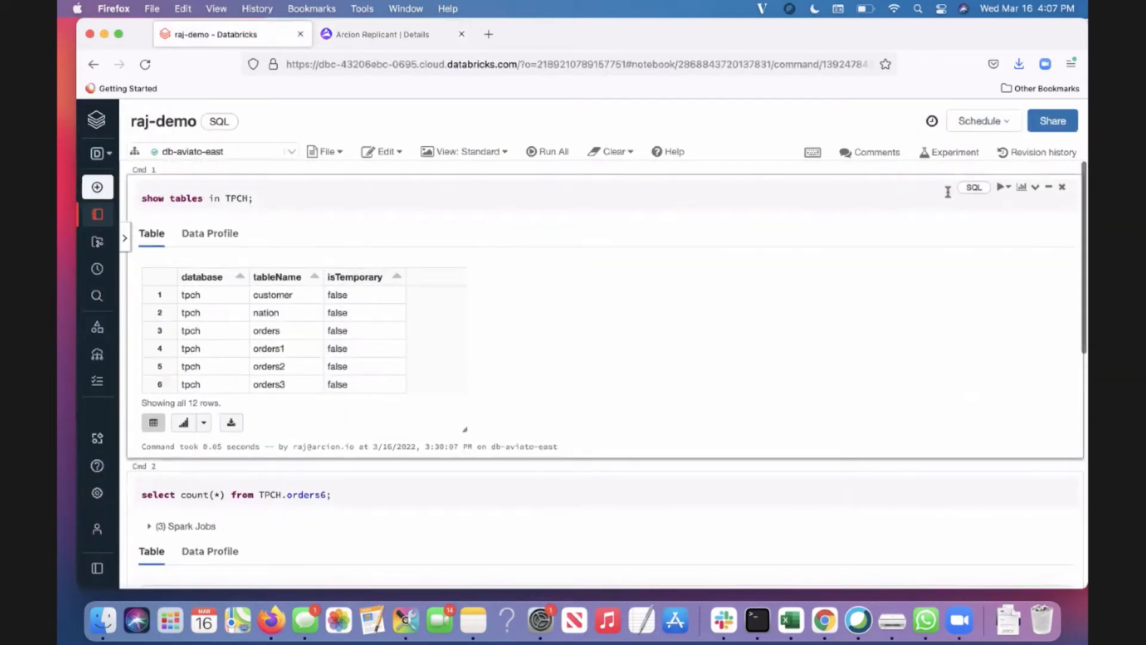
pyautogui.click(1008, 186)
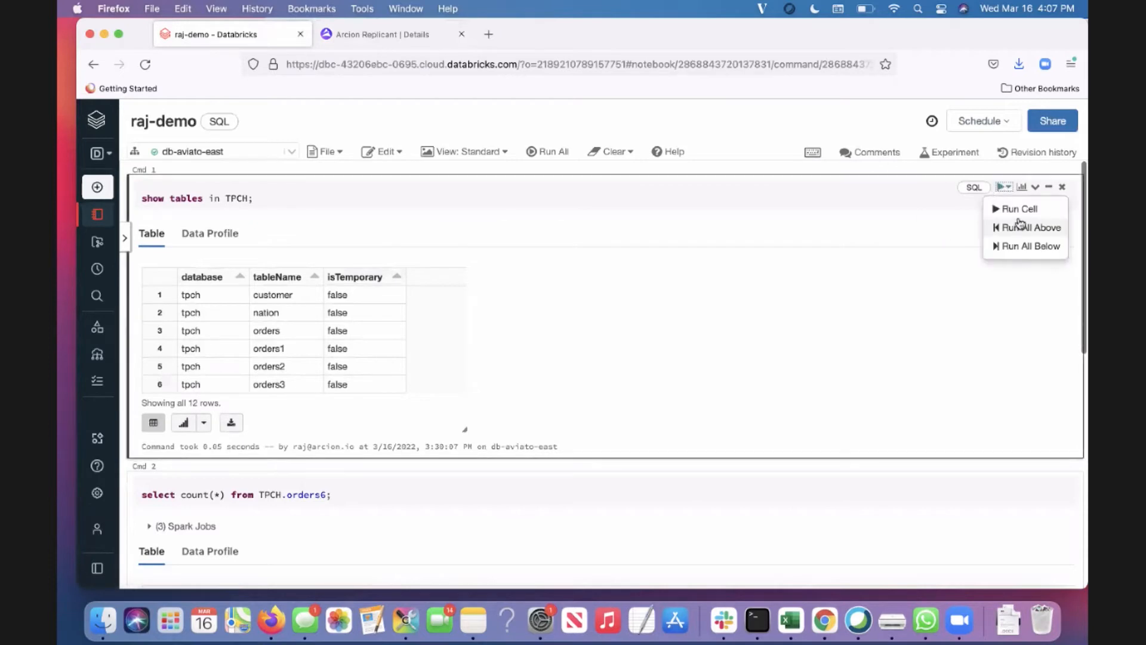
pyautogui.click(1014, 209)
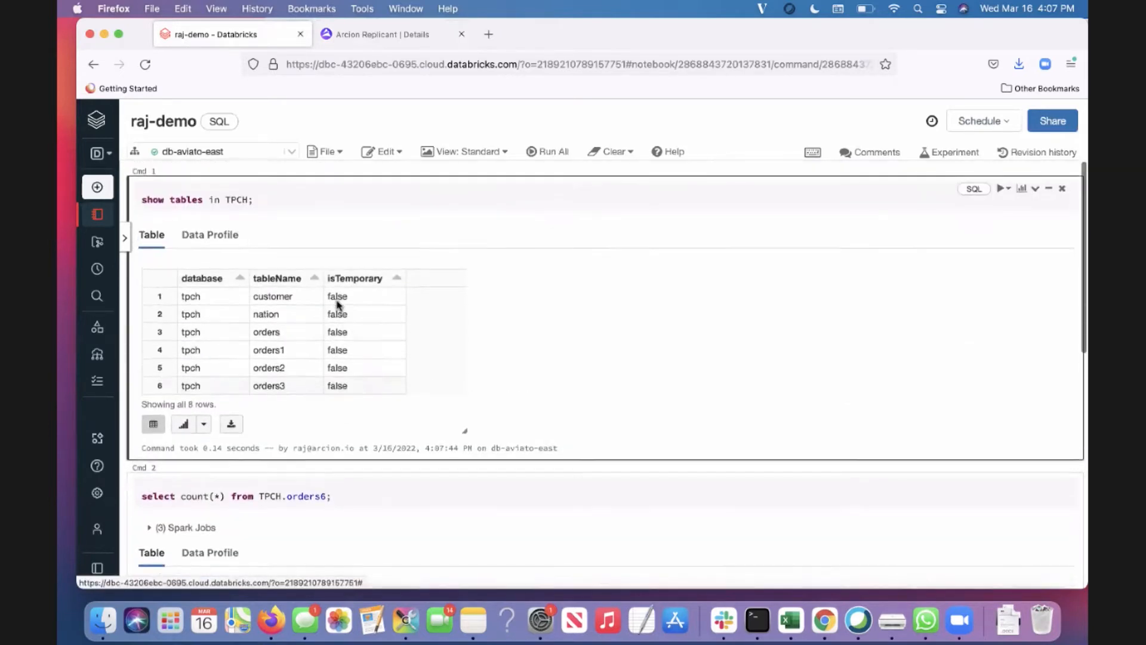
# Return to Arcion Cloud and check the Demo17th trace log, phase, progress and row statistics
pyautogui.click(397, 36)
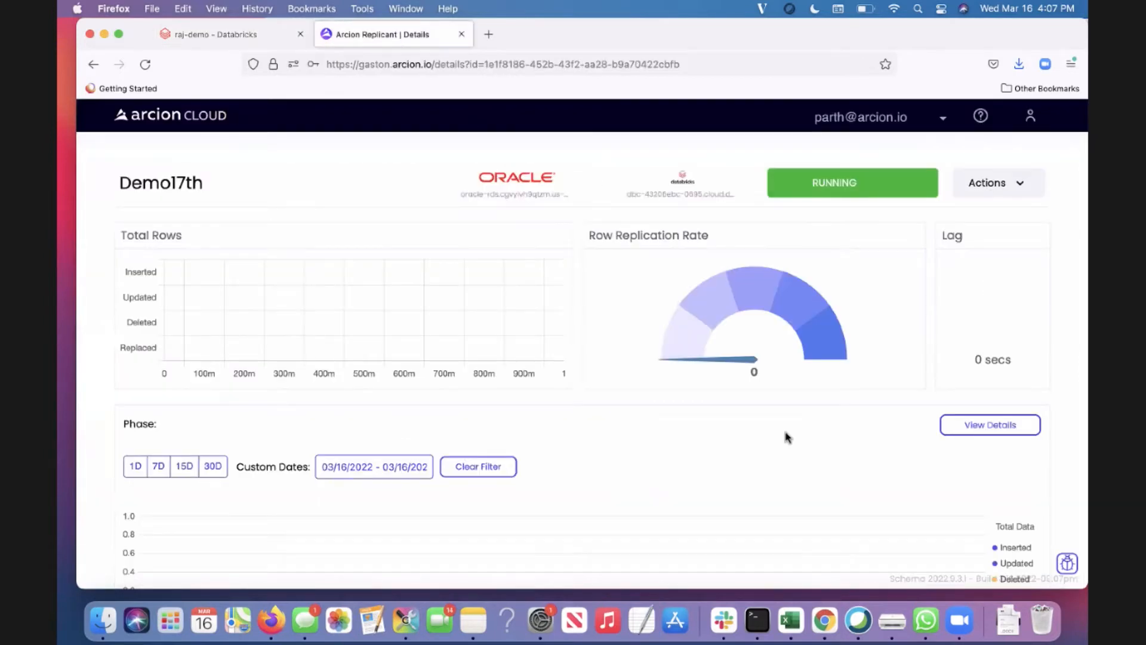
pyautogui.scroll(-3, 785, 435)
pyautogui.scroll(-5, 786, 436)
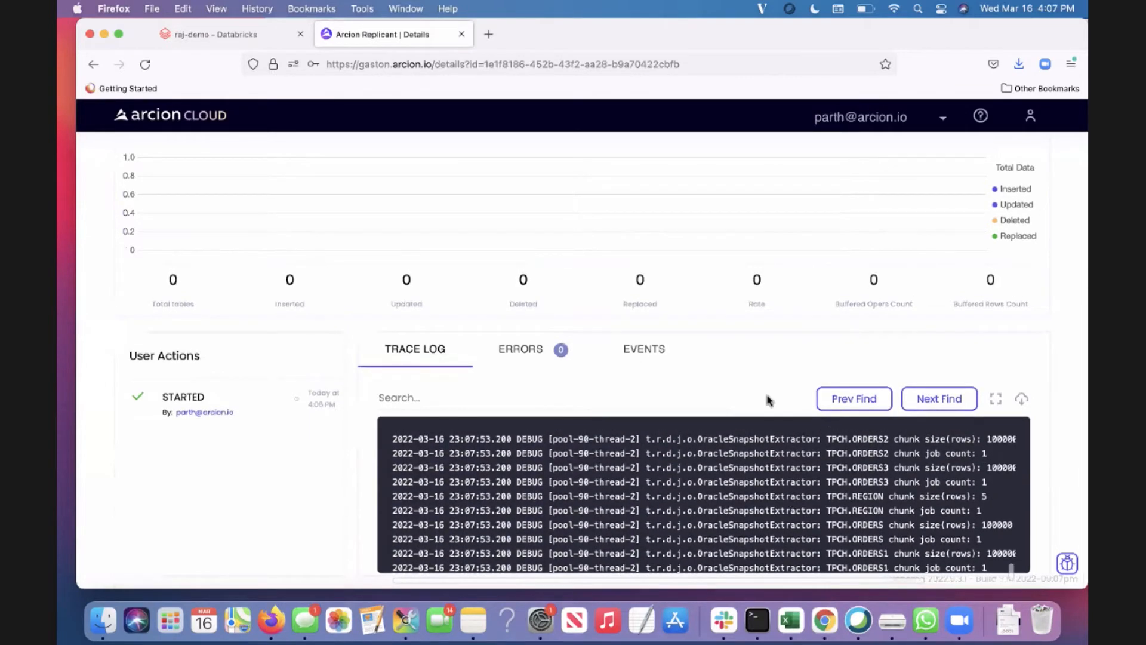
pyautogui.scroll(5, 769, 400)
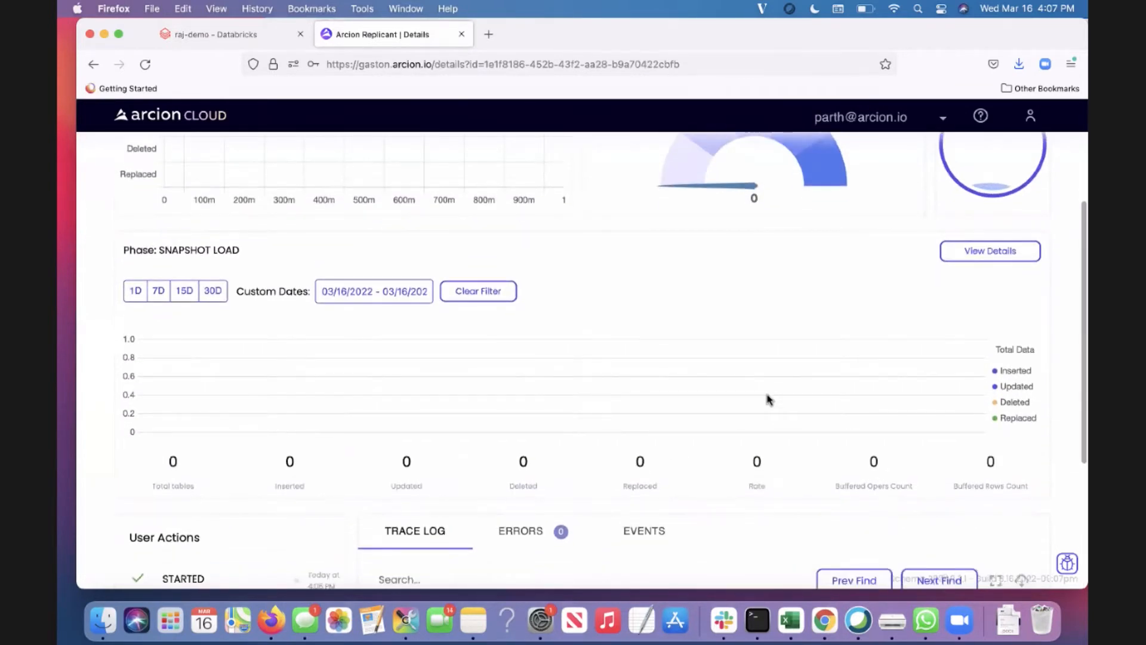
pyautogui.scroll(-1, 769, 400)
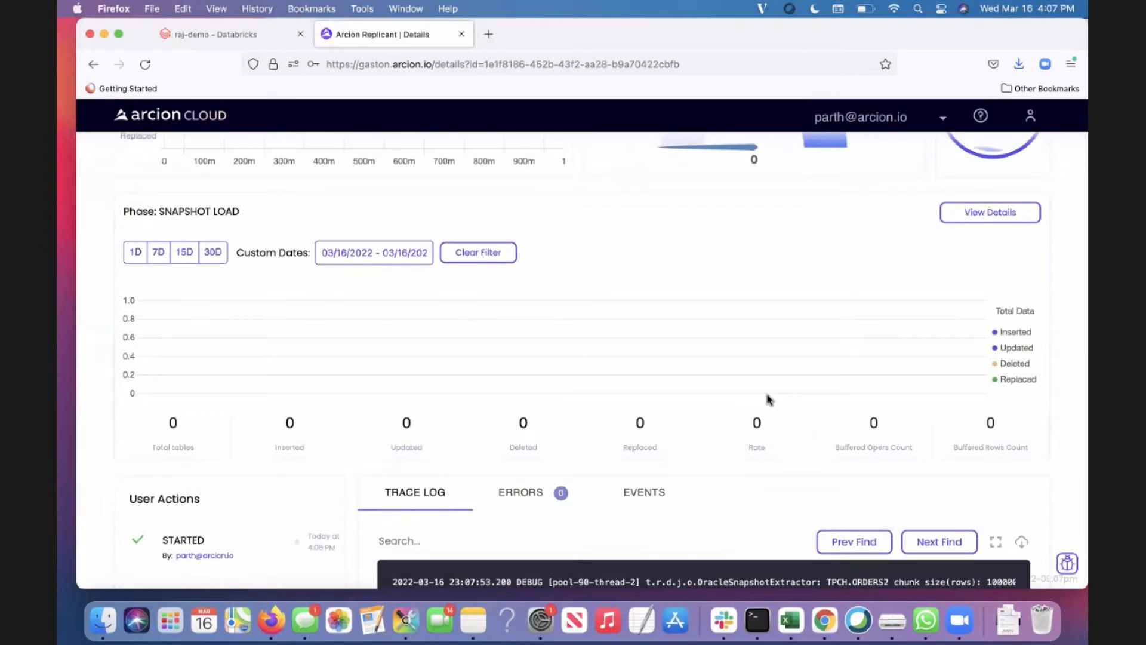
pyautogui.scroll(3, 769, 400)
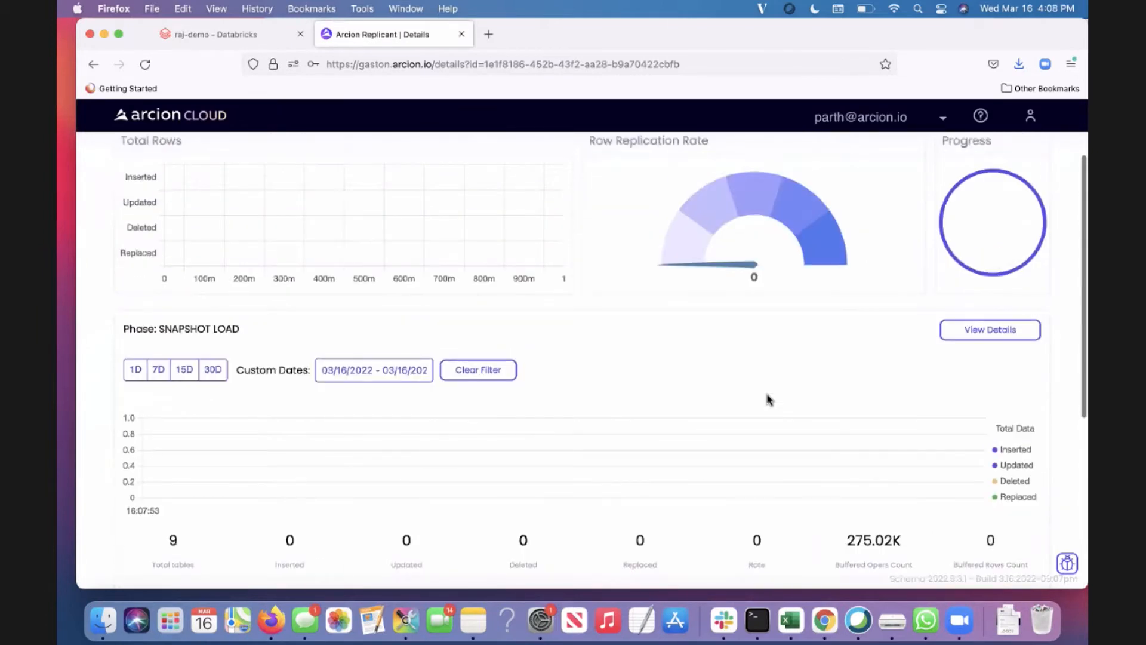
pyautogui.scroll(2, 955, 399)
pyautogui.scroll(-2, 880, 427)
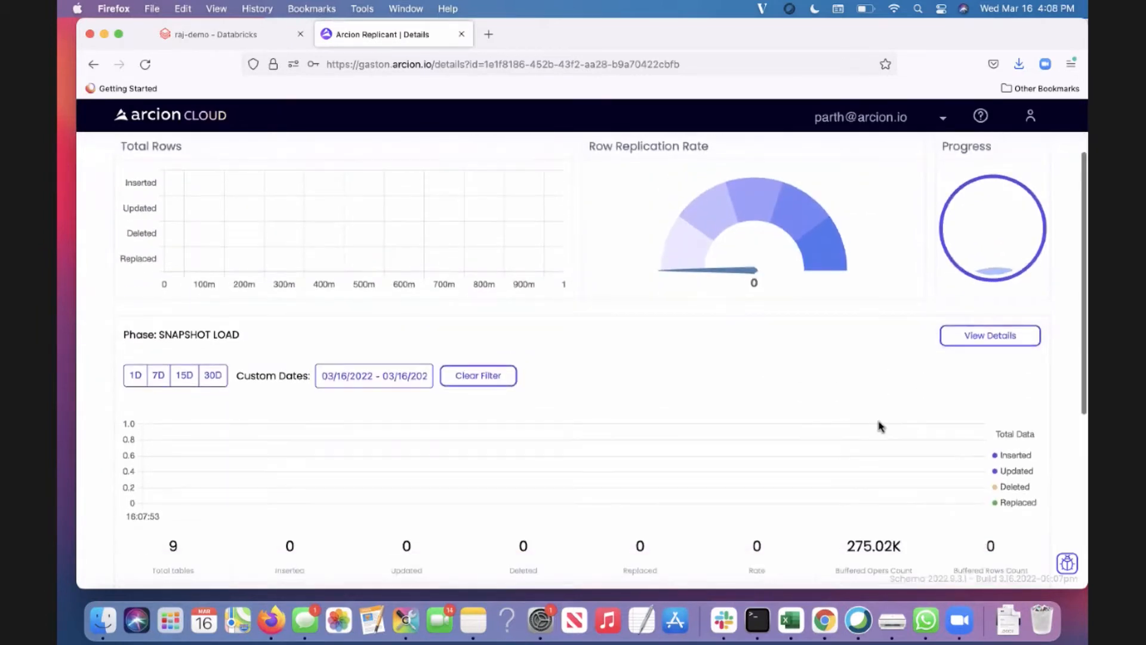
# Open the replication's detailed view and review the per-table metrics of the TPCH schema
pyautogui.click(969, 346)
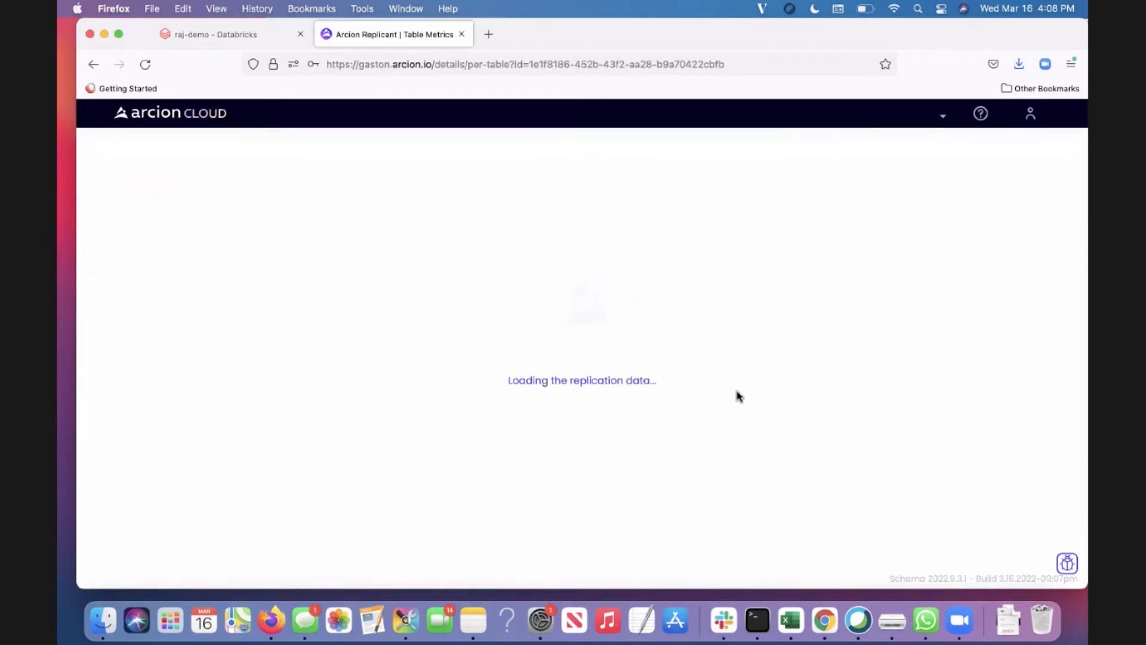
pyautogui.scroll(-1, 692, 447)
pyautogui.scroll(1, 691, 460)
pyautogui.scroll(-1, 616, 244)
pyautogui.scroll(1, 617, 244)
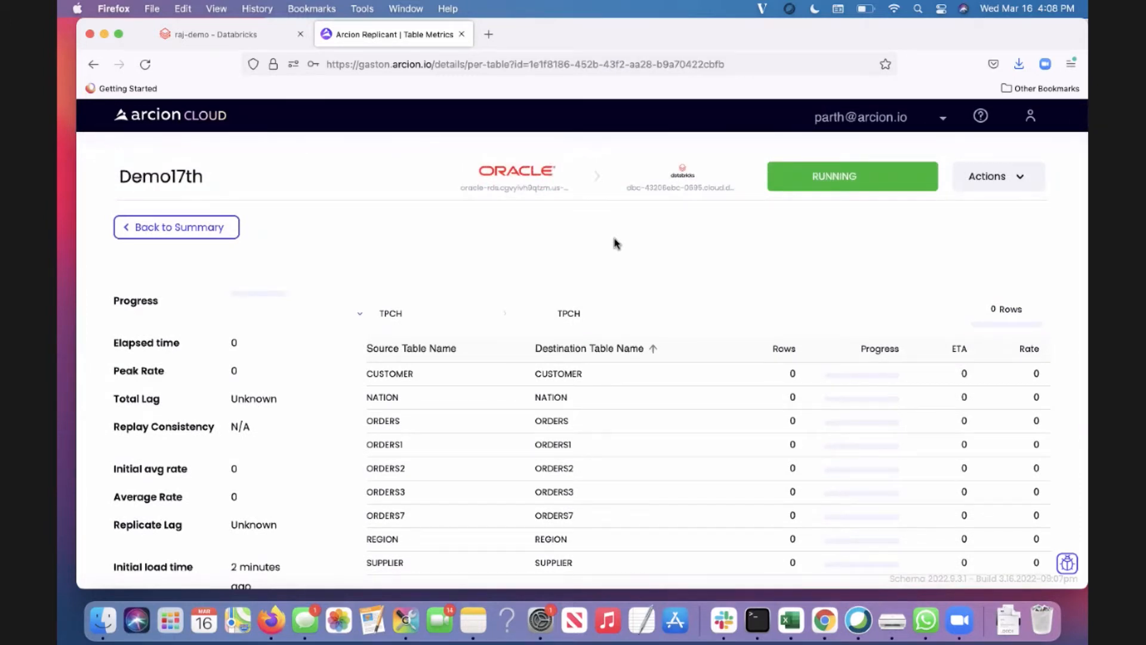
pyautogui.scroll(-1, 660, 445)
pyautogui.scroll(1, 660, 446)
# Switch to the Terminal's SQL session and run select count(*) from "TPCH".customer; by reusing the earlier query
pyautogui.click(757, 620)
pyautogui.click(285, 249)
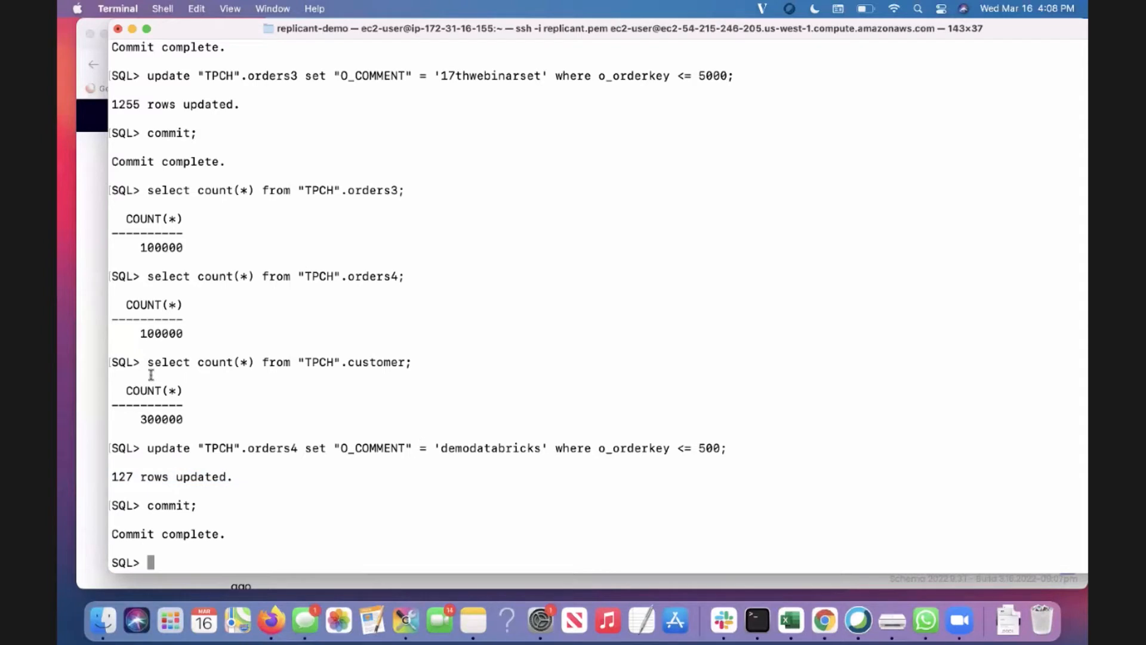
pyautogui.moveTo(147, 362); pyautogui.dragTo(414, 364)
pyautogui.press('super+c')
pyautogui.press('super+v')
pyautogui.press('Return')
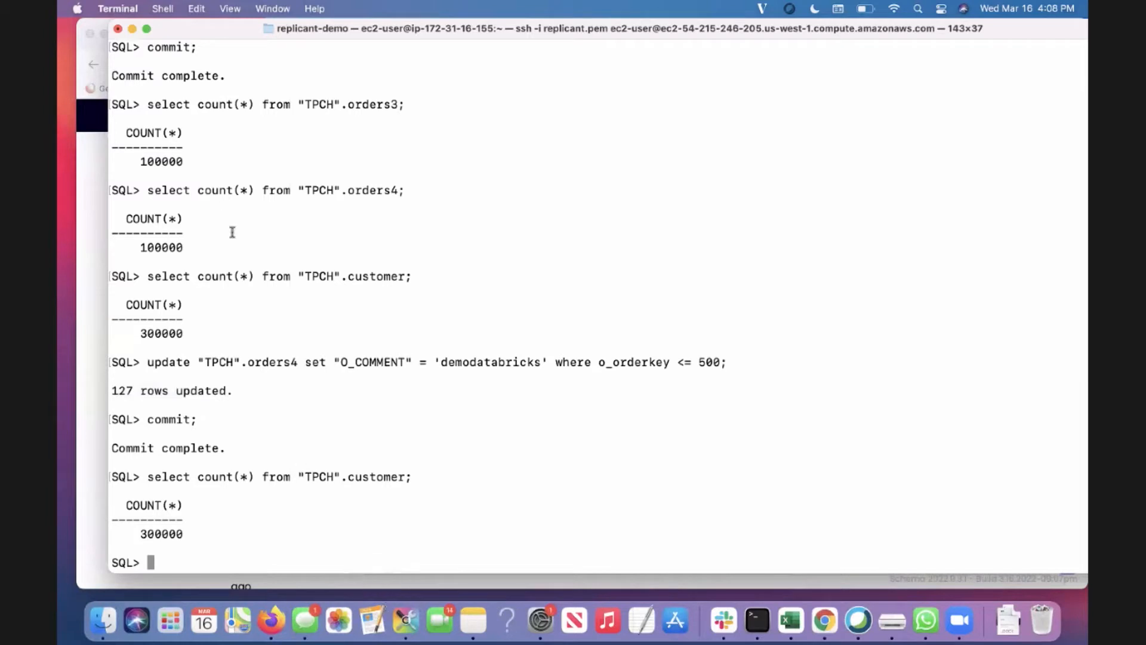
# Reuse the earlier query select count(*) from "TPCH".orders4; to count that source table's rows
pyautogui.moveTo(150, 189); pyautogui.dragTo(417, 190)
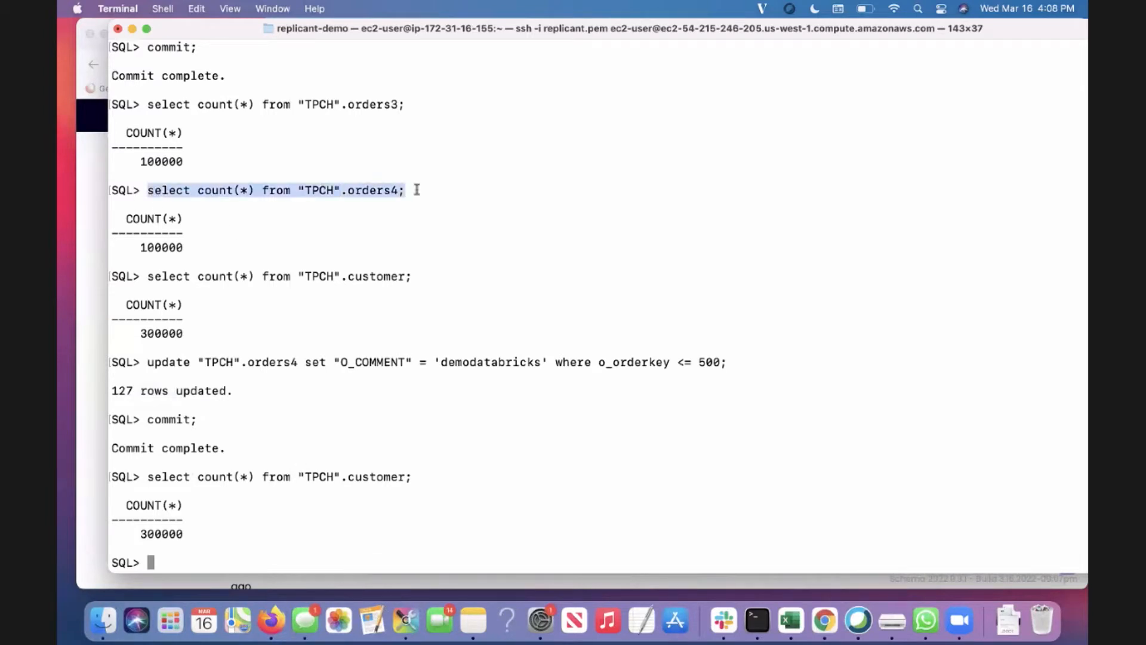
pyautogui.press('super+c')
pyautogui.press('super+v')
pyautogui.press('Return')
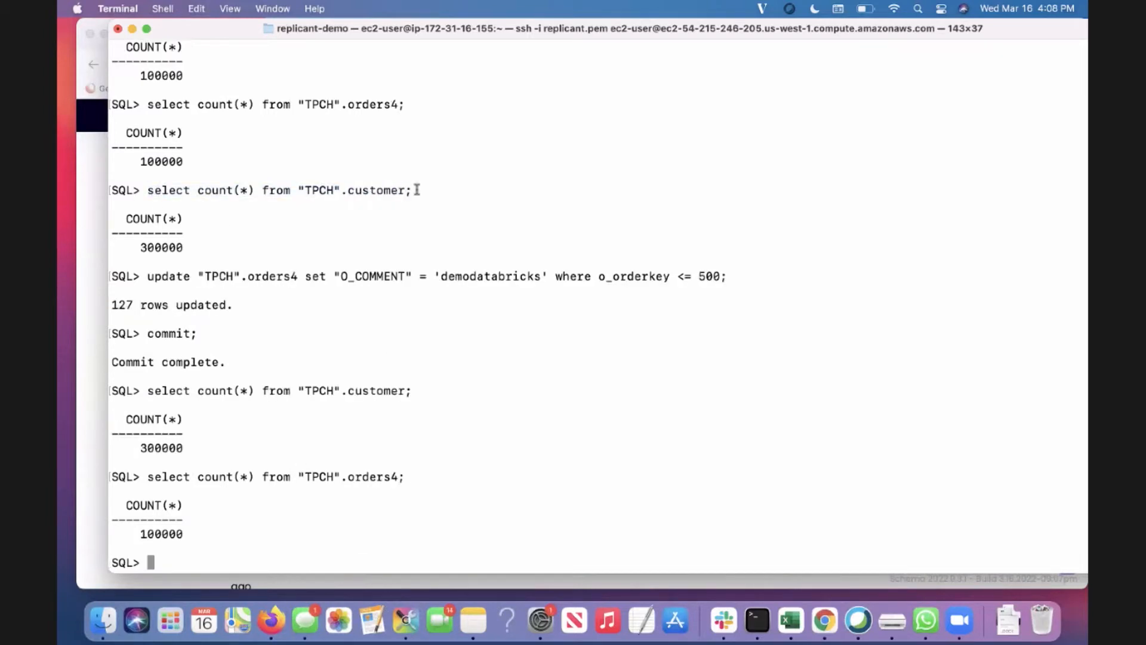
# Return to Arcion Cloud and examine the row counts and load progress of each TPCH table in Demo17th
pyautogui.click(99, 351)
pyautogui.scroll(-5, 765, 427)
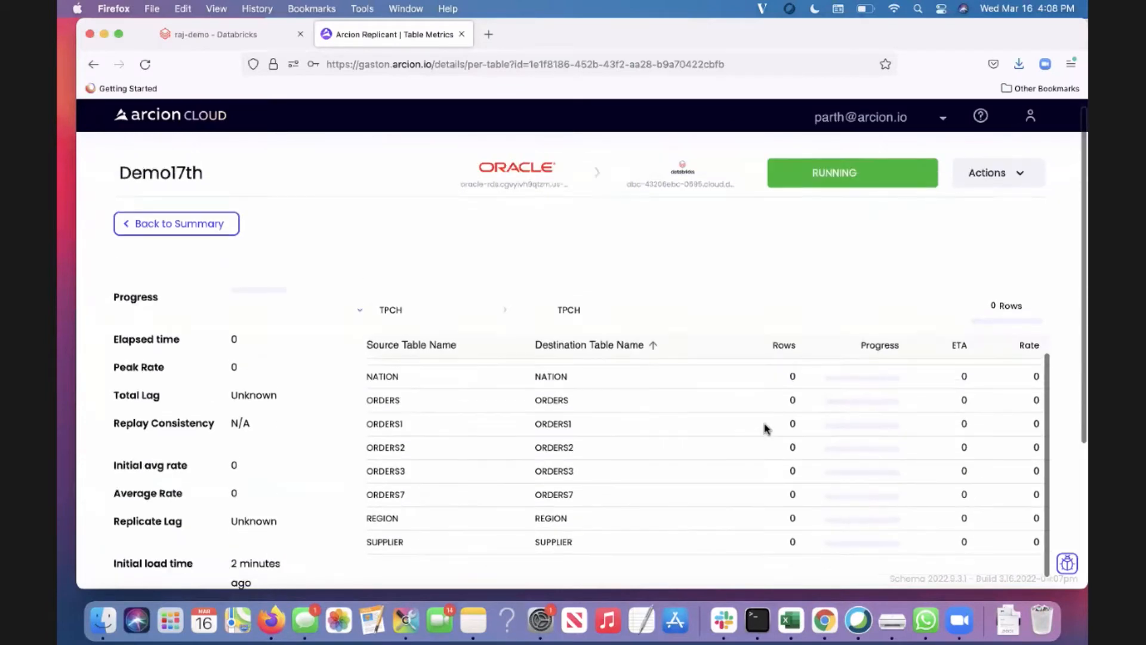
pyautogui.scroll(5, 801, 379)
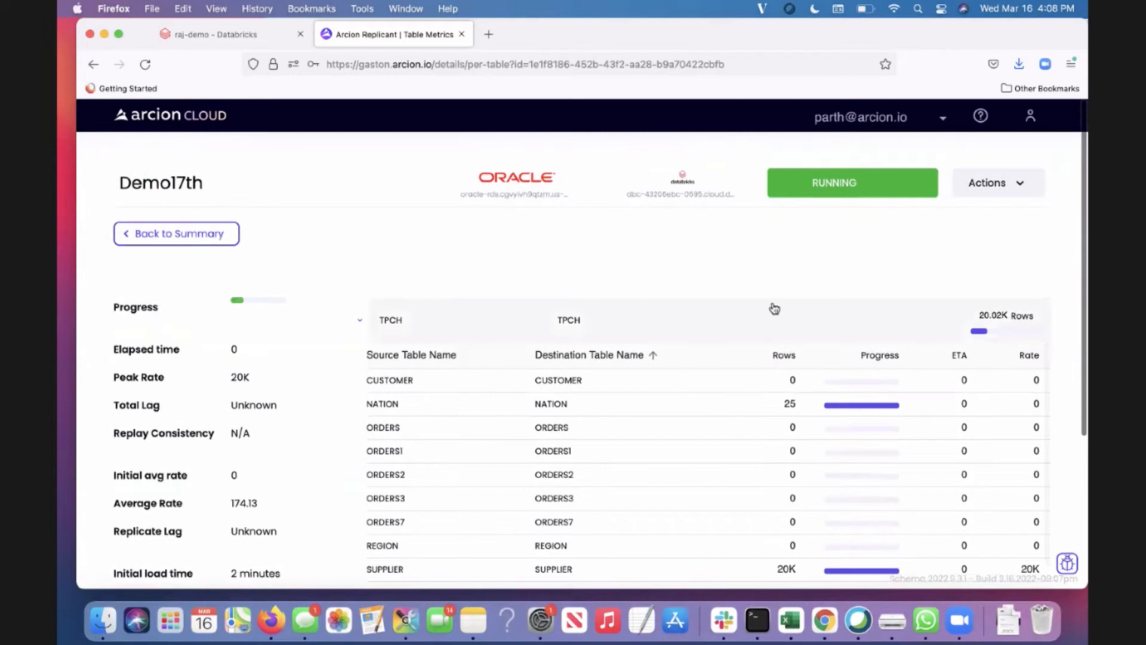
pyautogui.scroll(-3, 772, 306)
pyautogui.scroll(-2, 775, 353)
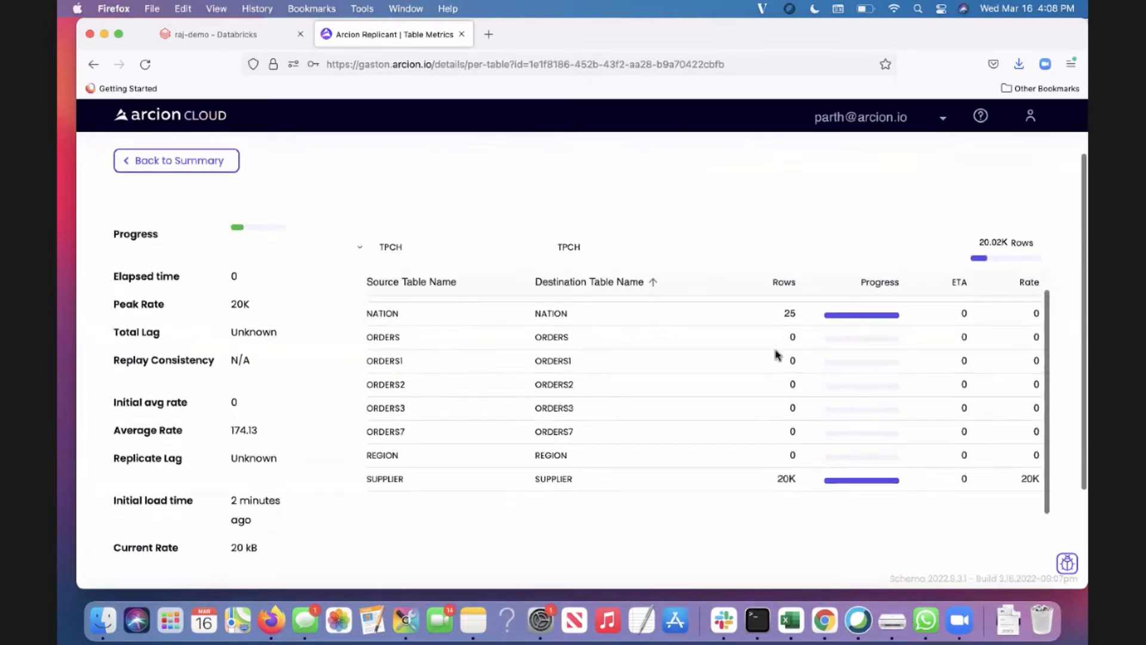
pyautogui.scroll(3, 778, 383)
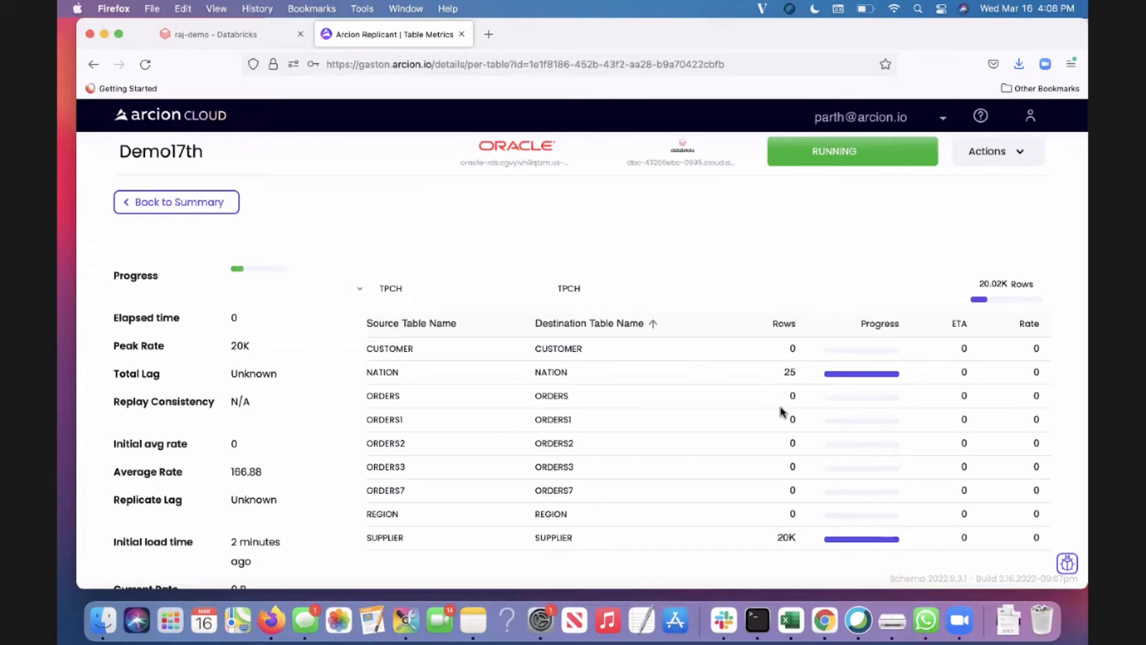
pyautogui.scroll(-1, 779, 448)
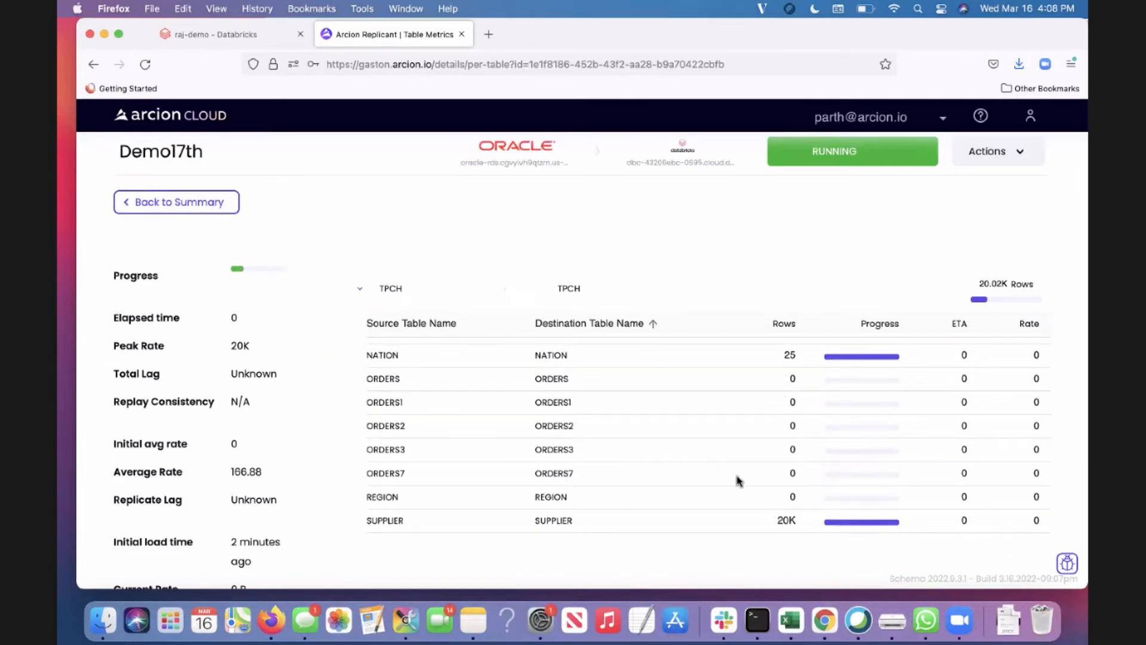
pyautogui.scroll(-3, 697, 488)
pyautogui.scroll(5, 697, 487)
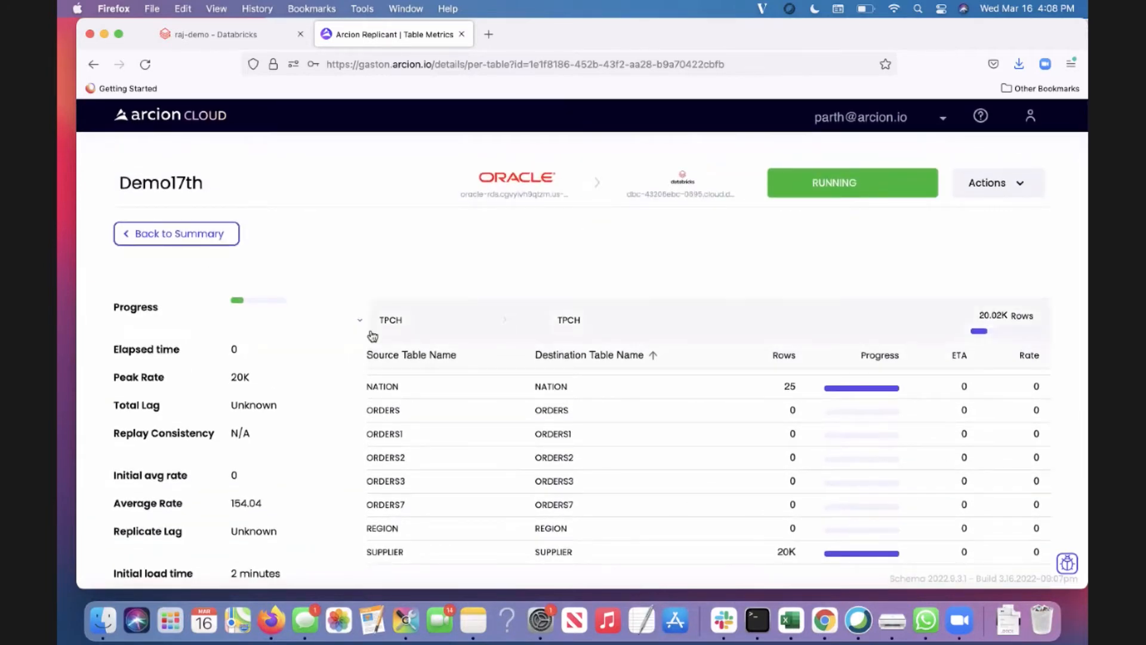
# Go back to the replication summary and check its row statistics, trace log and replication rate
pyautogui.click(215, 235)
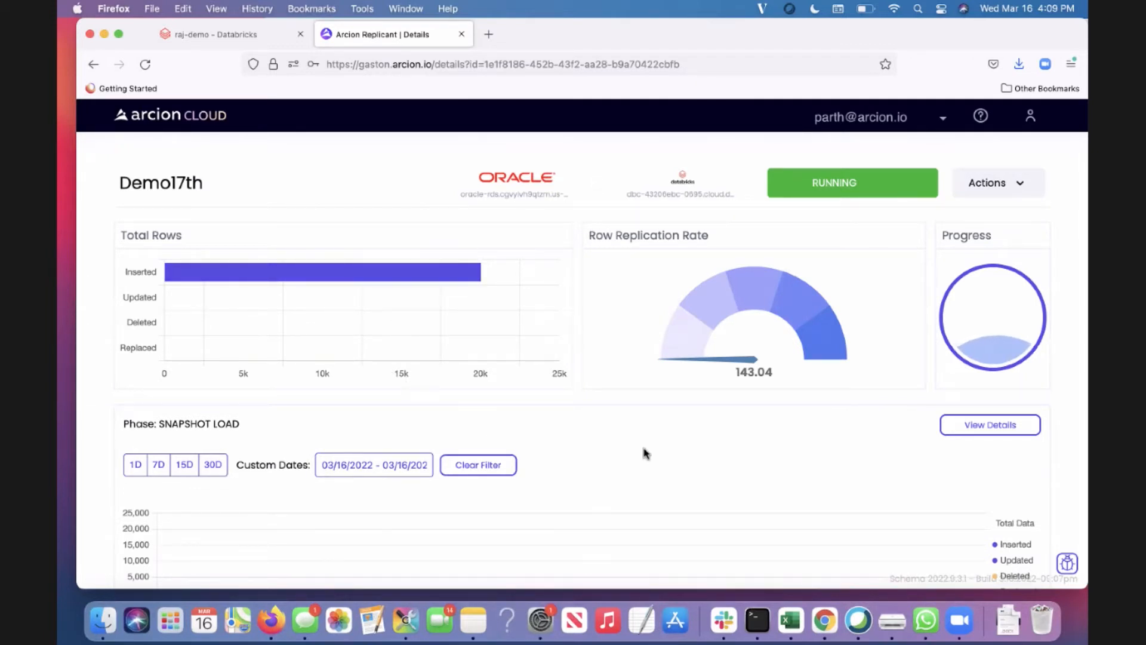
pyautogui.scroll(-5, 724, 466)
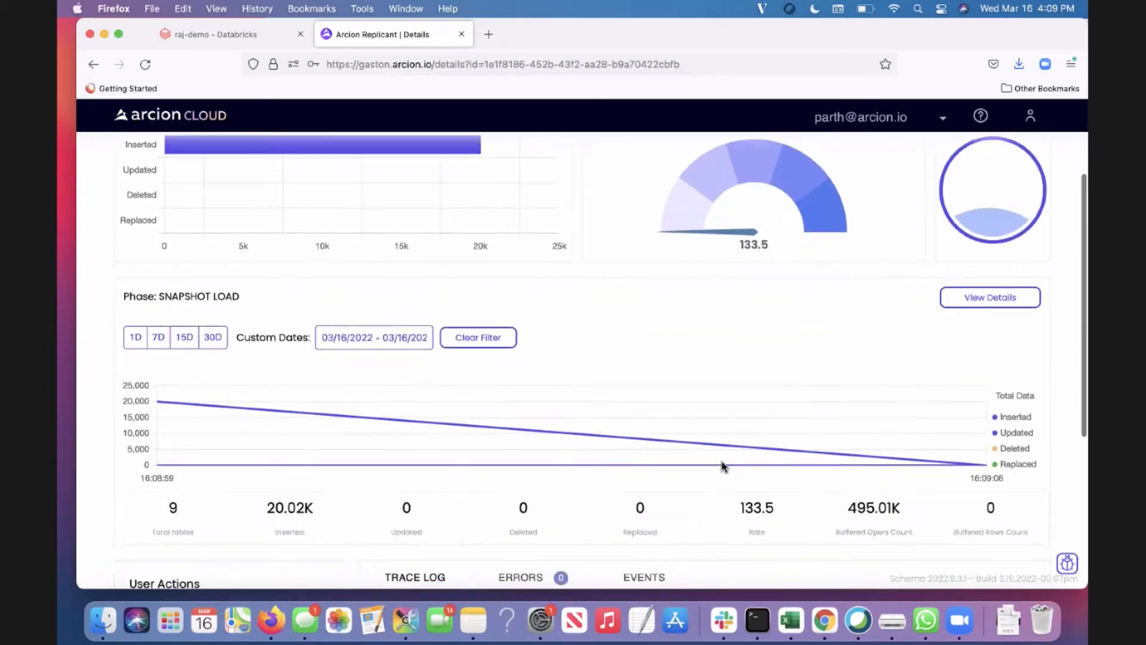
pyautogui.scroll(-10, 724, 465)
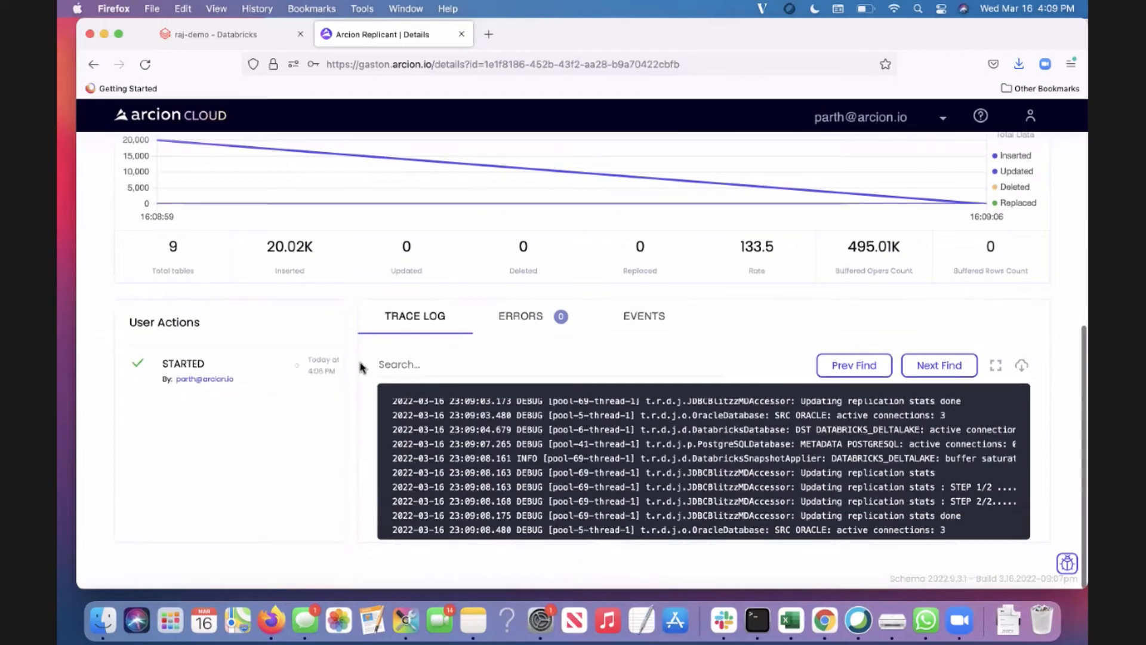
pyautogui.scroll(2, 360, 367)
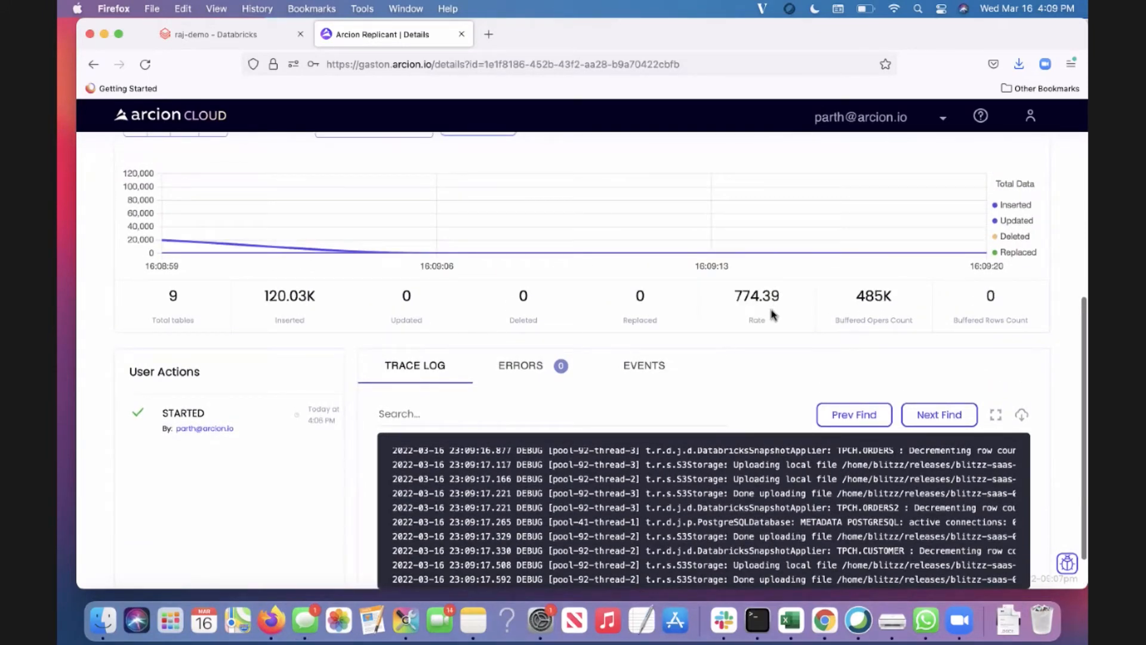
pyautogui.scroll(8, 762, 370)
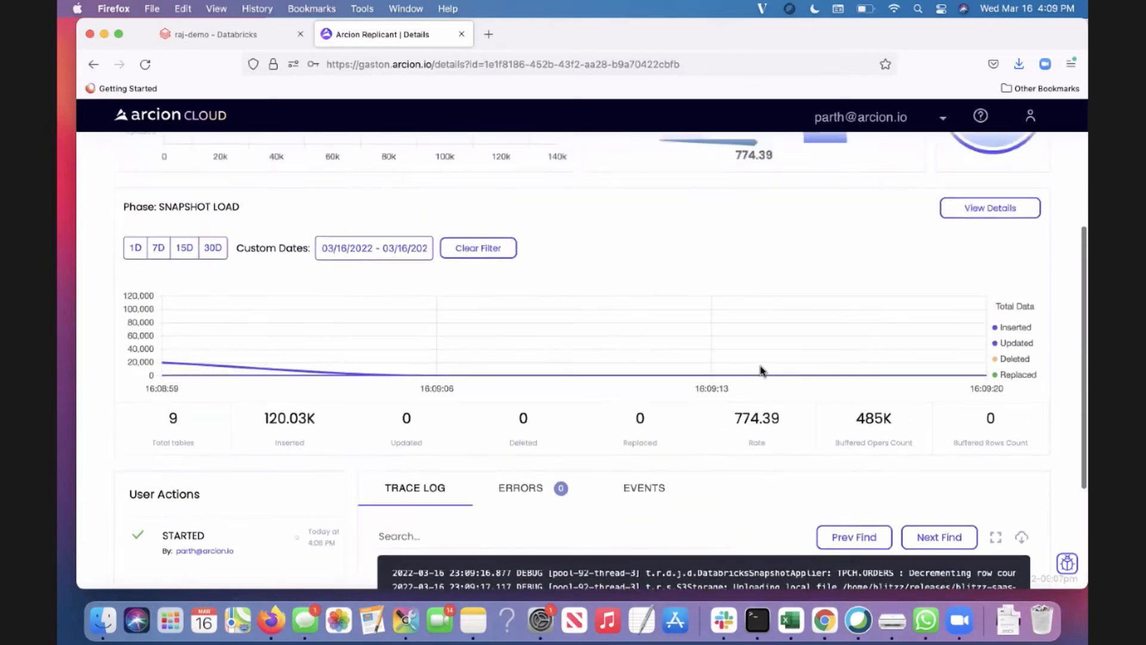
pyautogui.scroll(5, 762, 370)
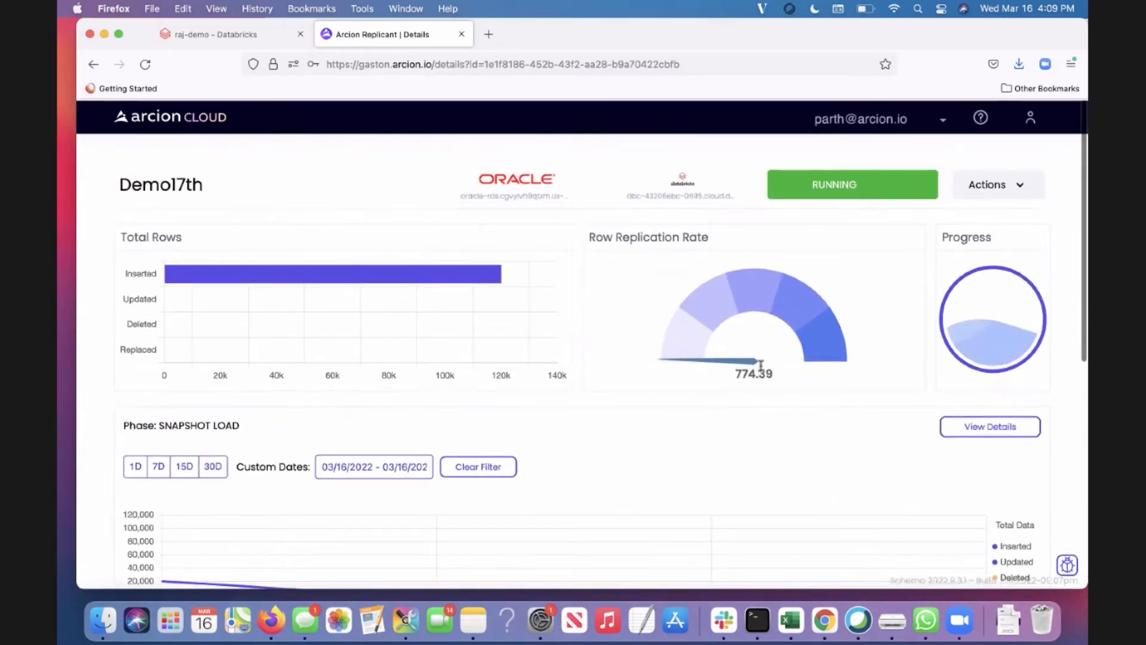
# Examine the snapshot load chart together with the total rows, replication rate and progress gauges
pyautogui.scroll(-3, 761, 370)
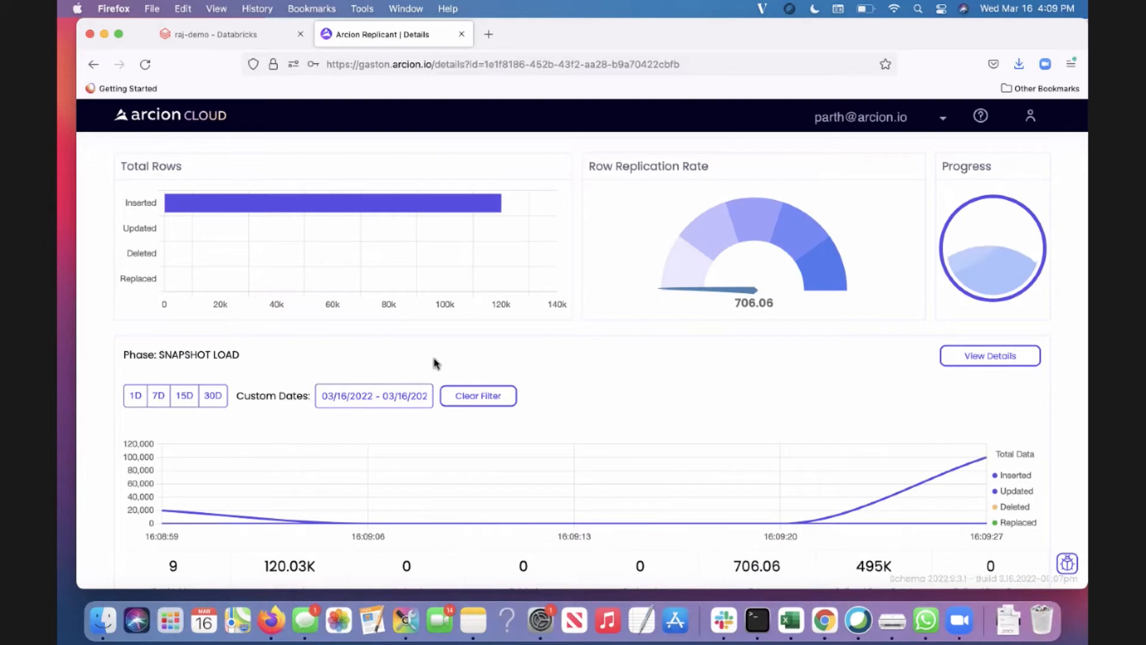
pyautogui.scroll(-1, 489, 399)
pyautogui.scroll(1, 489, 400)
pyautogui.scroll(1, 490, 401)
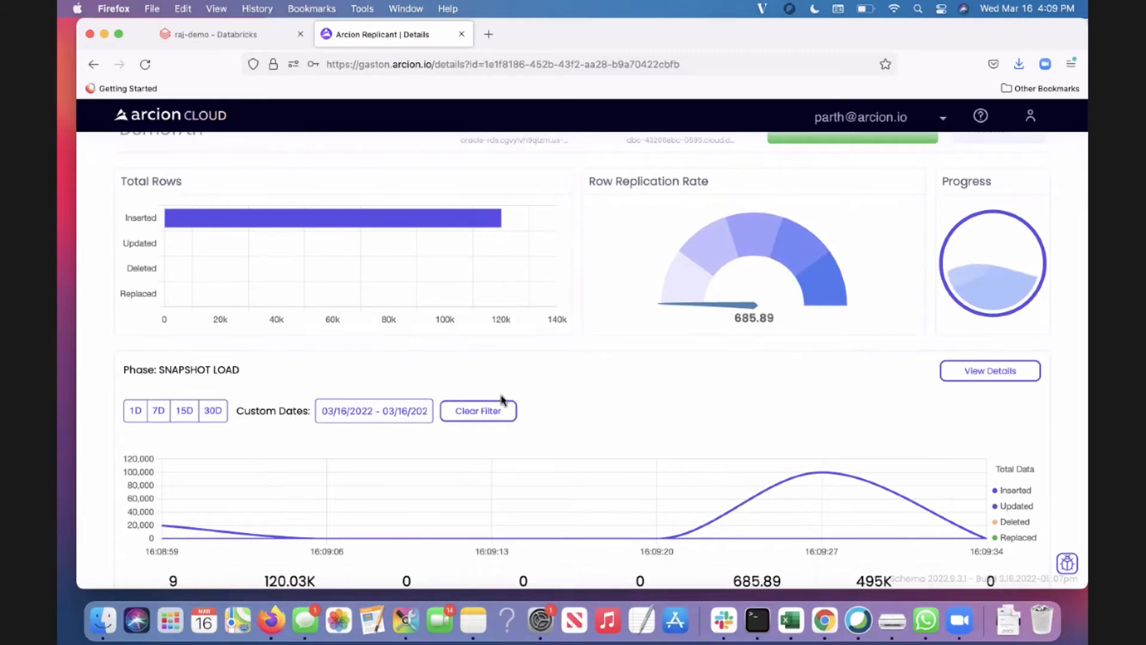
pyautogui.scroll(-3, 501, 400)
pyautogui.scroll(4, 826, 317)
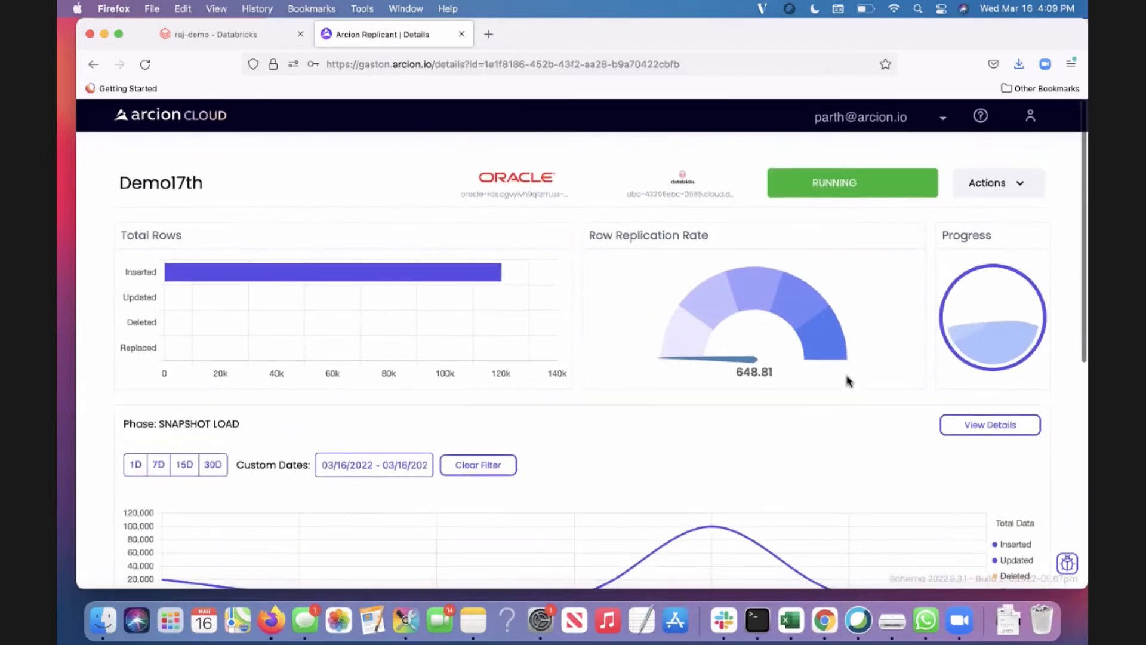
pyautogui.scroll(-4, 847, 379)
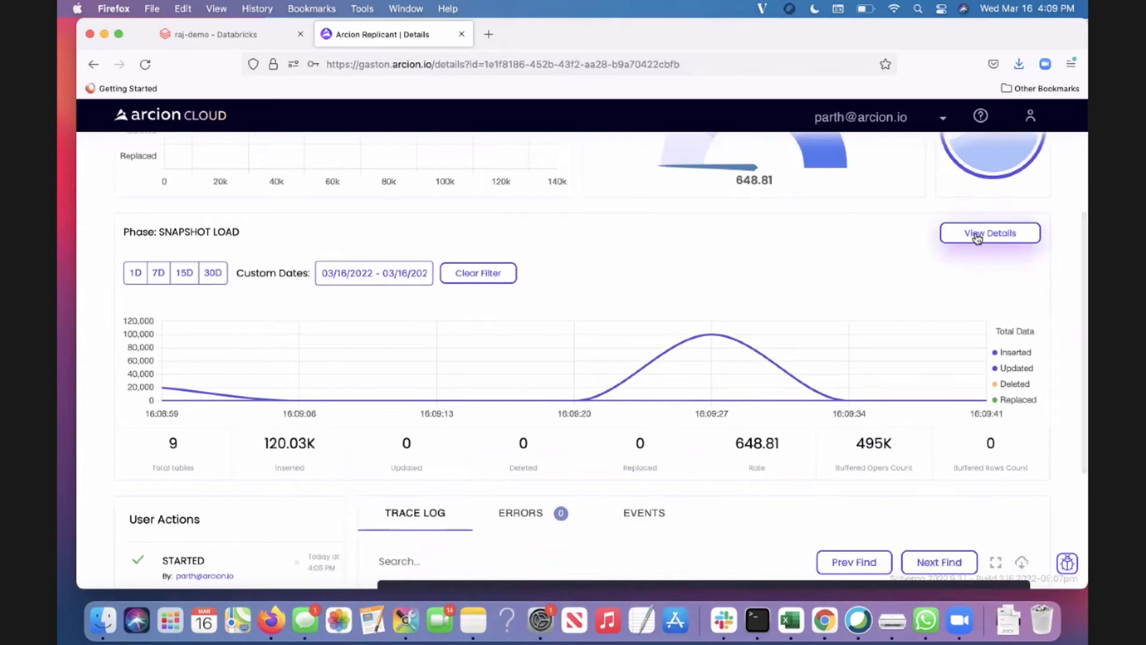
# Open the snapshot load's detailed view and compare the rows and progress of the individual TPCH tables
pyautogui.click(976, 238)
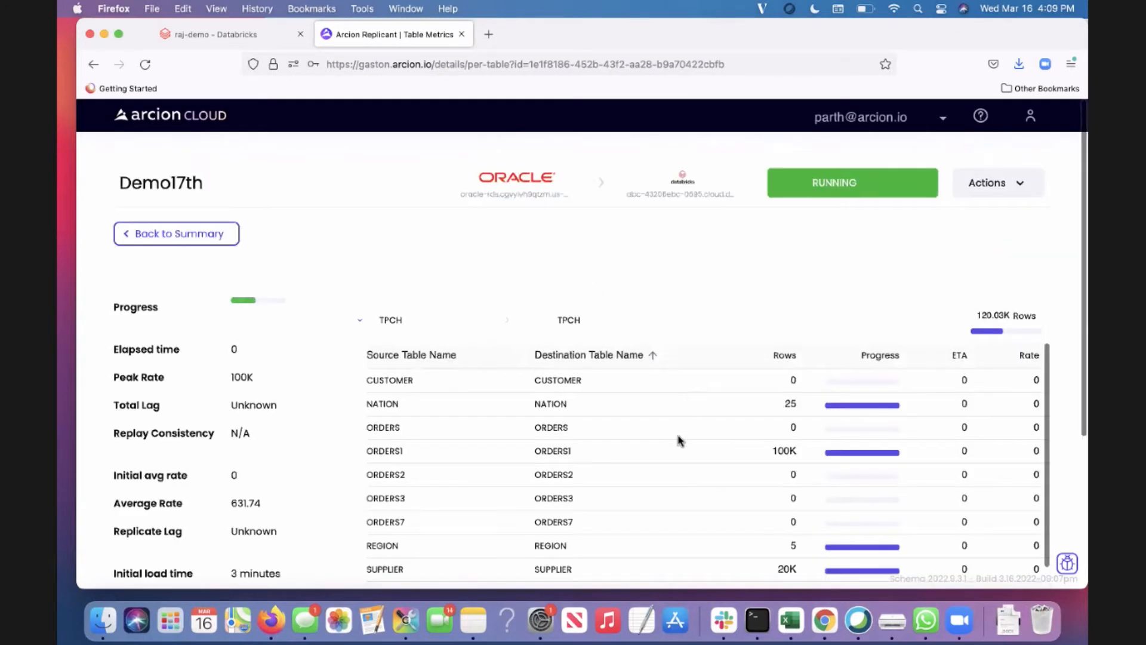
pyautogui.scroll(-3, 678, 440)
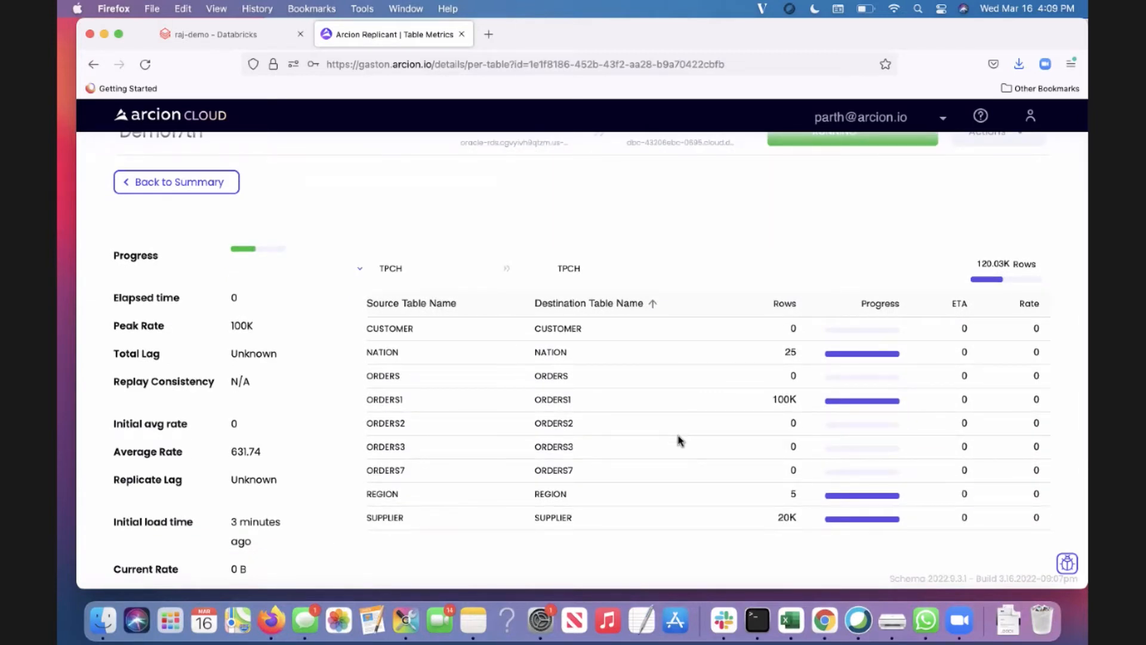
pyautogui.scroll(2, 675, 404)
pyautogui.scroll(-1, 675, 404)
pyautogui.scroll(-2, 674, 404)
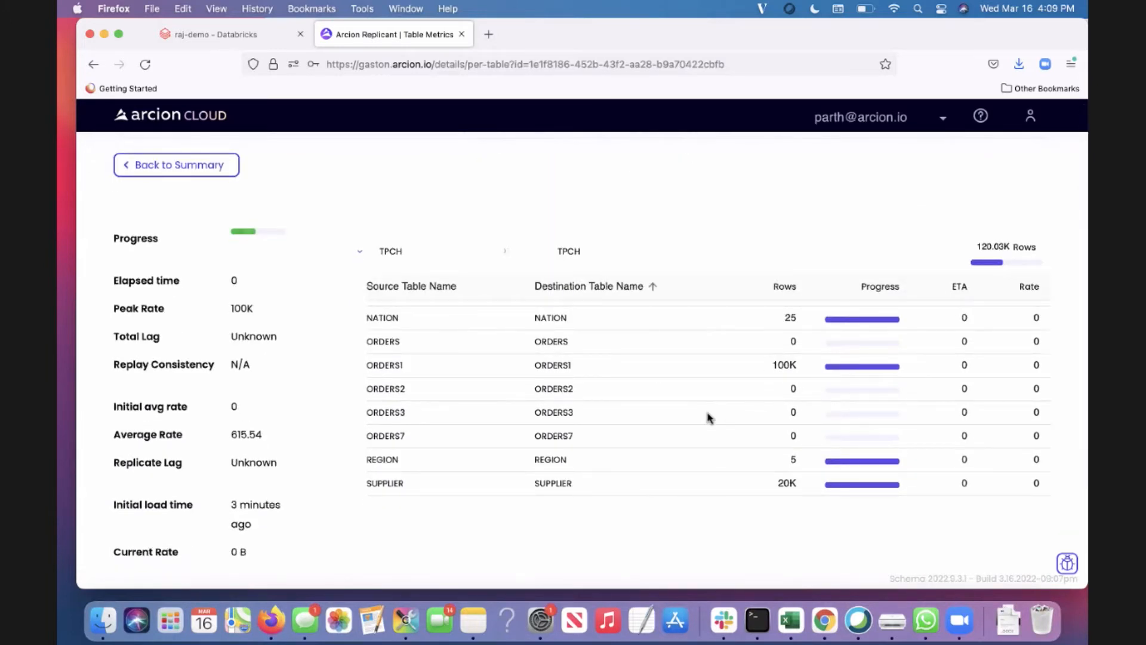
pyautogui.scroll(3, 708, 415)
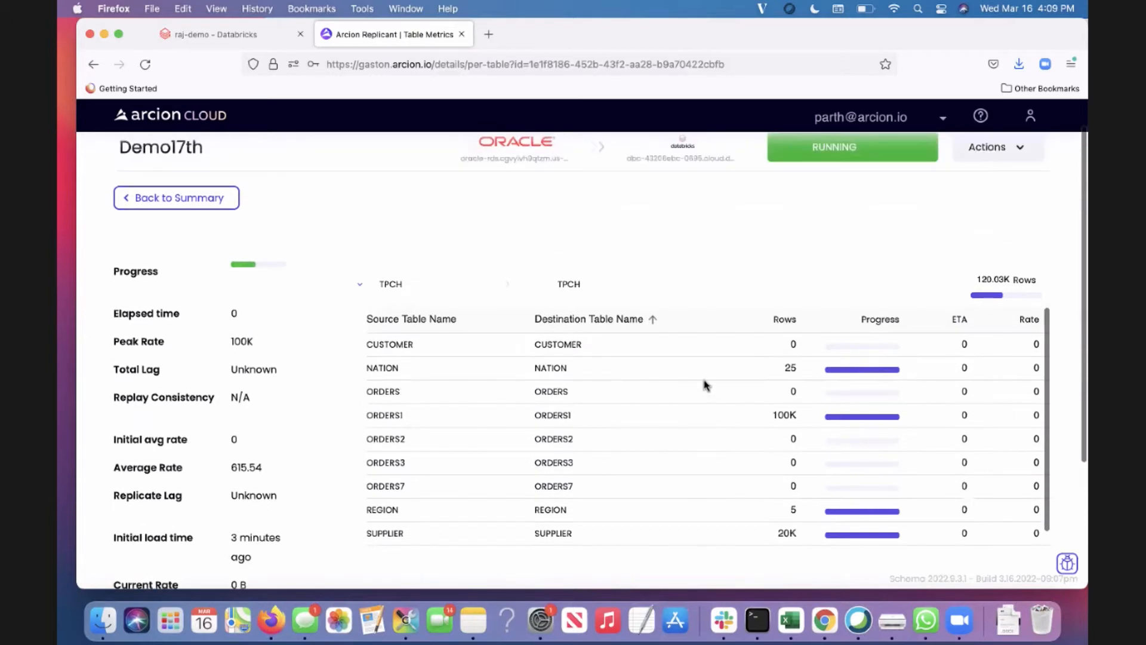
pyautogui.scroll(-1, 723, 465)
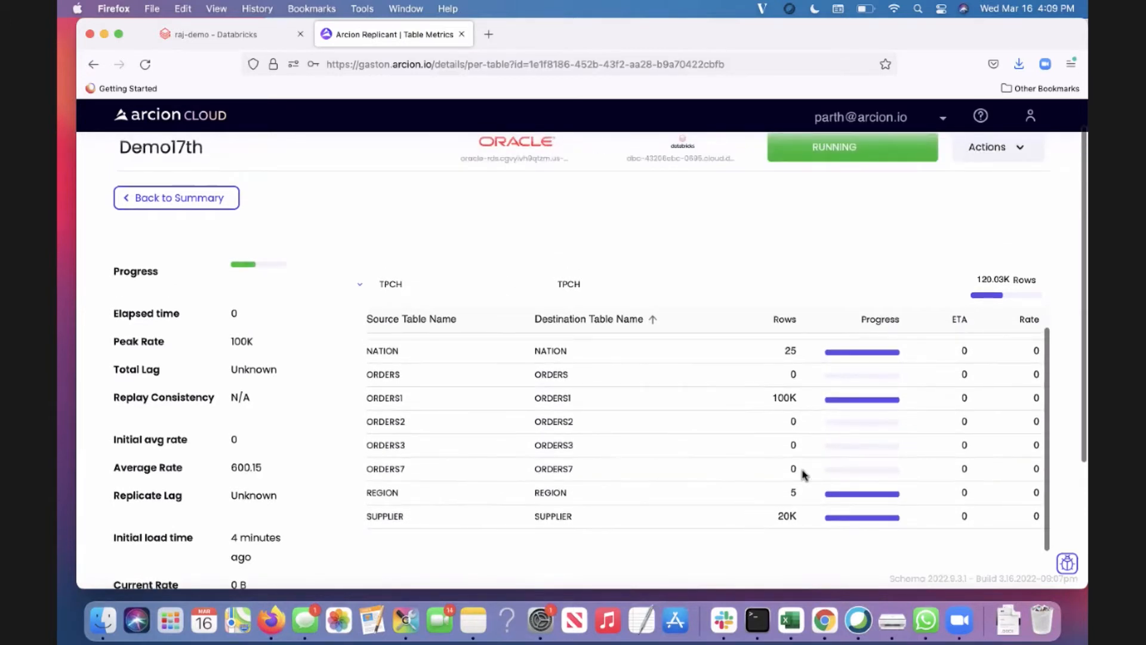
pyautogui.scroll(1, 666, 358)
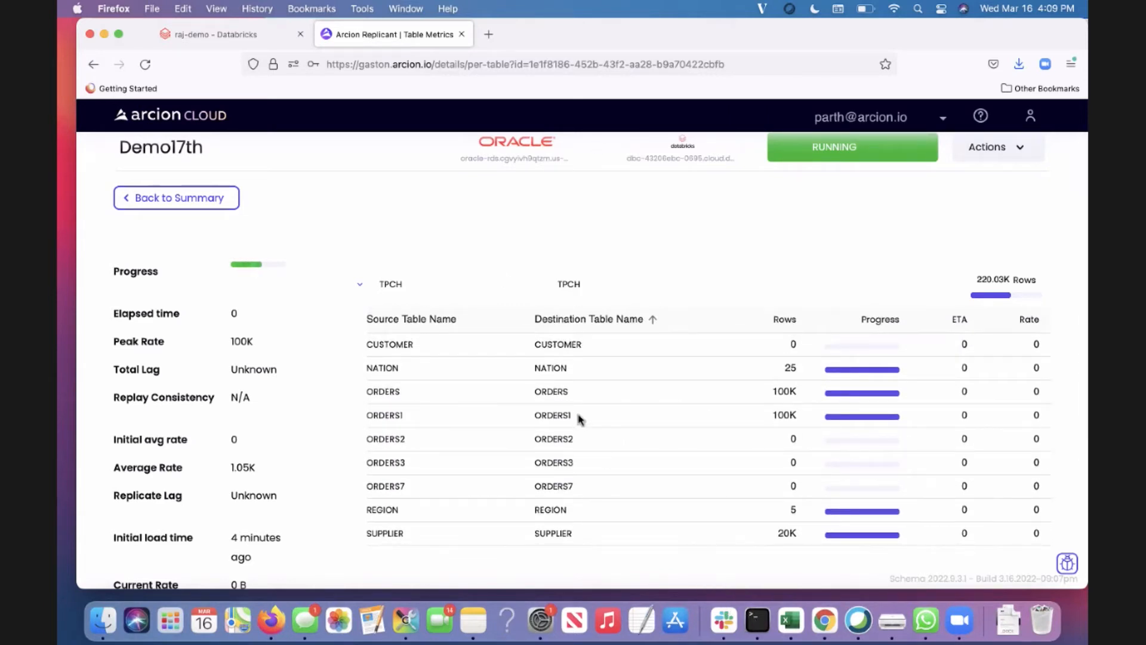
# Highlight the ORDERS1 table, switch to the Terminal's SQL session and run select count(*) from "TPCH".orders1; based on the earlier orders4 query
pyautogui.moveTo(577, 418); pyautogui.dragTo(546, 415)
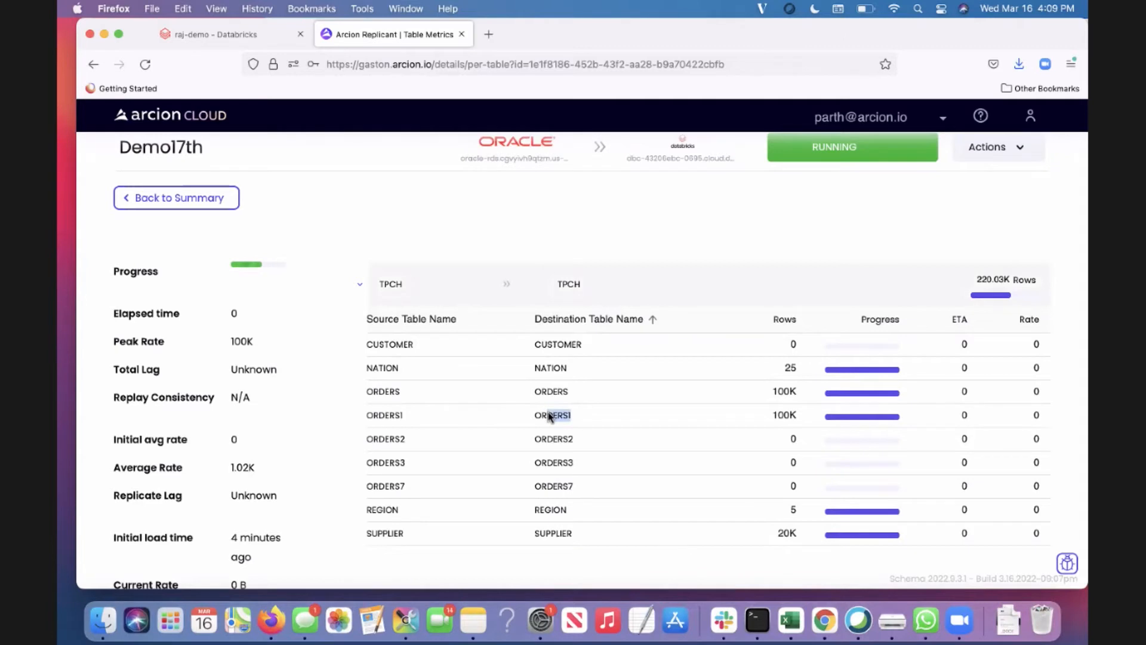
pyautogui.click(753, 618)
pyautogui.moveTo(148, 476); pyautogui.dragTo(380, 476)
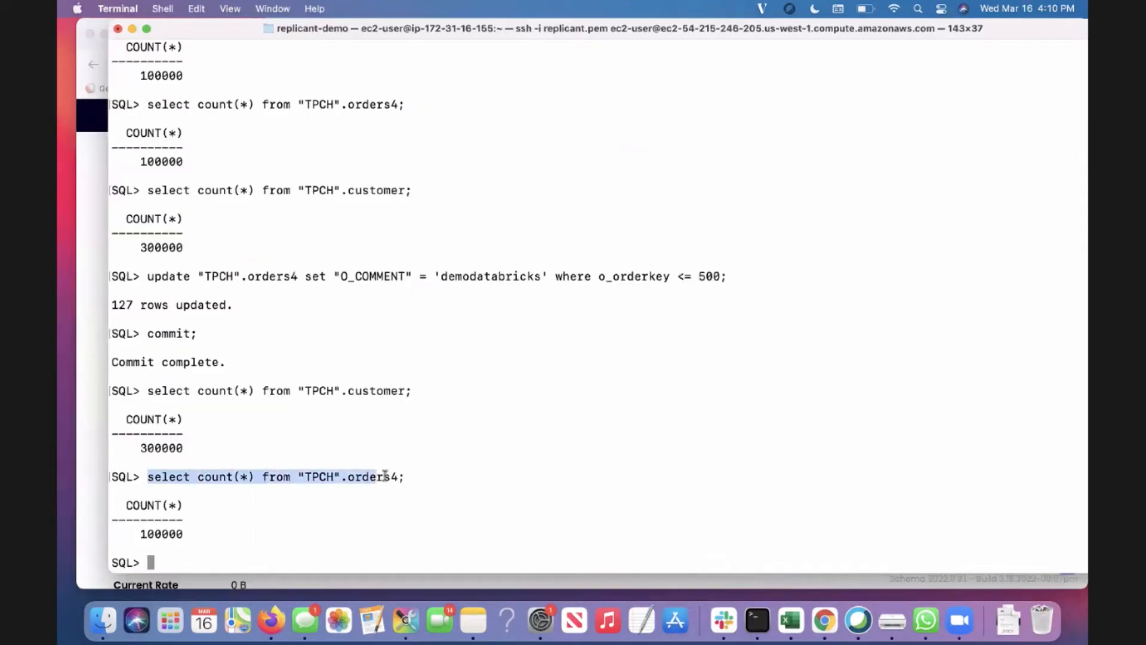
pyautogui.press('super+c')
pyautogui.press('super+v')
pyautogui.write('1;')
pyautogui.press('Return')
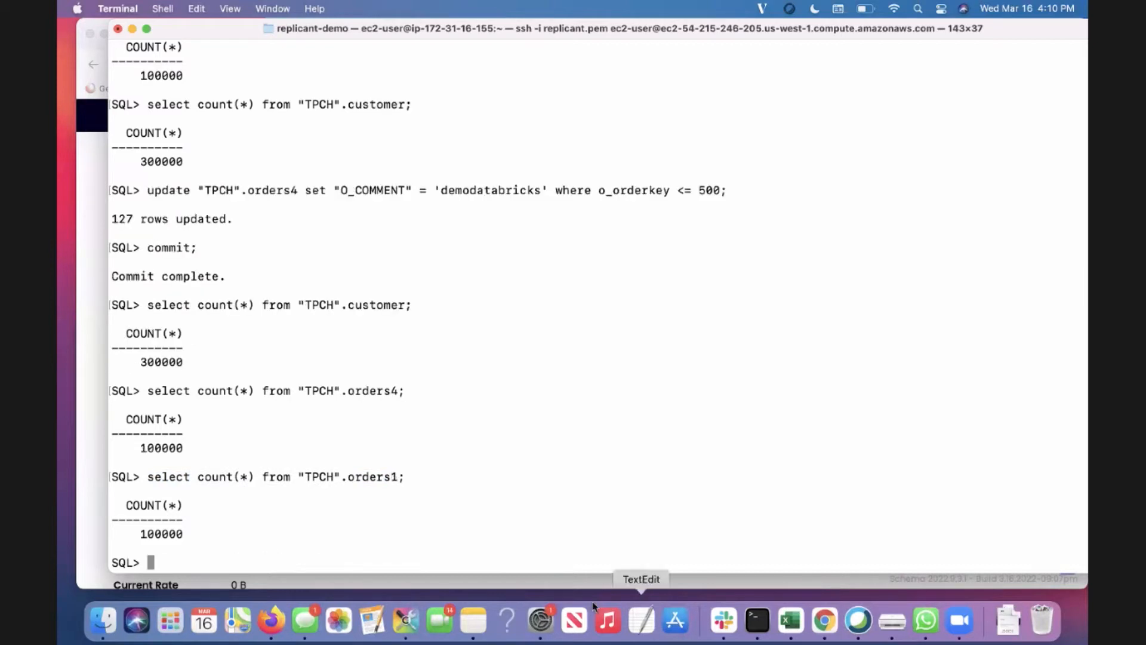
# Switch to the raj-demo Databricks notebook, change the count query to select count(*) from TPCH.orders1; and run that cell
pyautogui.click(96, 483)
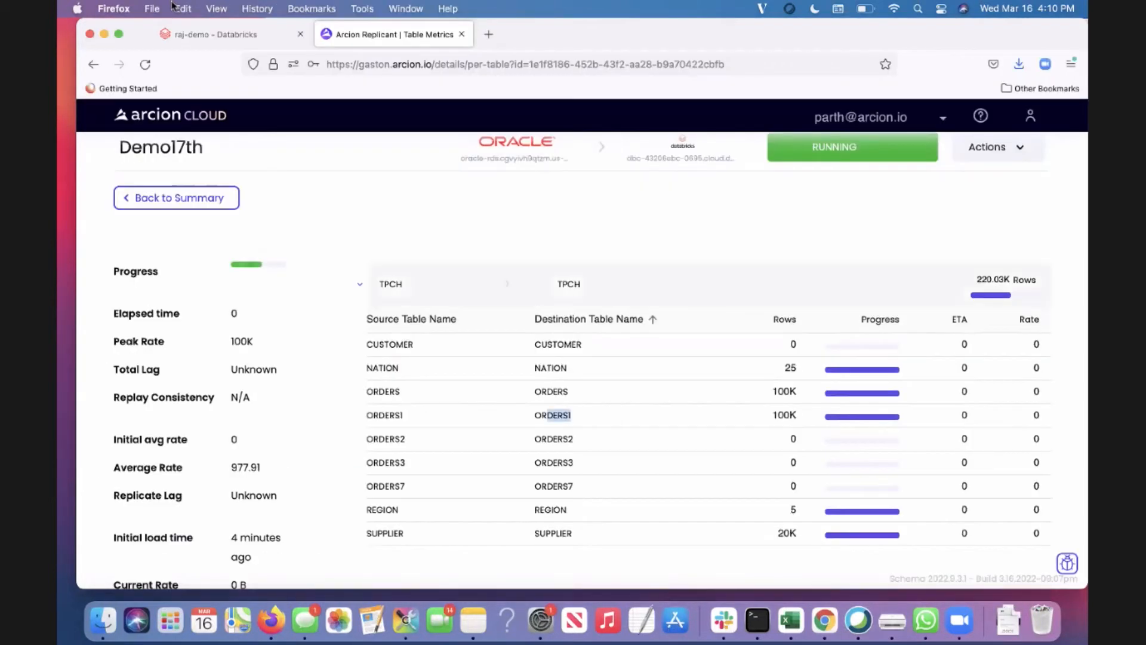
pyautogui.click(225, 34)
pyautogui.scroll(-1, 450, 334)
pyautogui.scroll(-3, 451, 342)
pyautogui.click(329, 388)
pyautogui.press('BackSpace')
pyautogui.write('1;')
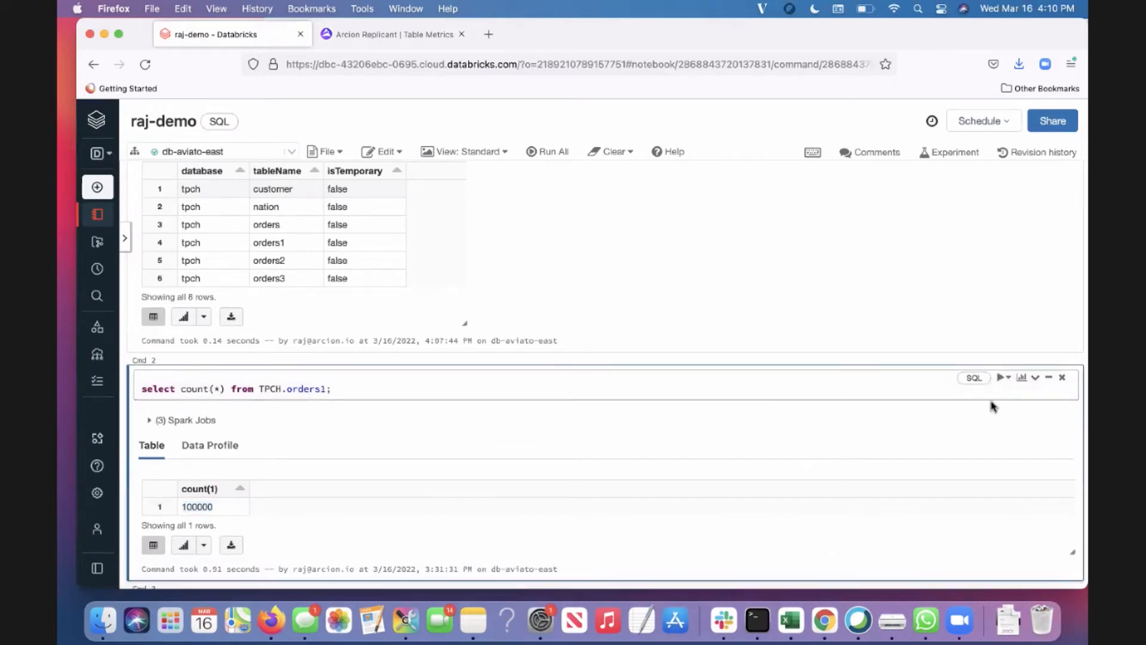
pyautogui.click(1005, 377)
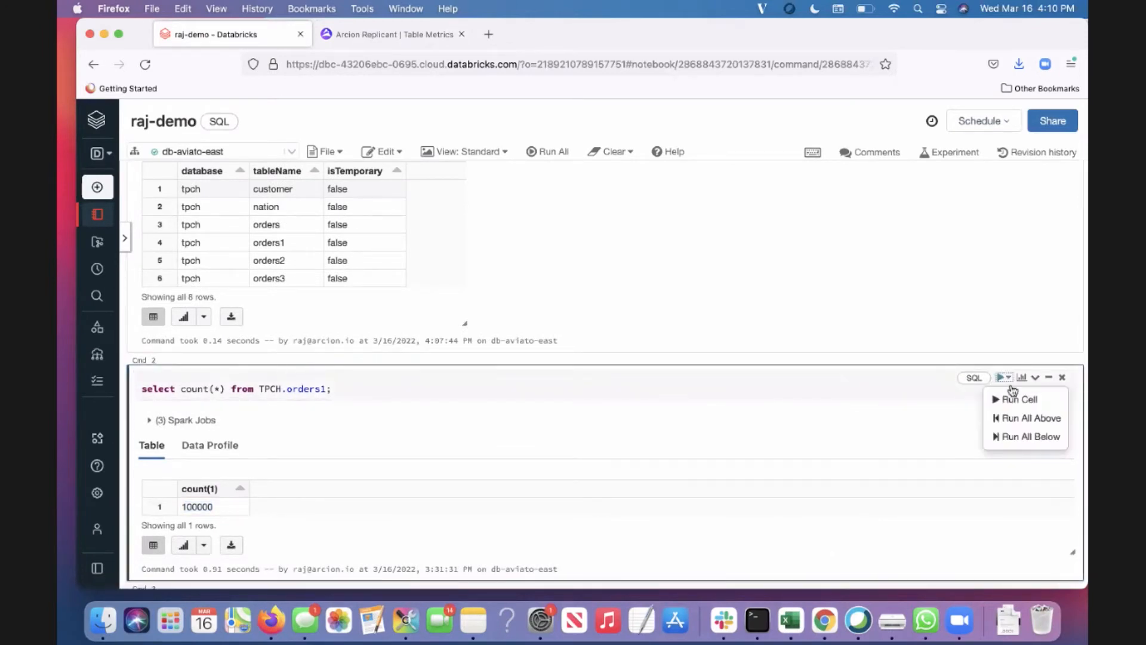
pyautogui.click(1018, 400)
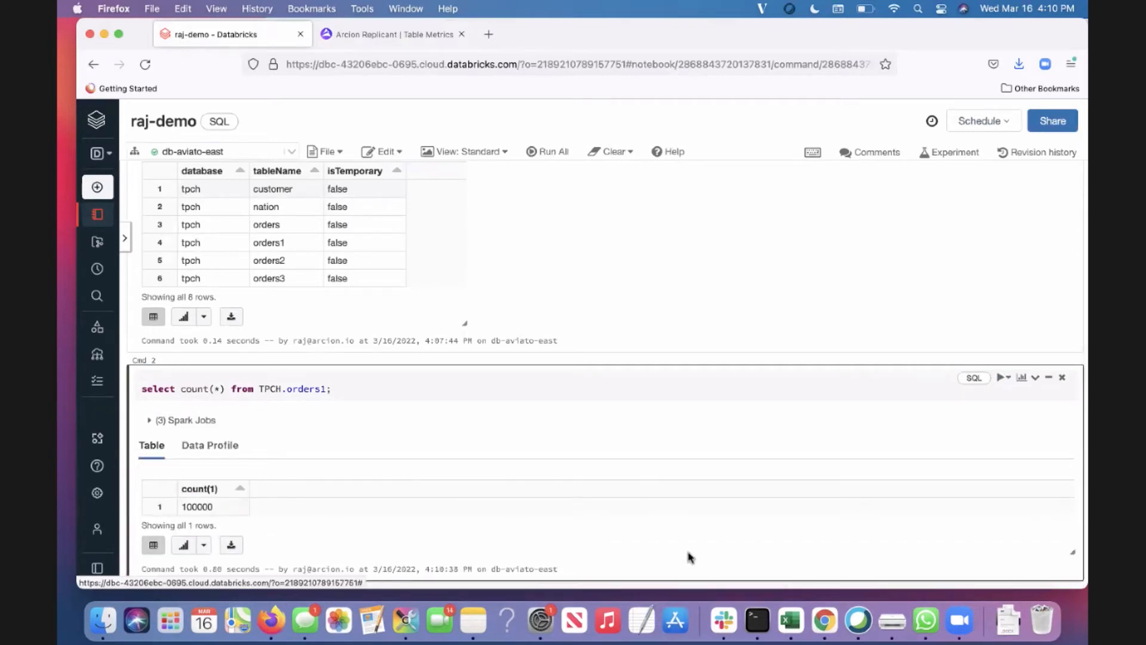
# Return to the Arcion table metrics and recheck the loaded rows and progress of the TPCH tables
pyautogui.click(385, 36)
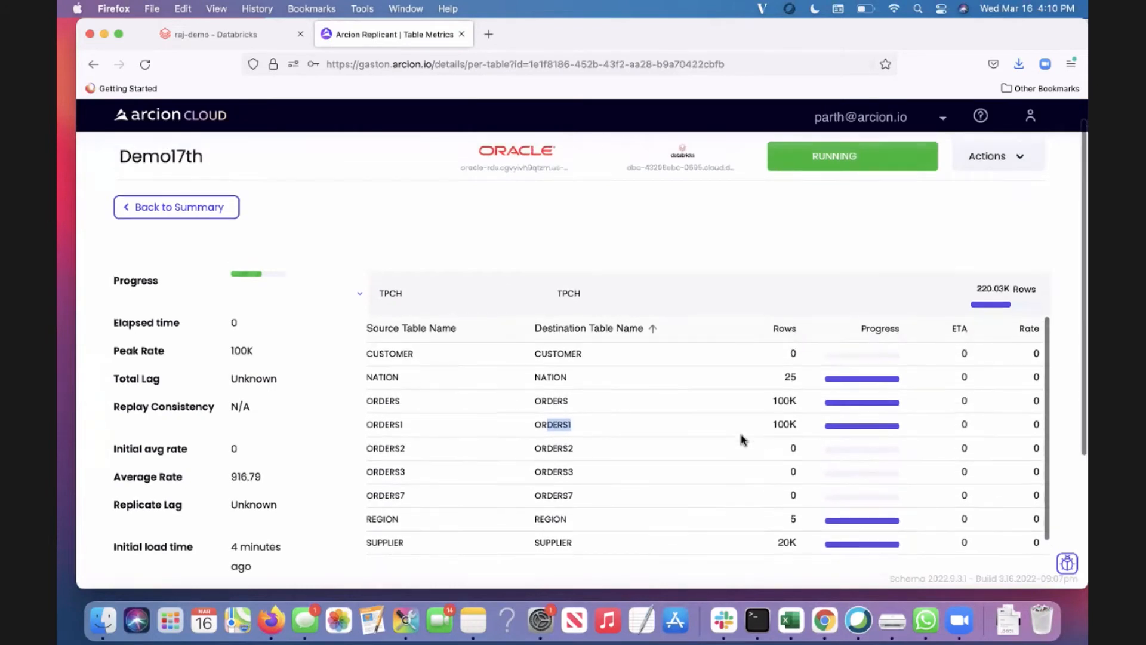
pyautogui.scroll(-3, 742, 440)
pyautogui.scroll(-3, 741, 440)
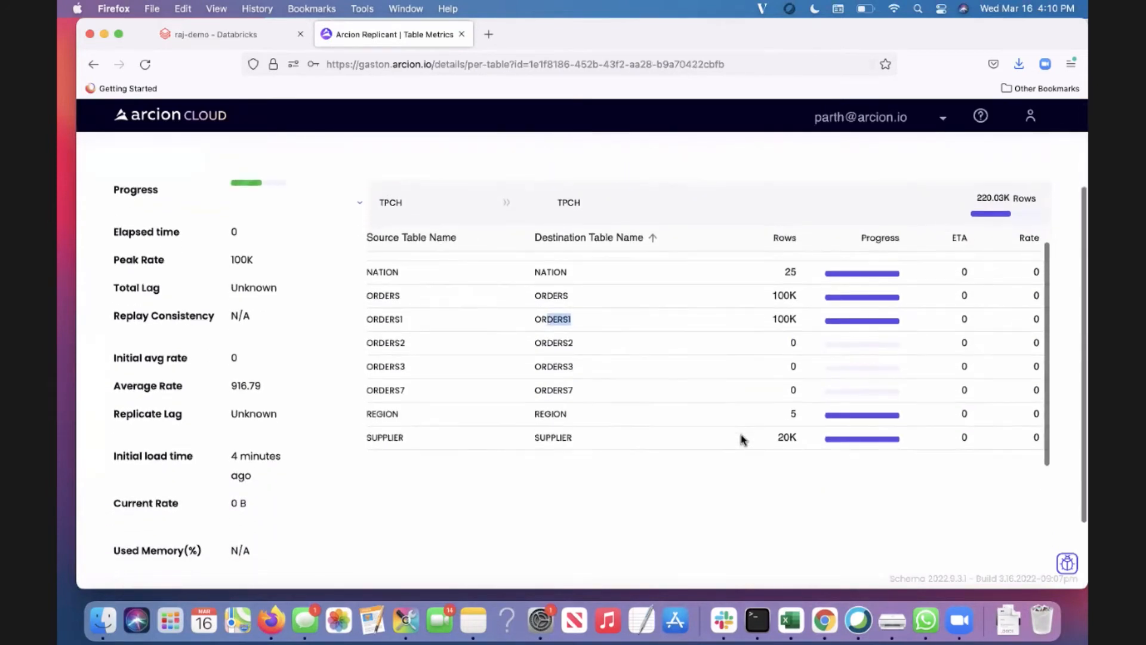
pyautogui.scroll(1, 706, 382)
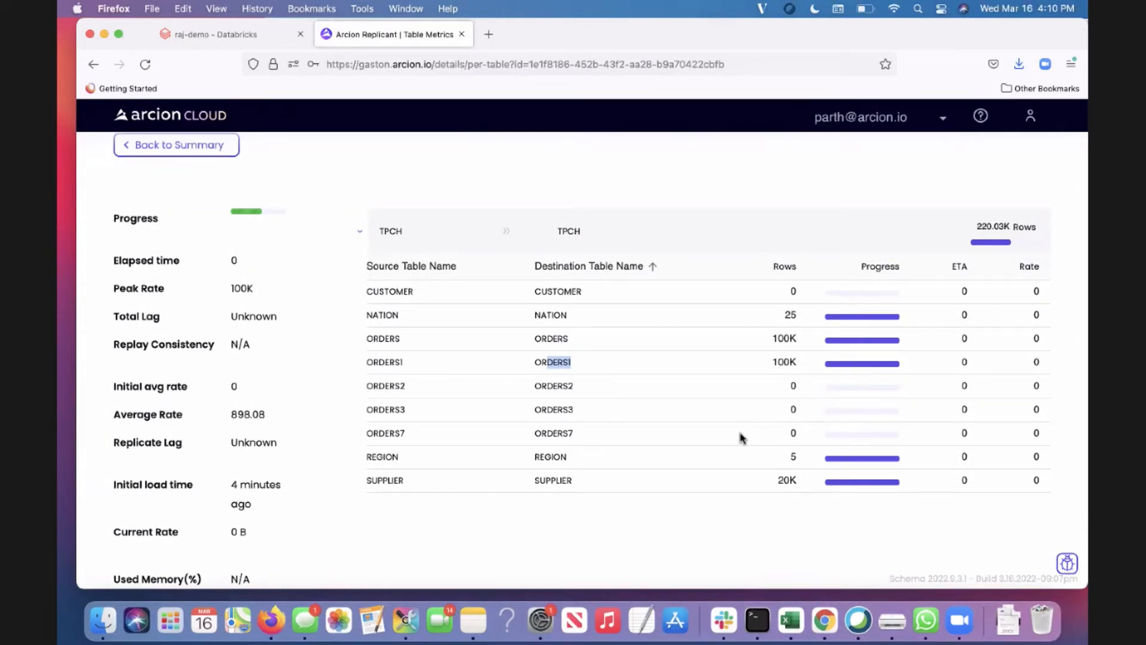
pyautogui.scroll(3, 742, 436)
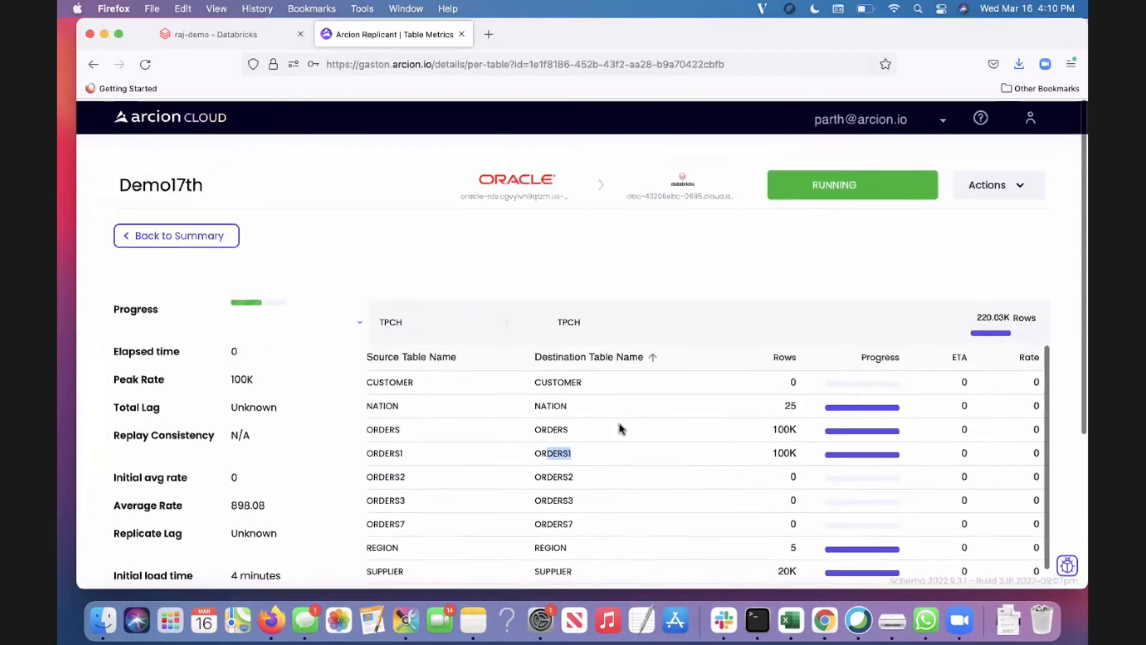
# Return to the Demo17th summary and review the snapshot load chart, row totals, buffered operations count and trace log
pyautogui.click(174, 239)
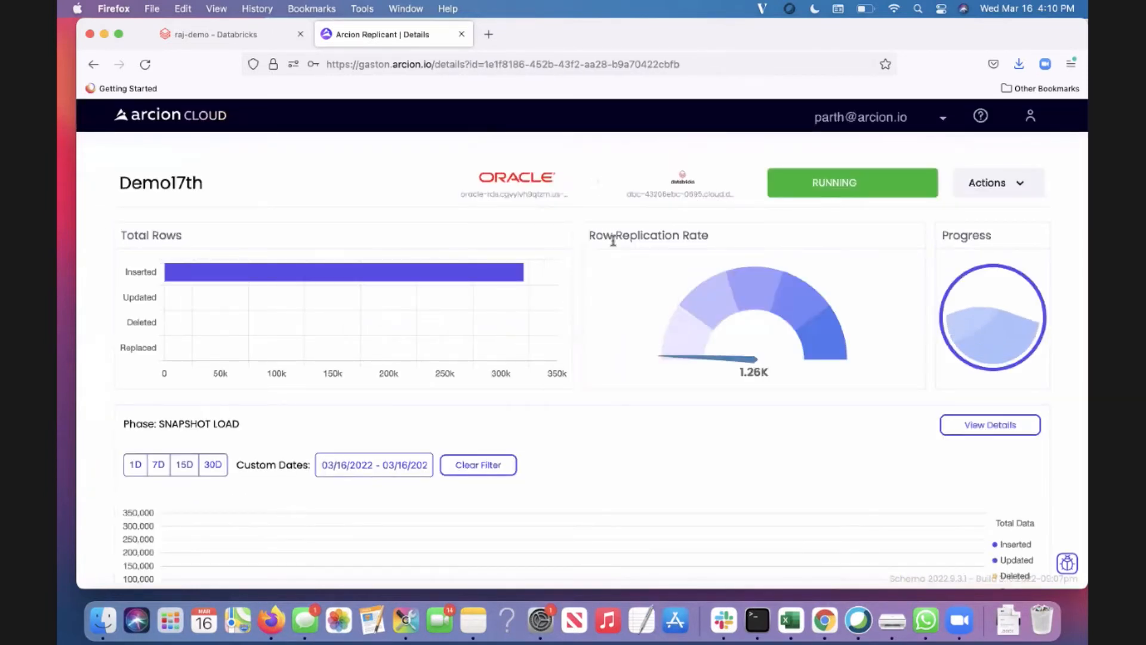
pyautogui.scroll(-10, 639, 430)
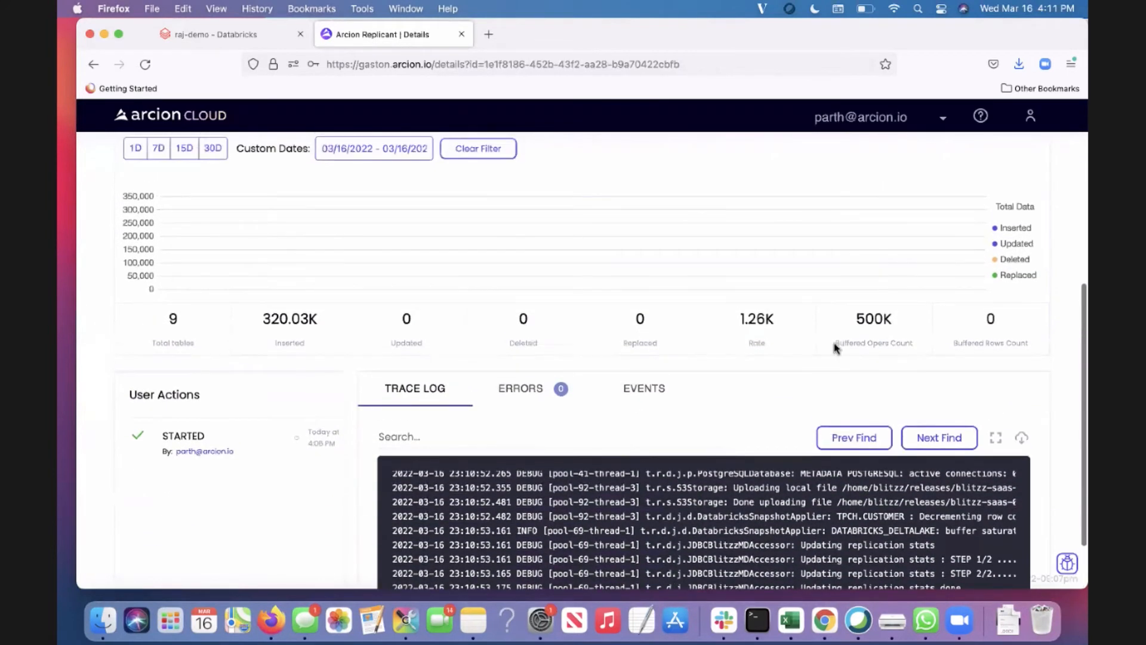
pyautogui.scroll(-1, 892, 364)
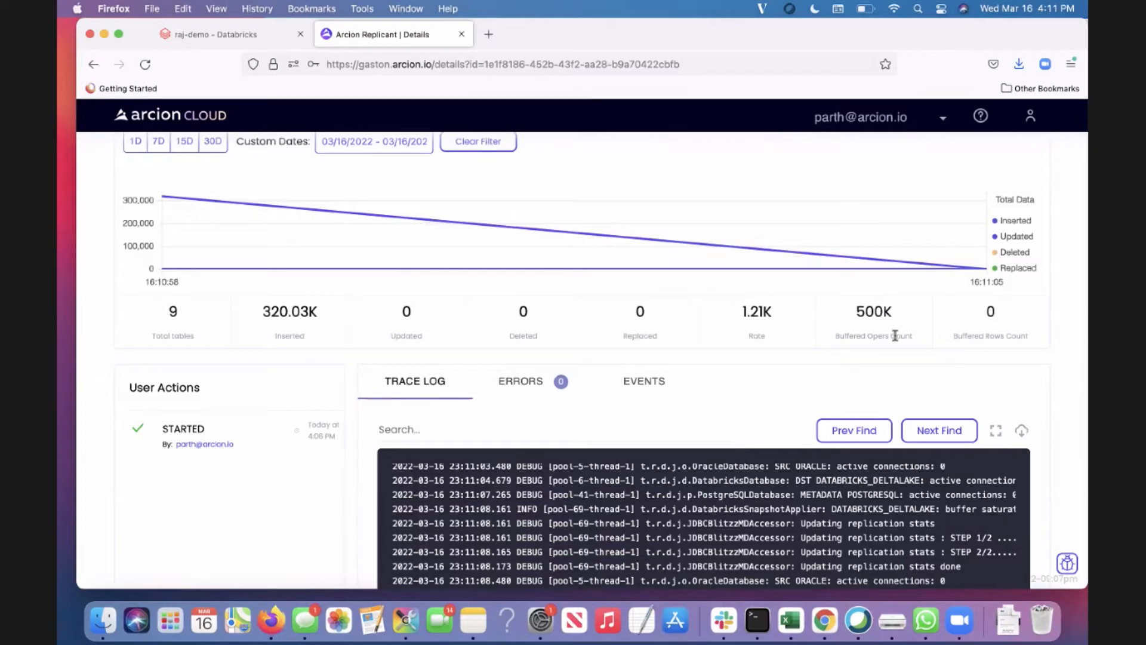
pyautogui.scroll(-2, 874, 358)
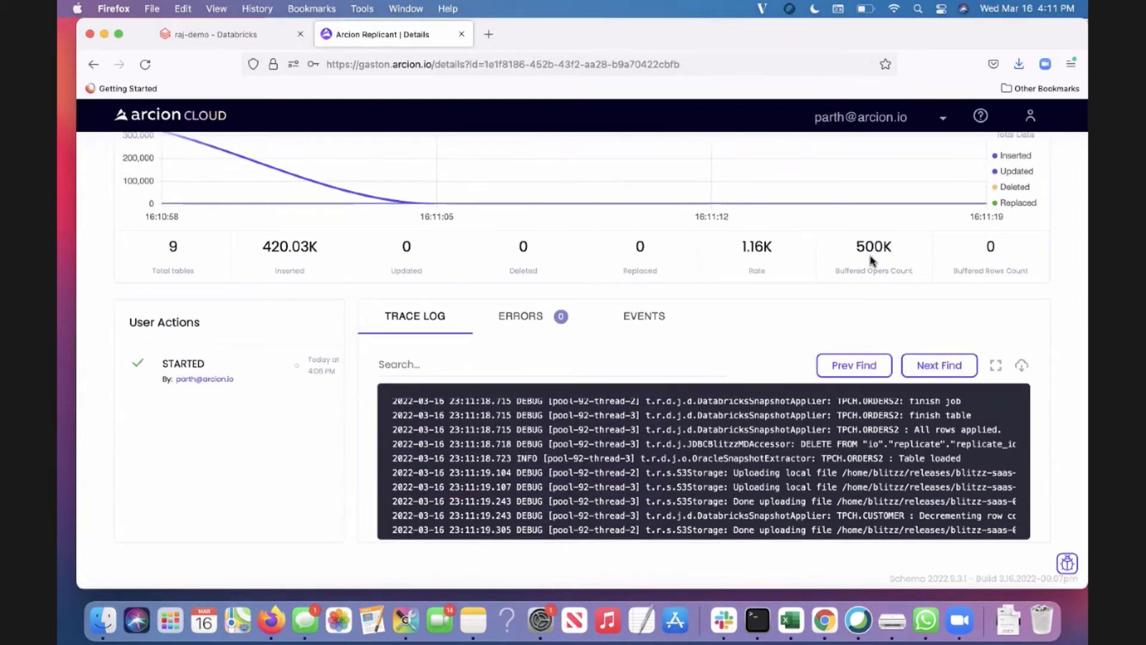
pyautogui.scroll(3, 870, 260)
pyautogui.scroll(-3, 870, 261)
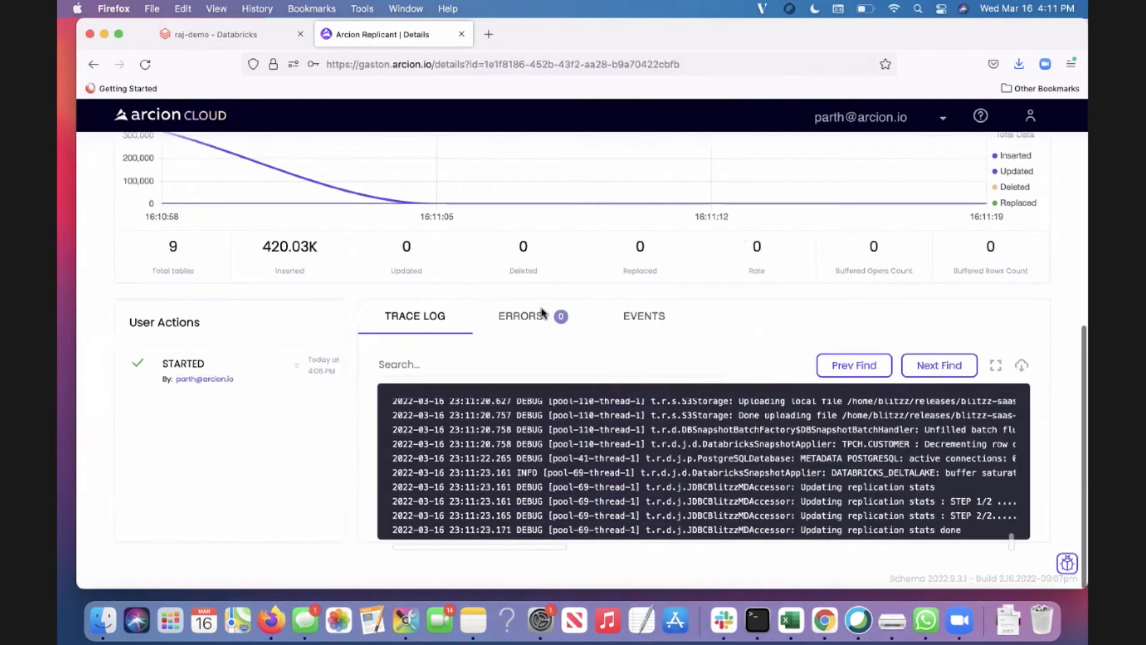
# Inspect the replication's Errors log and Events view below the snapshot load chart
pyautogui.click(539, 319)
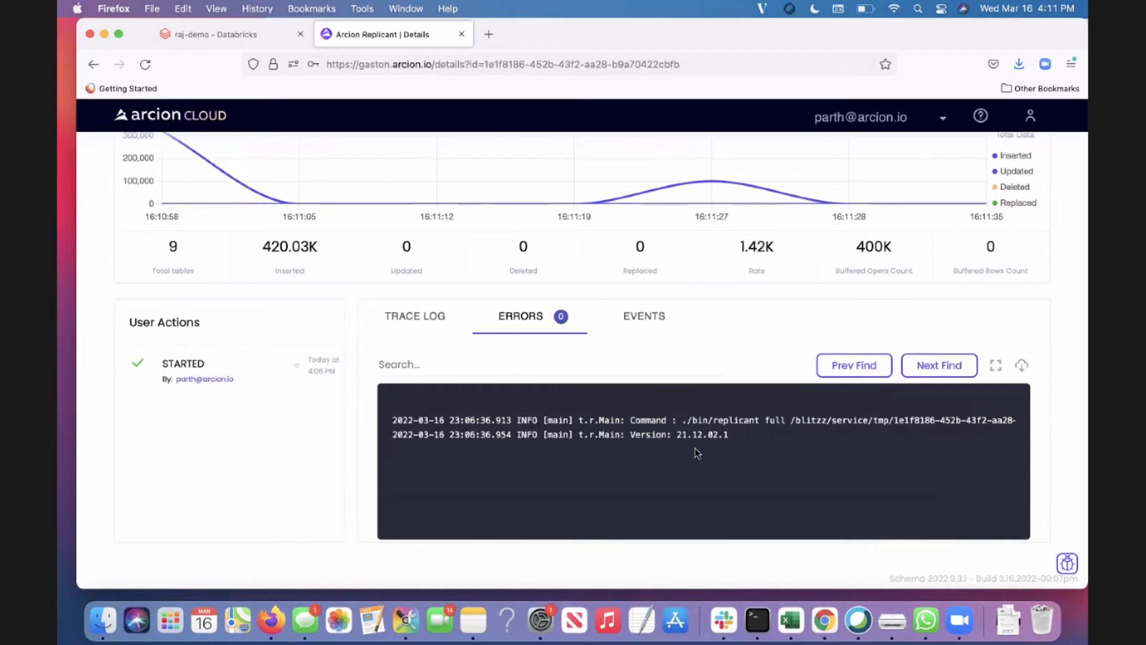
pyautogui.click(424, 315)
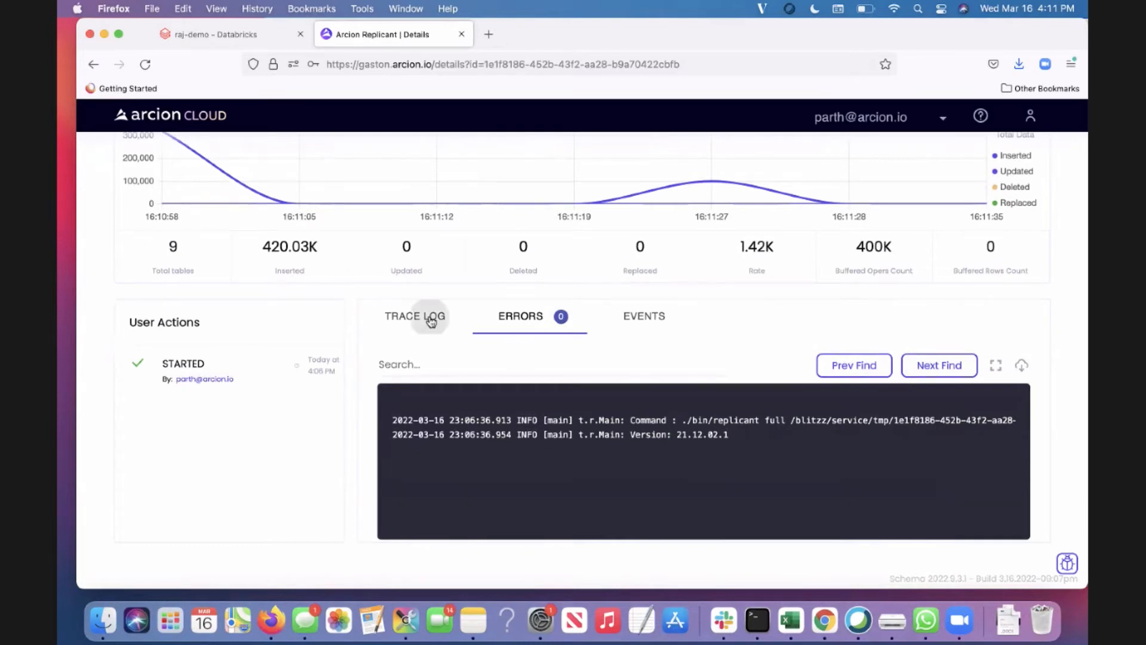
pyautogui.click(522, 320)
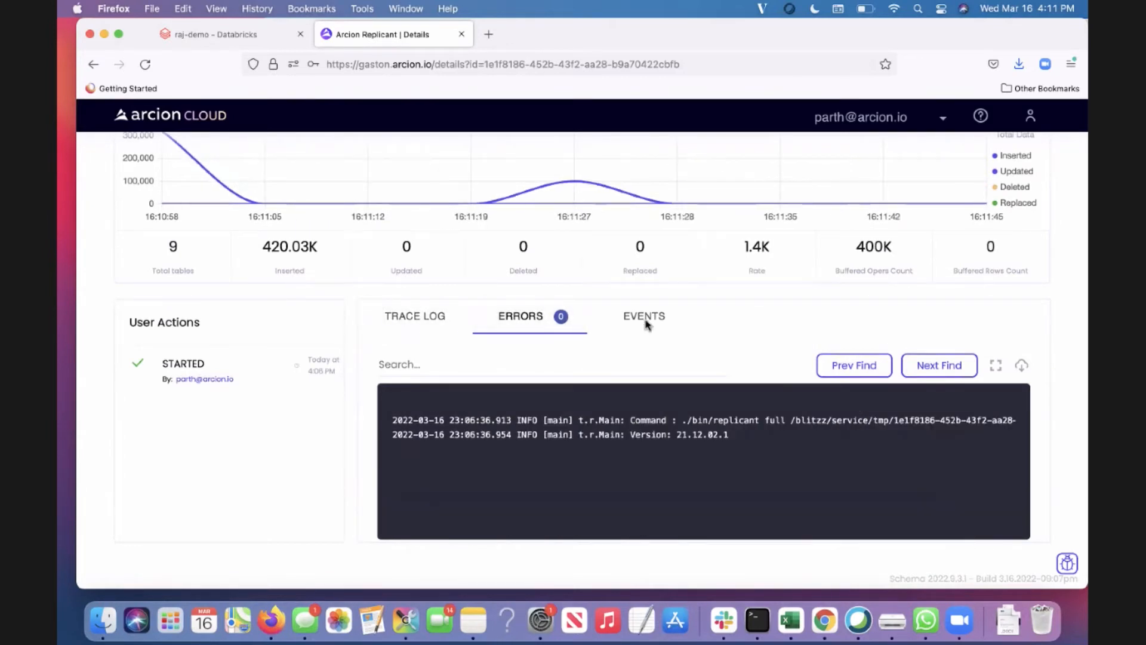
pyautogui.click(643, 319)
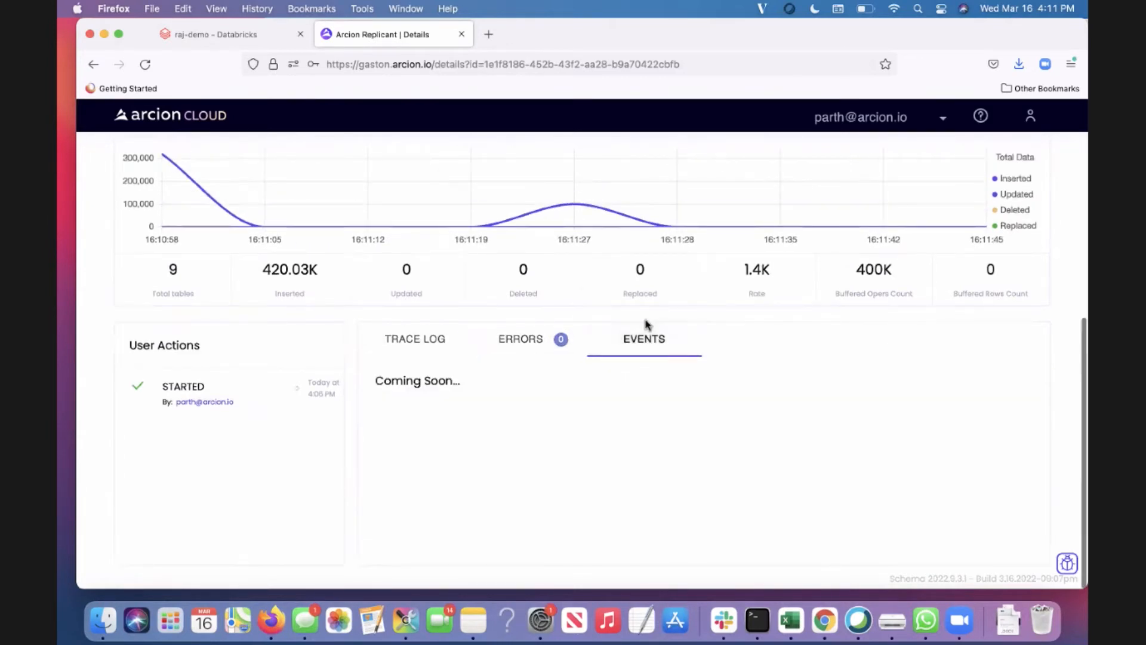
pyautogui.click(533, 346)
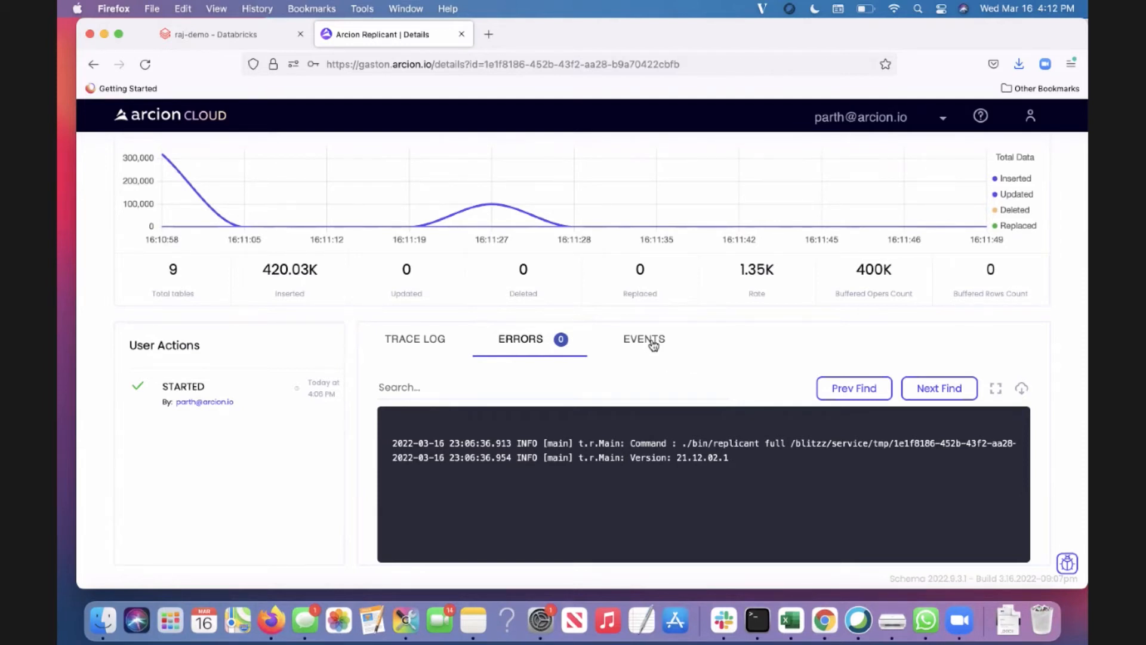
pyautogui.scroll(4, 654, 344)
pyautogui.scroll(-4, 654, 345)
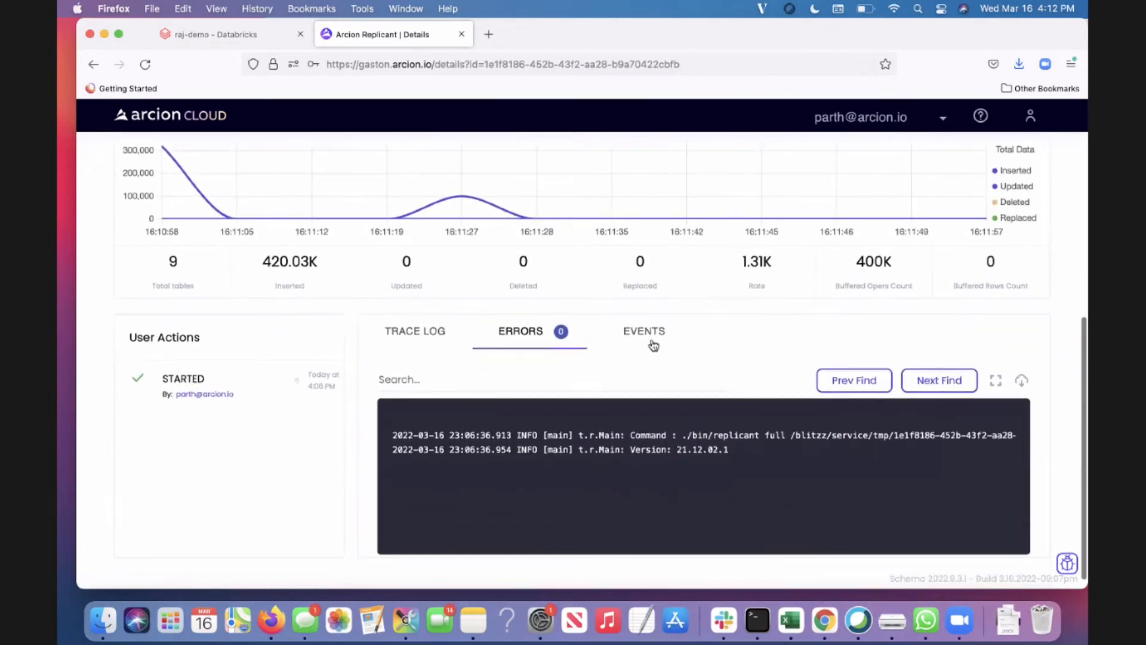
# Reopen the snapshot load's detailed view and check the loaded rows and progress of every TPCH table
pyautogui.scroll(8, 654, 345)
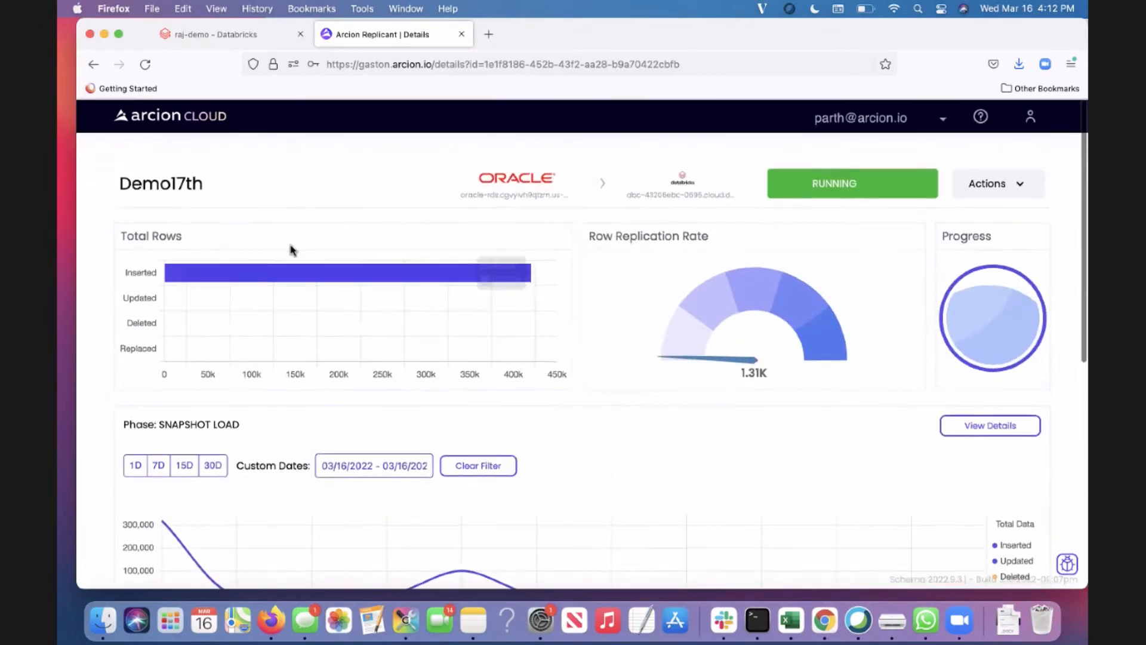
pyautogui.click(977, 427)
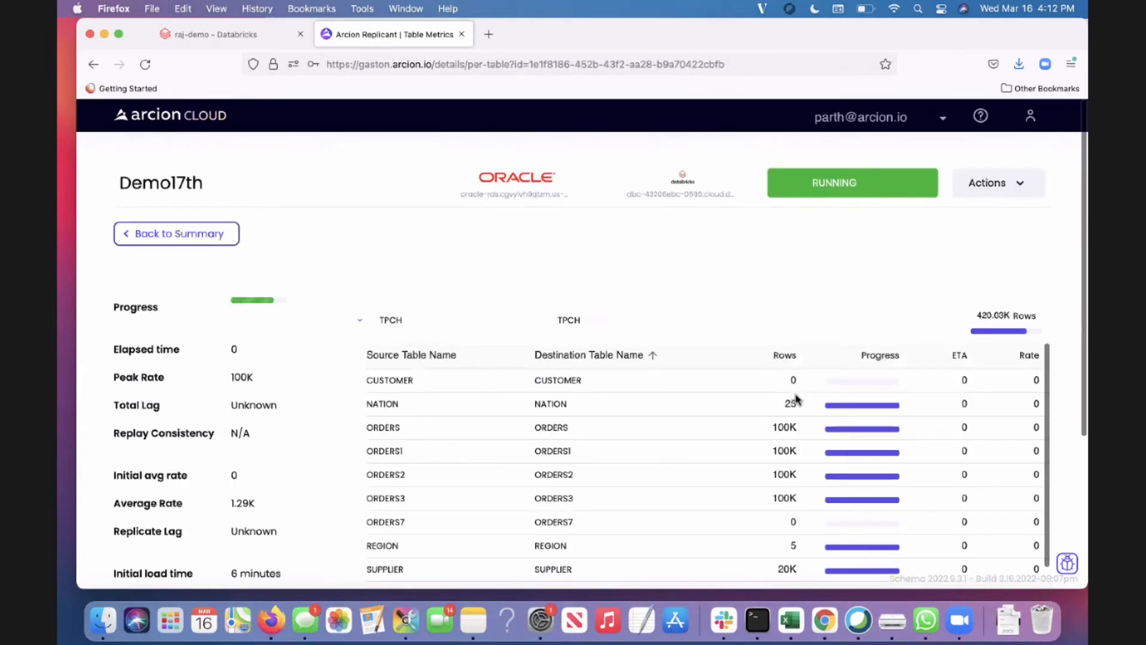
pyautogui.scroll(-1, 678, 474)
pyautogui.scroll(-4, 680, 473)
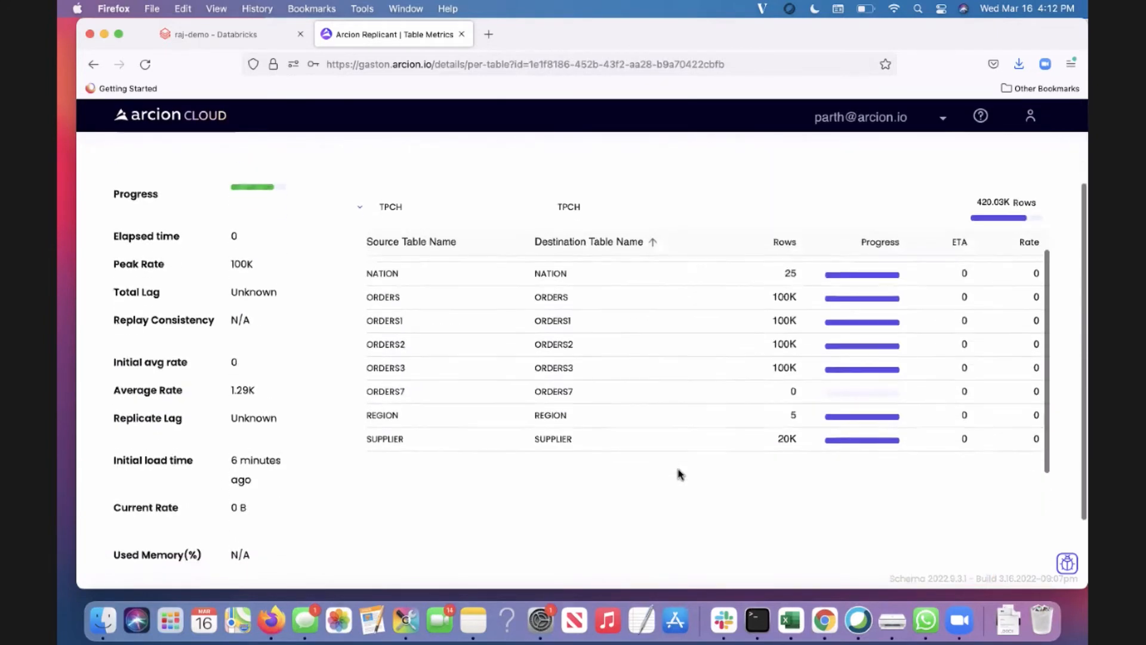
pyautogui.scroll(3, 678, 473)
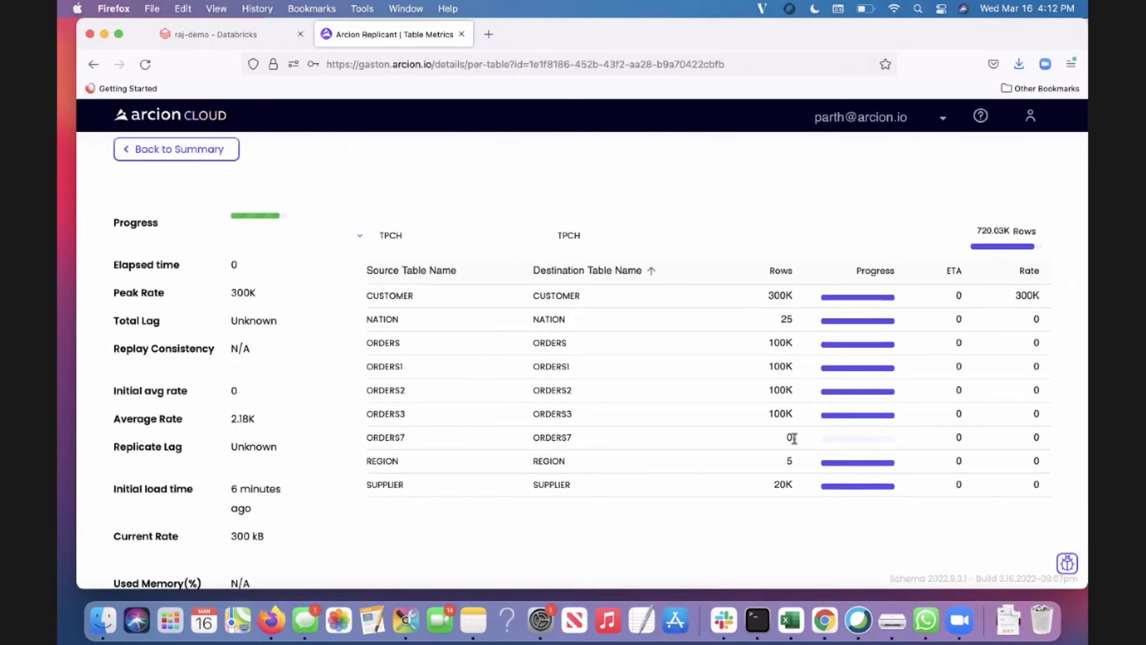
pyautogui.scroll(1, 786, 311)
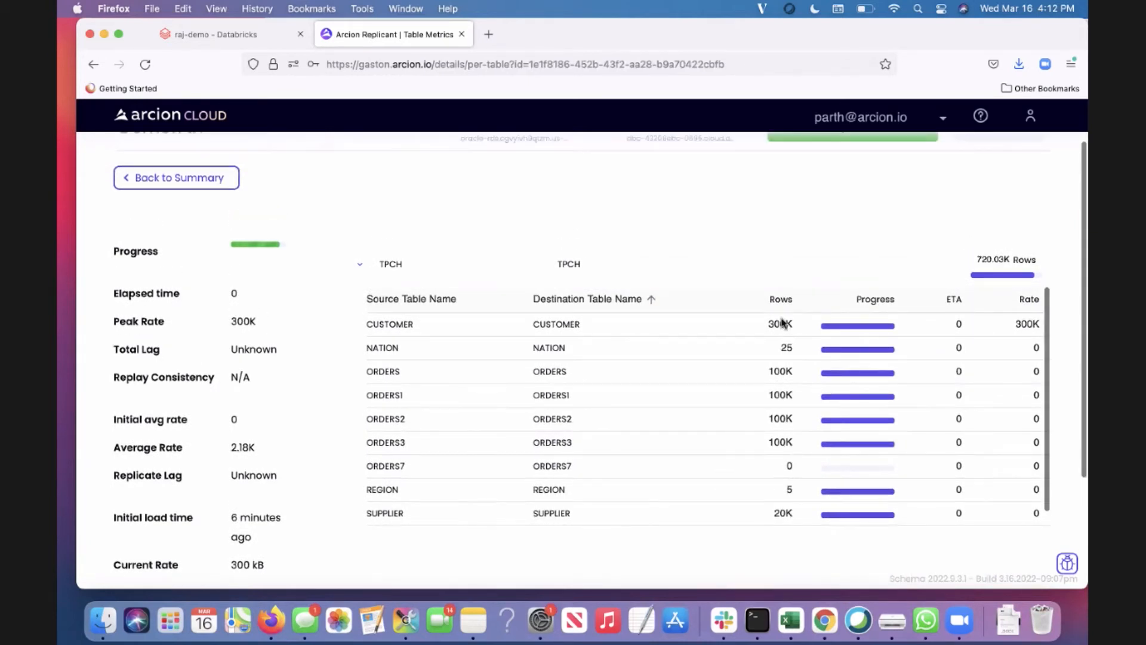
pyautogui.scroll(-1, 848, 390)
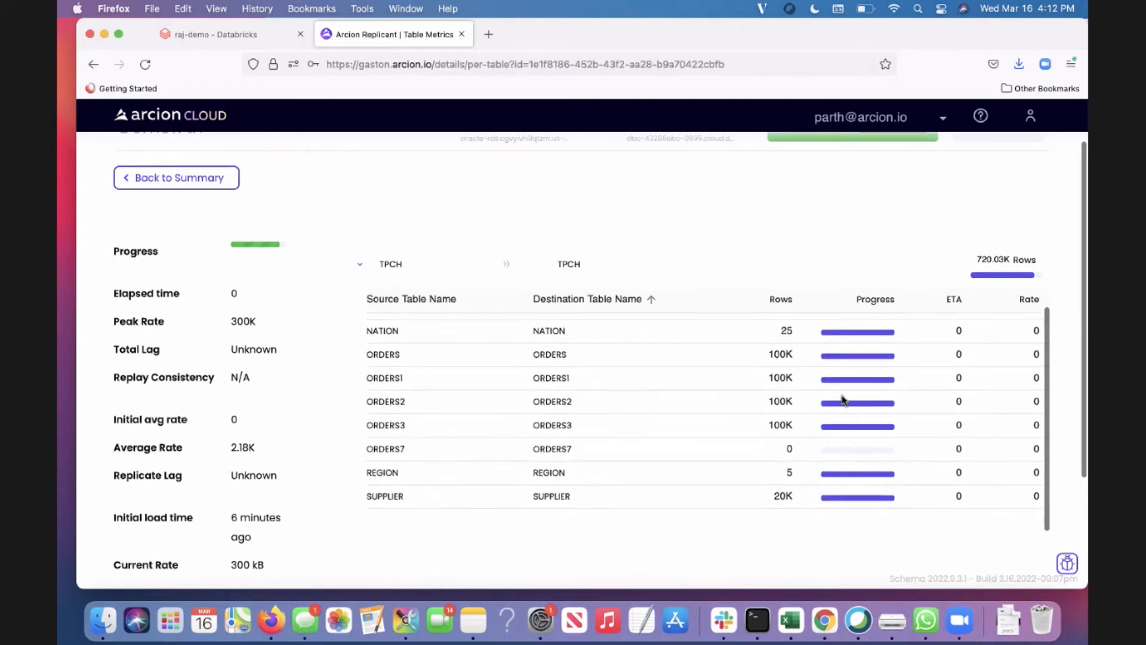
pyautogui.scroll(1, 844, 396)
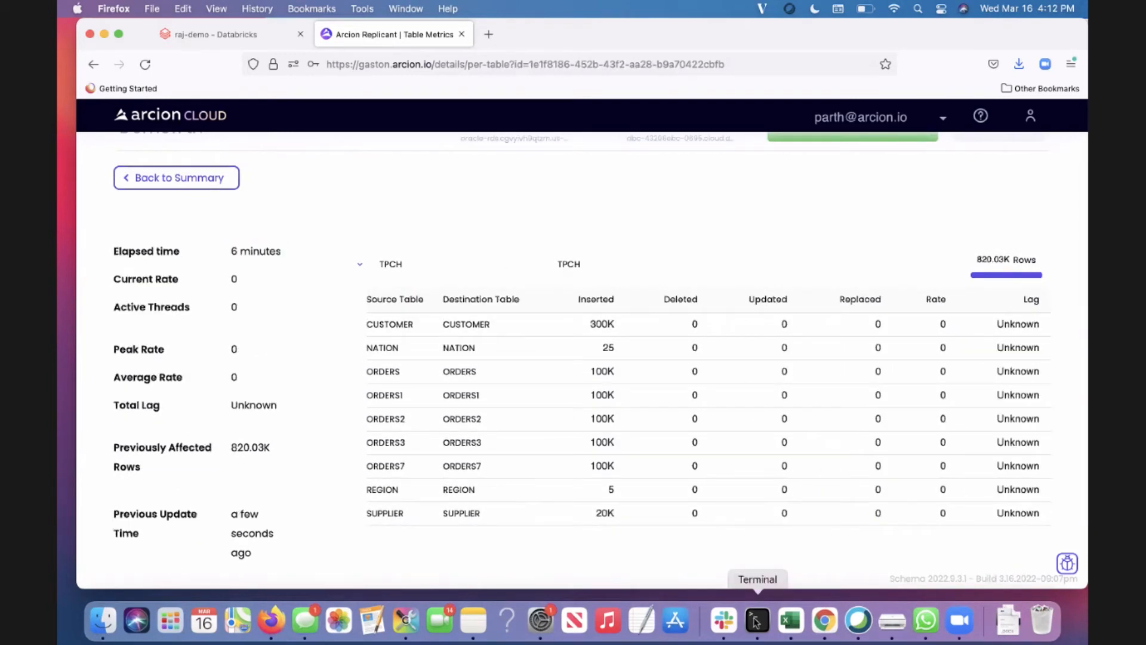
# Examine the real-time table metrics for inserted, deleted, updated and replaced rows, rate and lag of each TPCH table
pyautogui.scroll(1, 746, 494)
pyautogui.scroll(-2, 746, 494)
pyautogui.scroll(1, 746, 494)
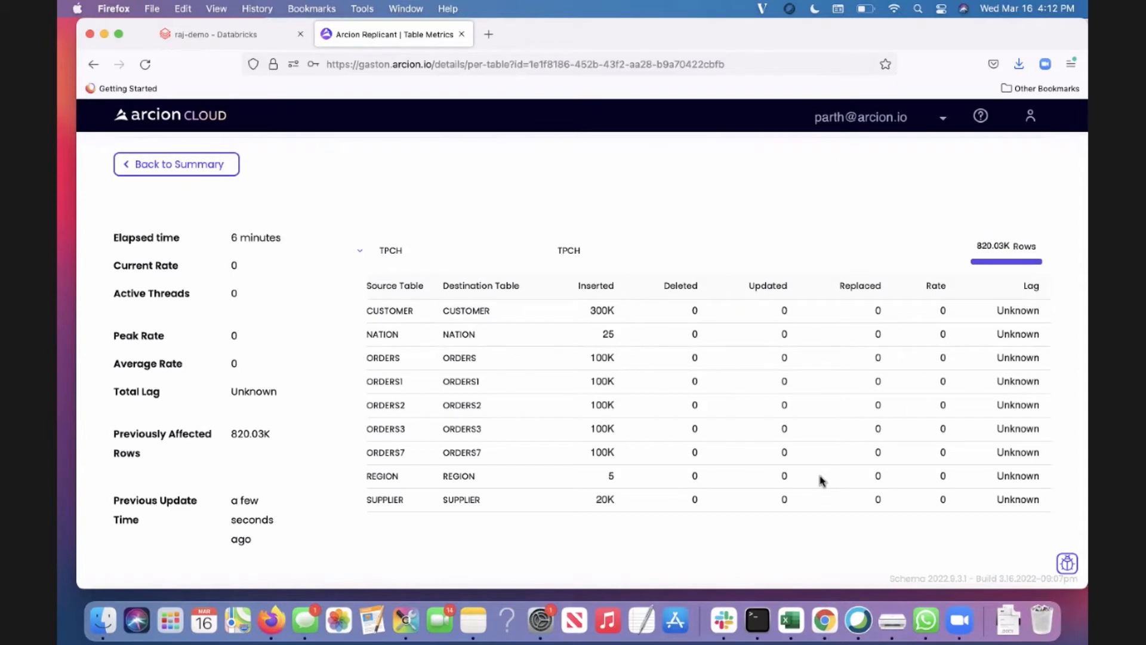
pyautogui.scroll(2, 685, 421)
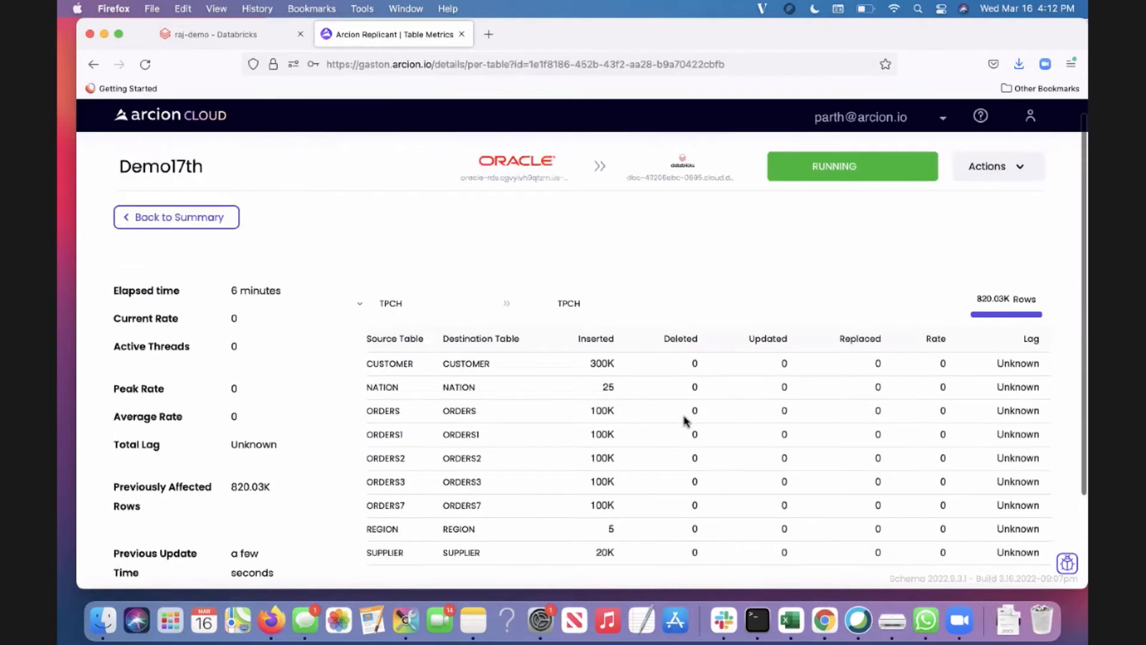
pyautogui.scroll(-3, 685, 420)
pyautogui.scroll(1, 685, 421)
pyautogui.scroll(-1, 686, 421)
pyautogui.scroll(3, 685, 420)
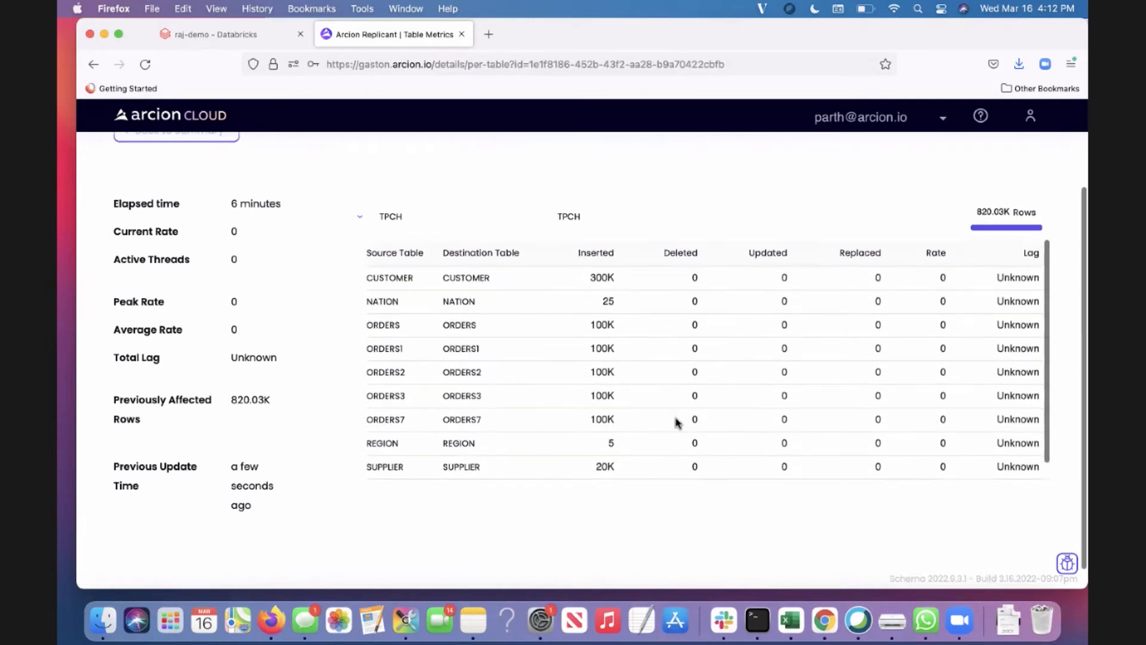
# Return to the Demo17th summary and highlight the current replication phase name
pyautogui.click(178, 235)
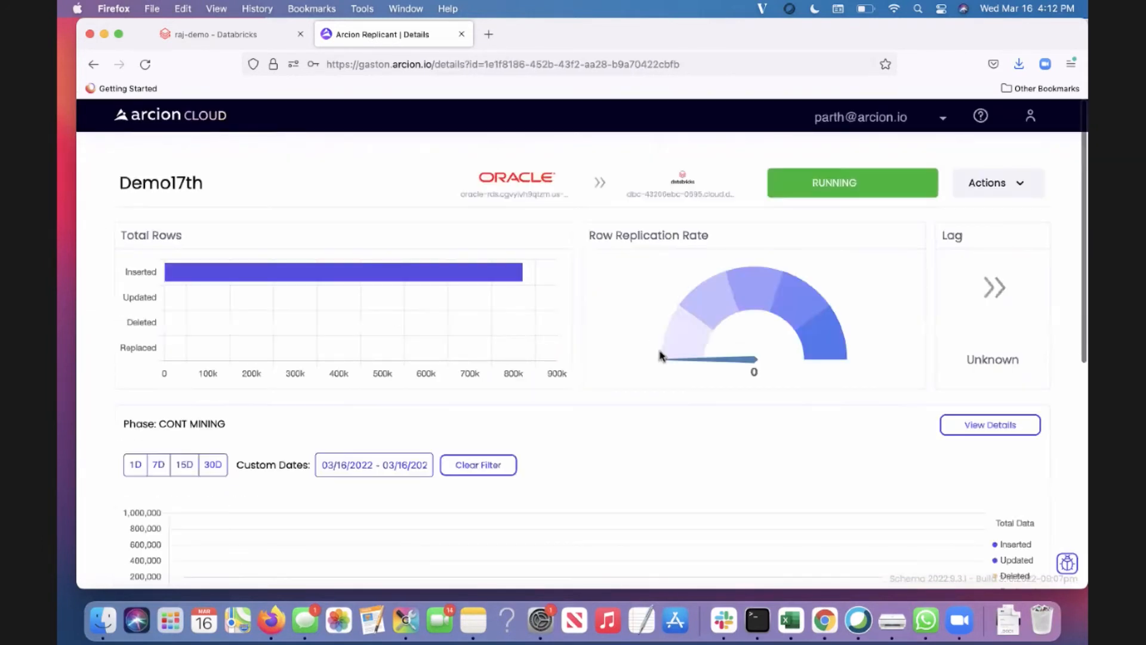
pyautogui.moveTo(158, 421); pyautogui.dragTo(233, 425)
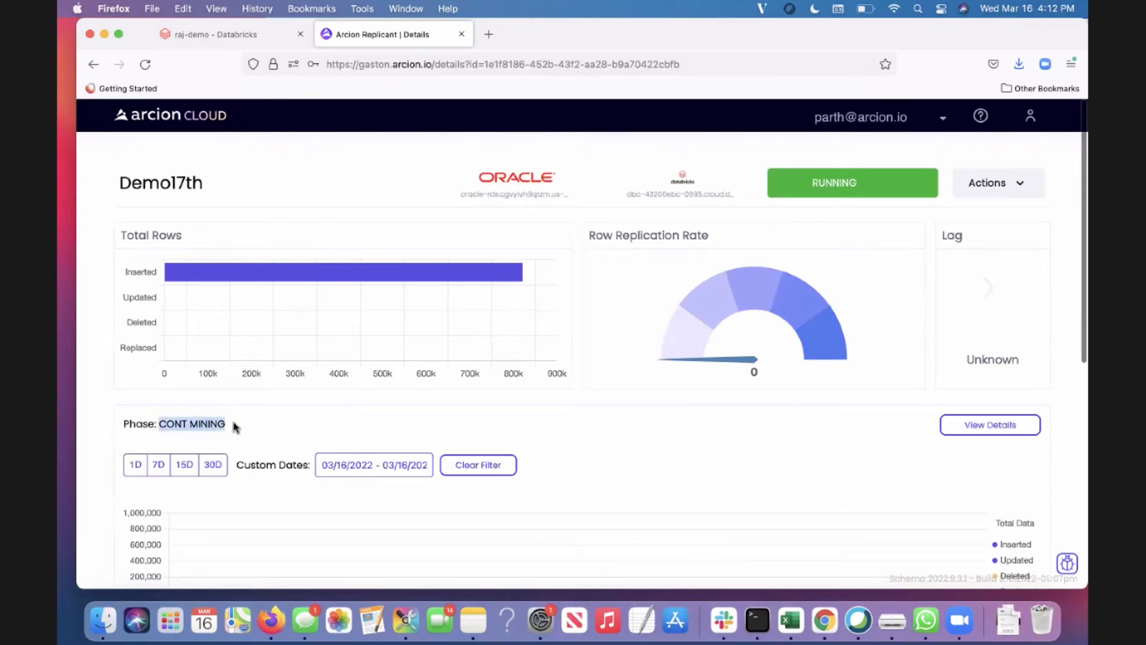
pyautogui.click(232, 424)
# Switch to the Terminal's SQL session and locate the earlier update statement on the orders4 table
pyautogui.click(758, 621)
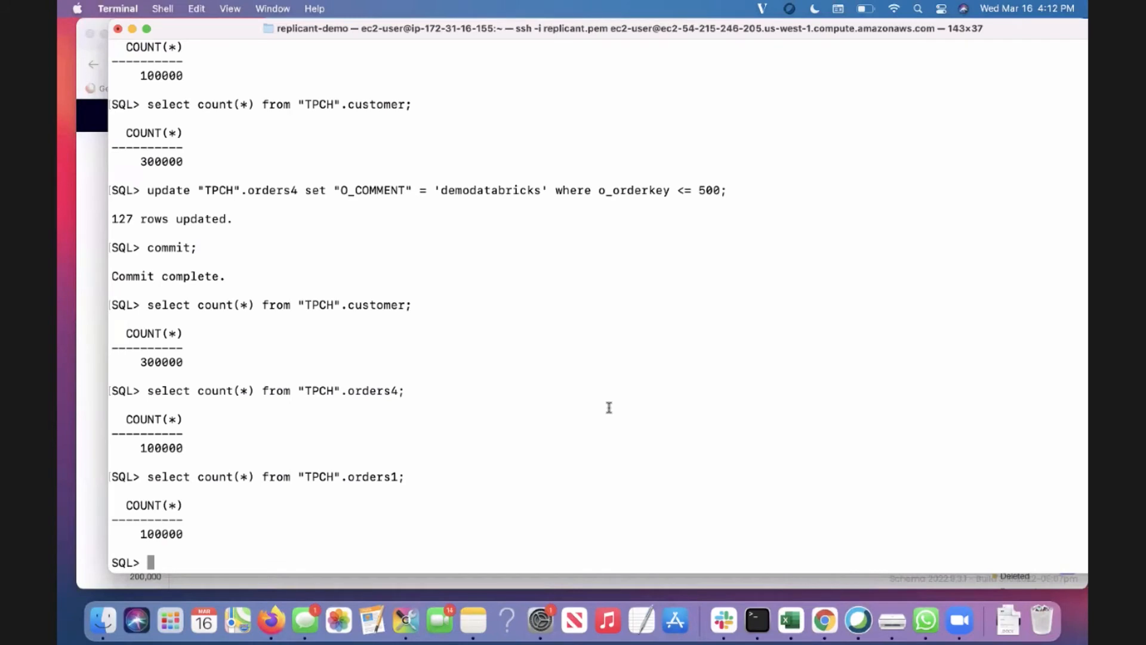
pyautogui.scroll(3, 608, 407)
pyautogui.scroll(-3, 609, 407)
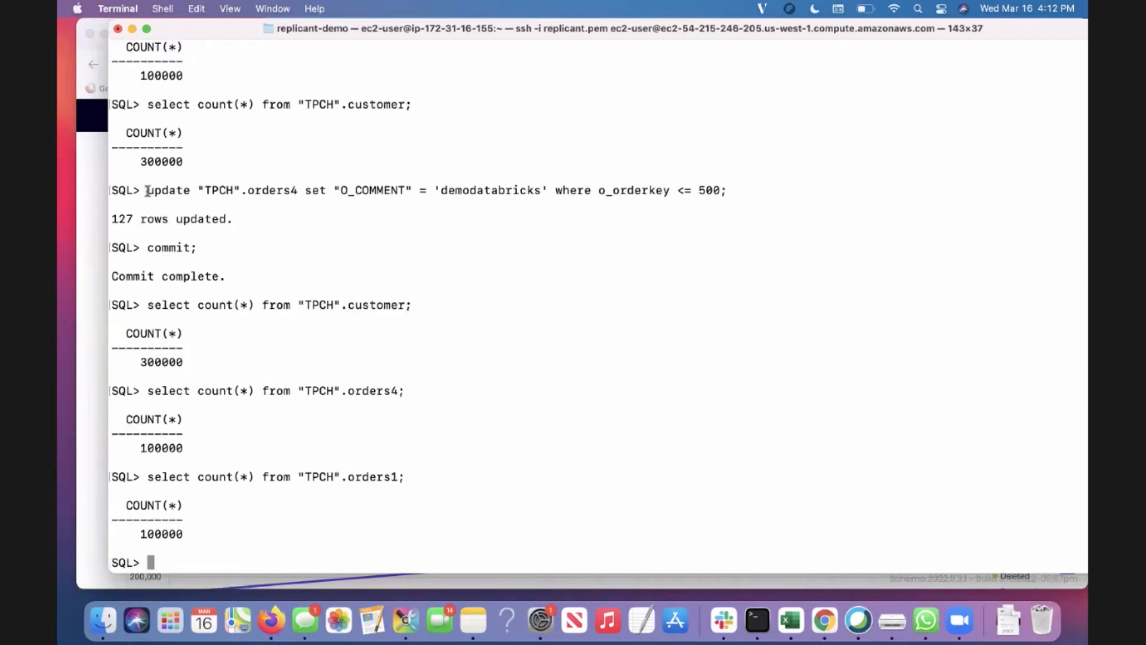
pyautogui.moveTo(147, 191); pyautogui.dragTo(293, 187)
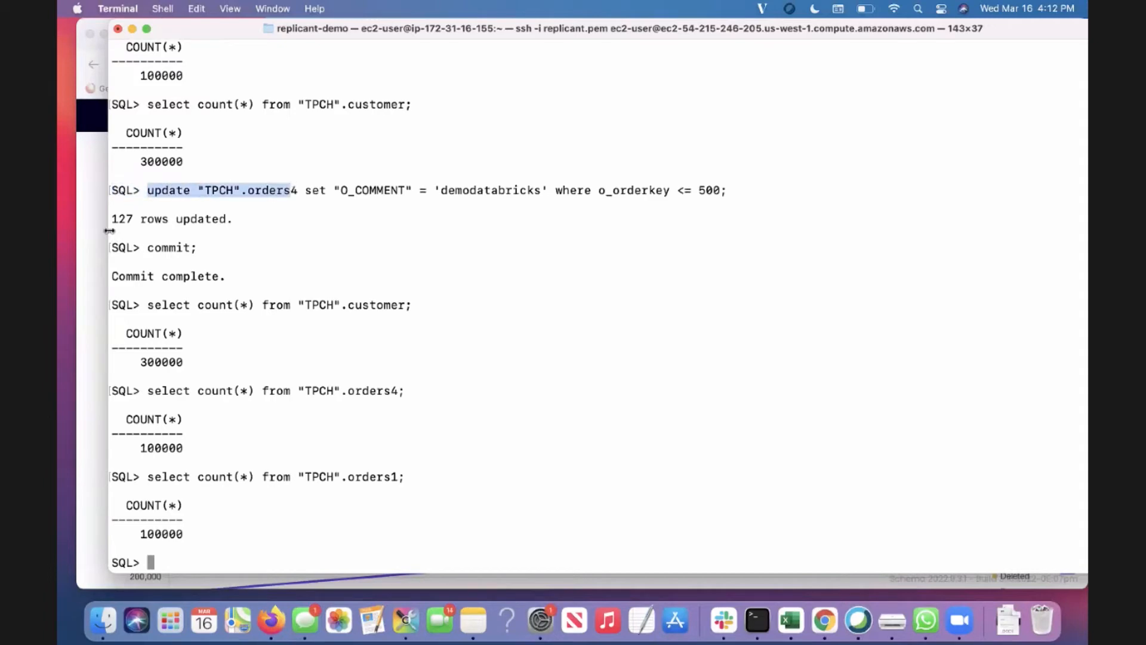
# Go back to Arcion Cloud, open the CONT MINING phase's detailed view and highlight the ORDERS2 destination table
pyautogui.click(91, 179)
pyautogui.scroll(-5, 529, 353)
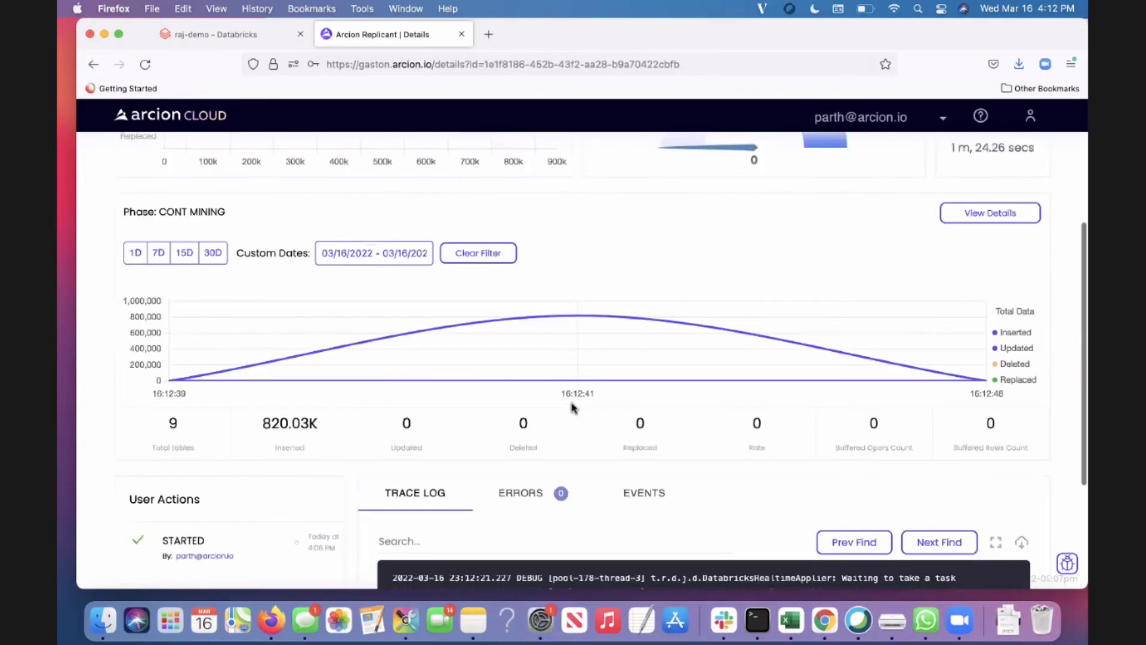
pyautogui.scroll(5, 572, 407)
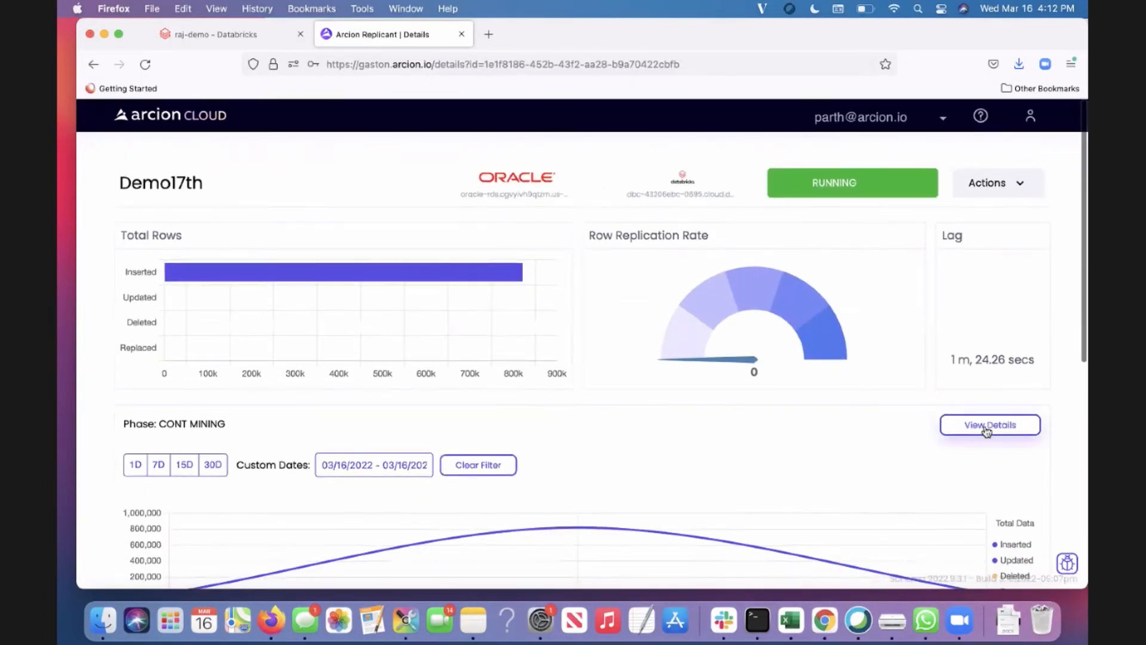
pyautogui.click(986, 429)
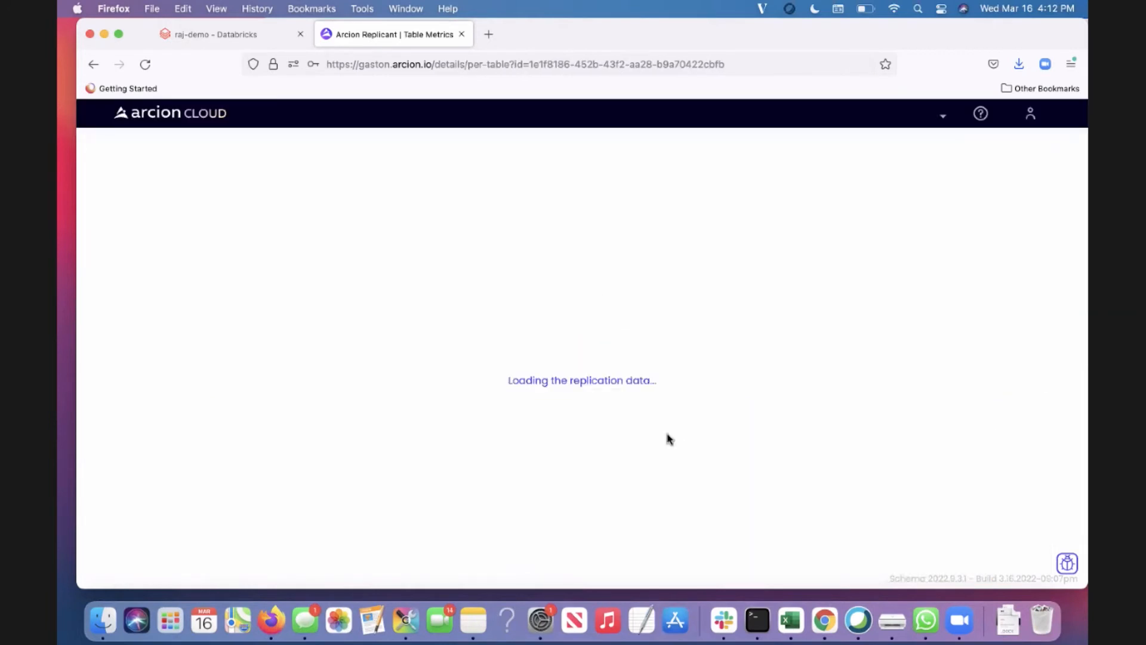
pyautogui.scroll(-1, 597, 445)
pyautogui.moveTo(482, 457); pyautogui.dragTo(453, 454)
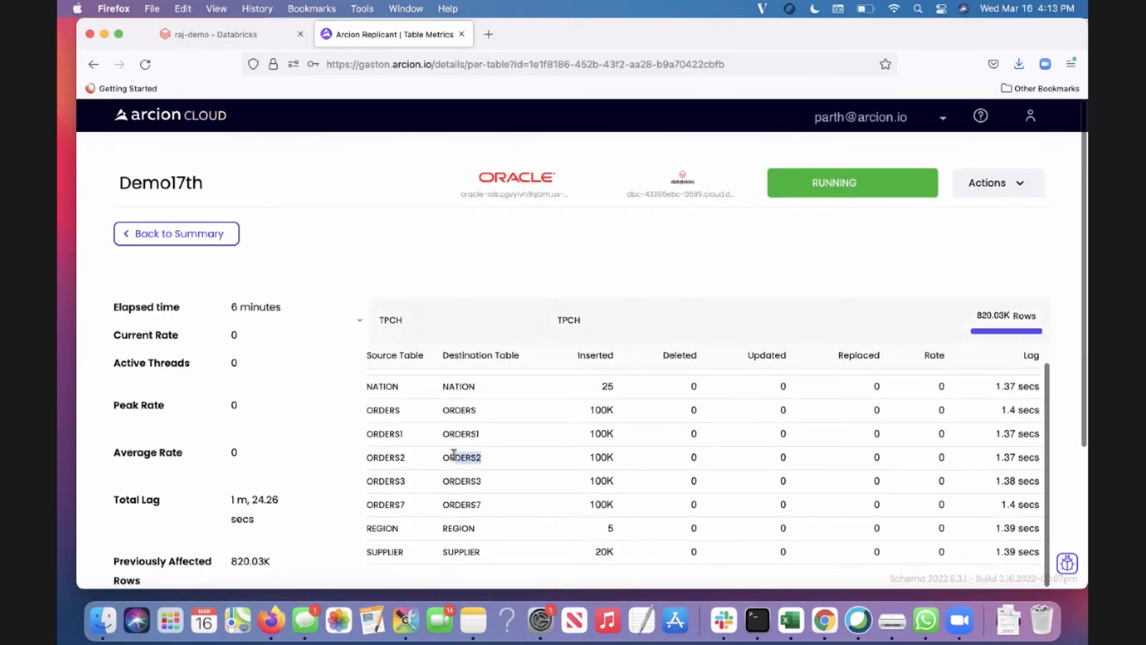
# In the Terminal's SQL session, update "TPCH".orders2, setting "O_COMMENT" to 'test' where o_orderkey <= 500
pyautogui.click(758, 622)
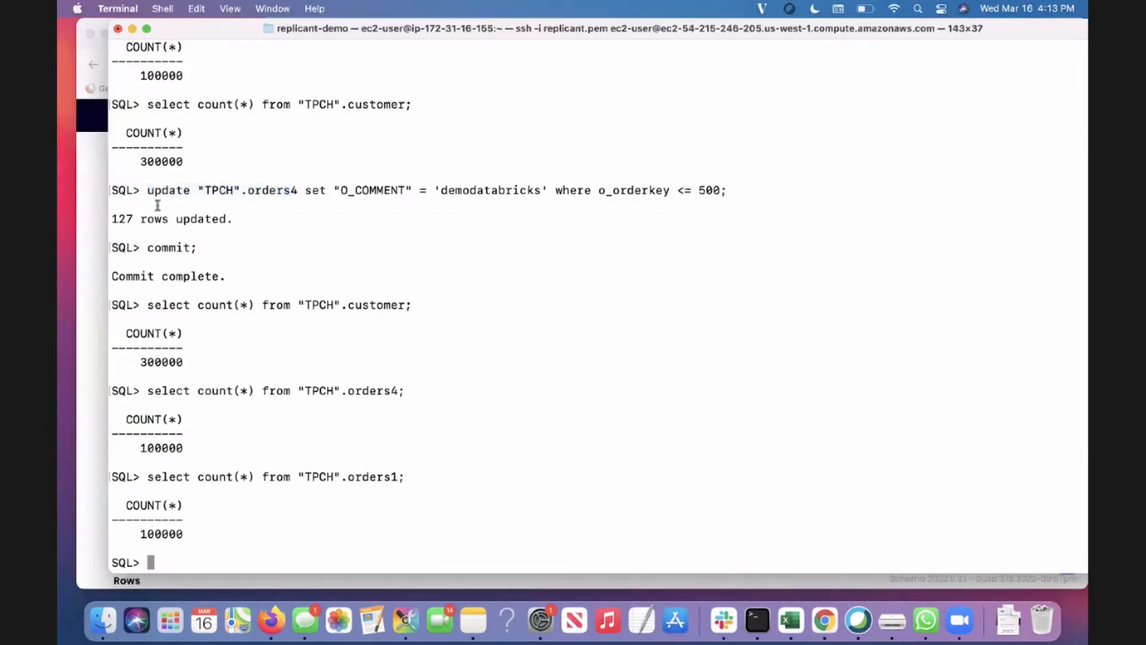
pyautogui.moveTo(150, 191); pyautogui.dragTo(439, 190)
pyautogui.press('super+c')
pyautogui.press('super+v')
pyautogui.write('2')
pyautogui.press('super+c')
pyautogui.press('super+v')
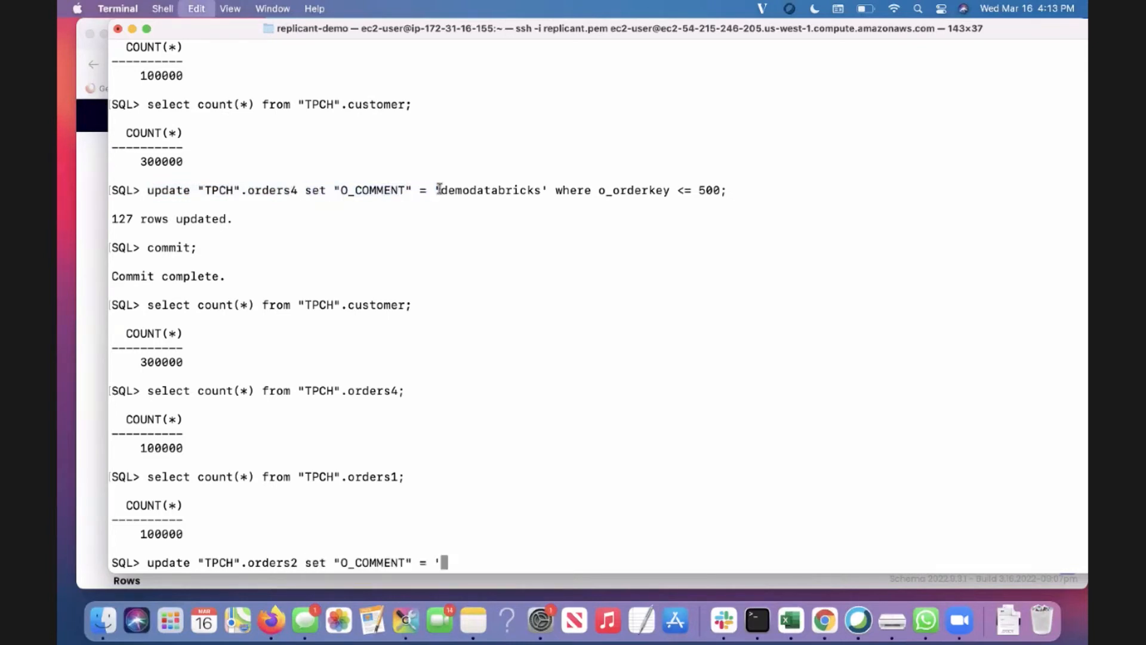
pyautogui.write("test'")
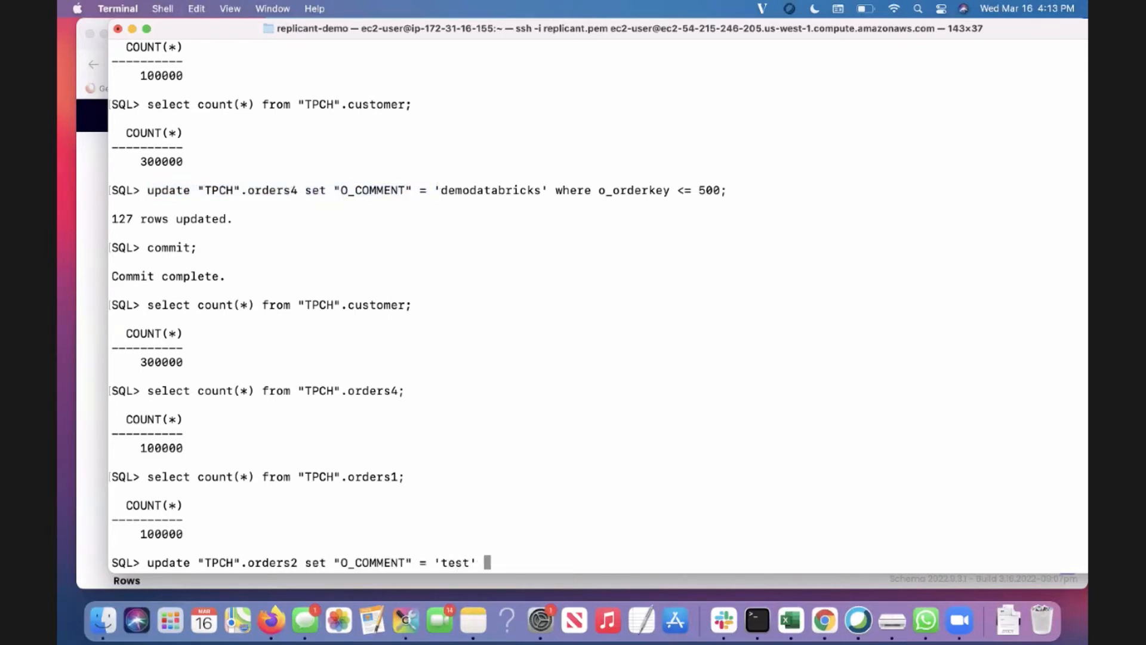
pyautogui.moveTo(555, 190); pyautogui.dragTo(733, 190)
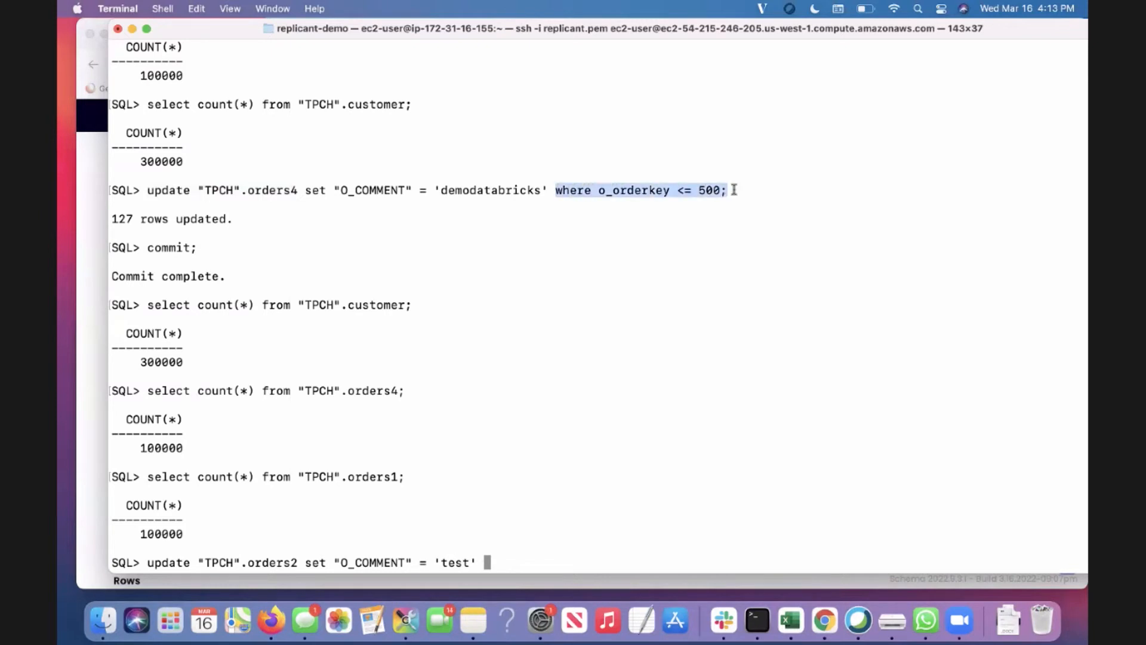
pyautogui.press('super+c')
pyautogui.press('super+v')
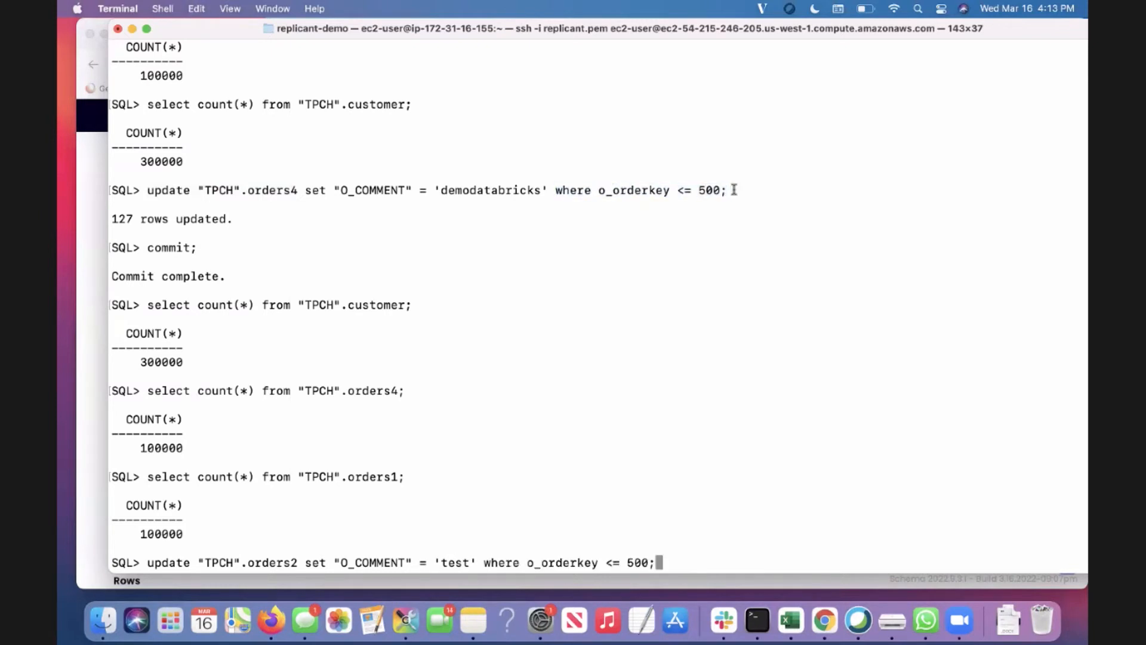
pyautogui.press('Return')
# Commit the orders2 update and highlight the line reporting its updated rows
pyautogui.write('commit;')
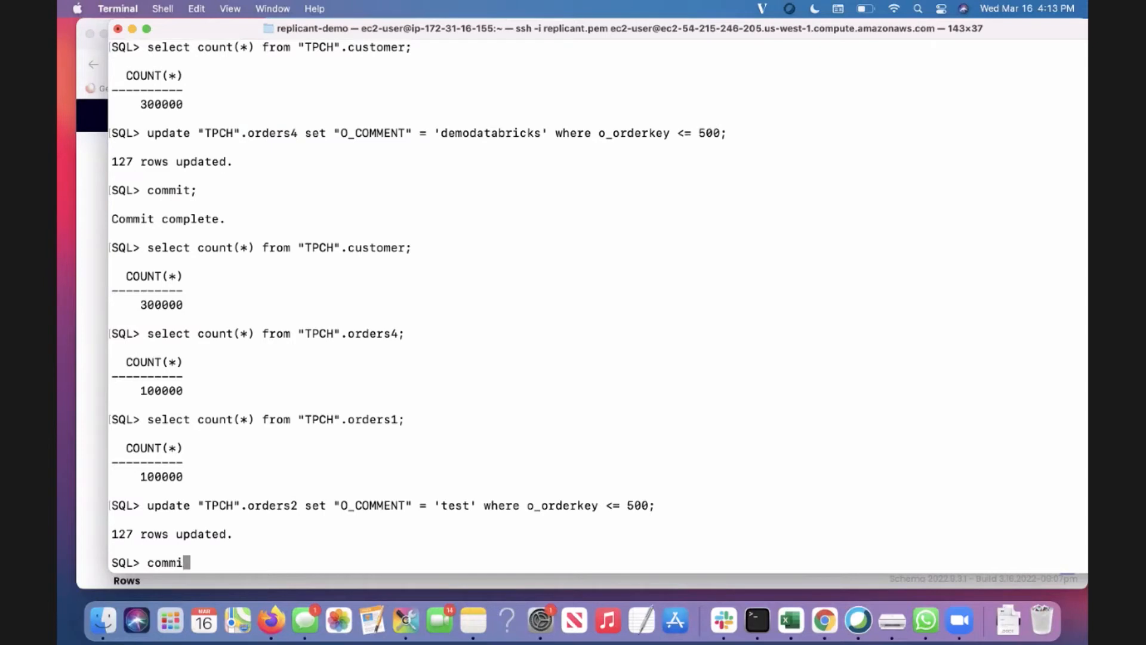
pyautogui.press('Return')
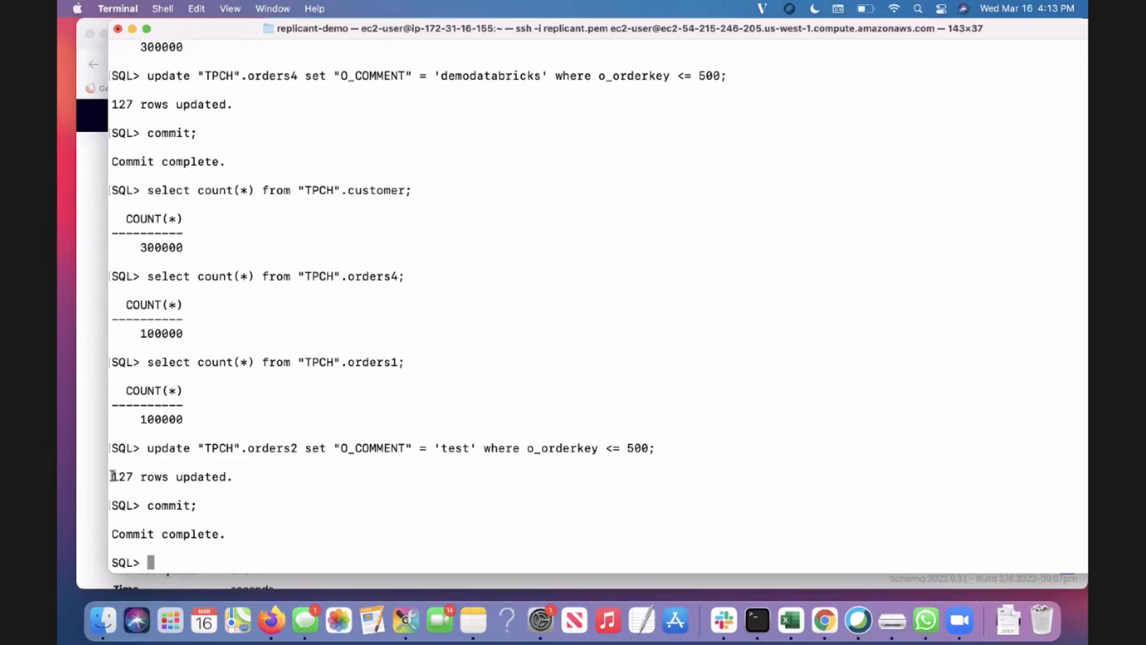
pyautogui.moveTo(112, 475); pyautogui.dragTo(239, 477)
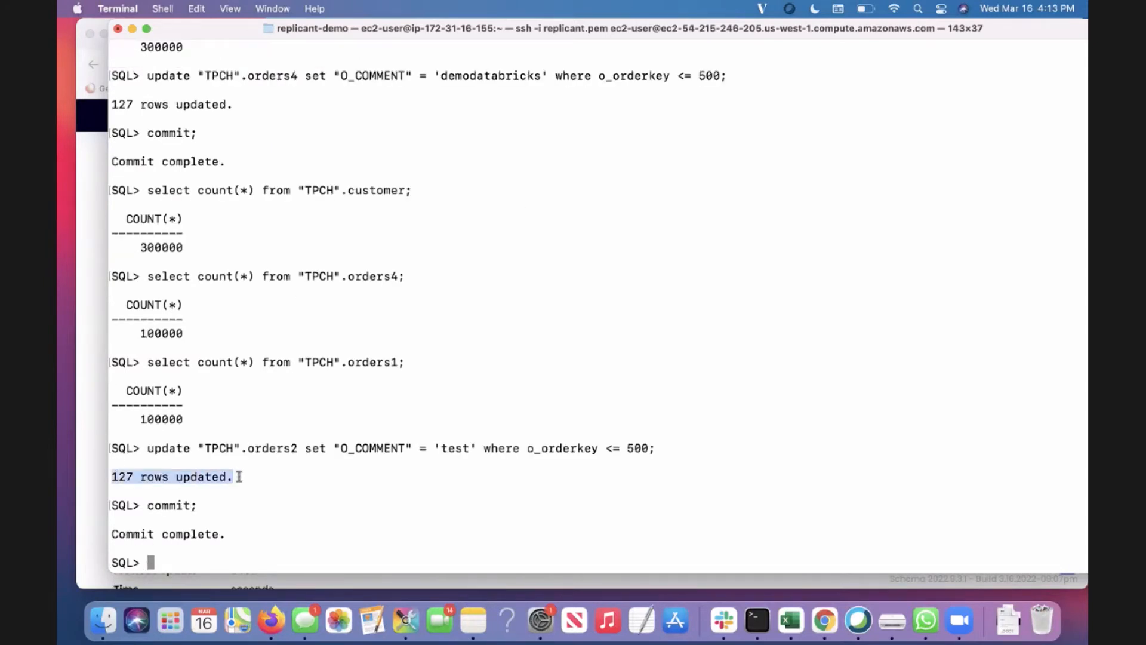
pyautogui.click(367, 482)
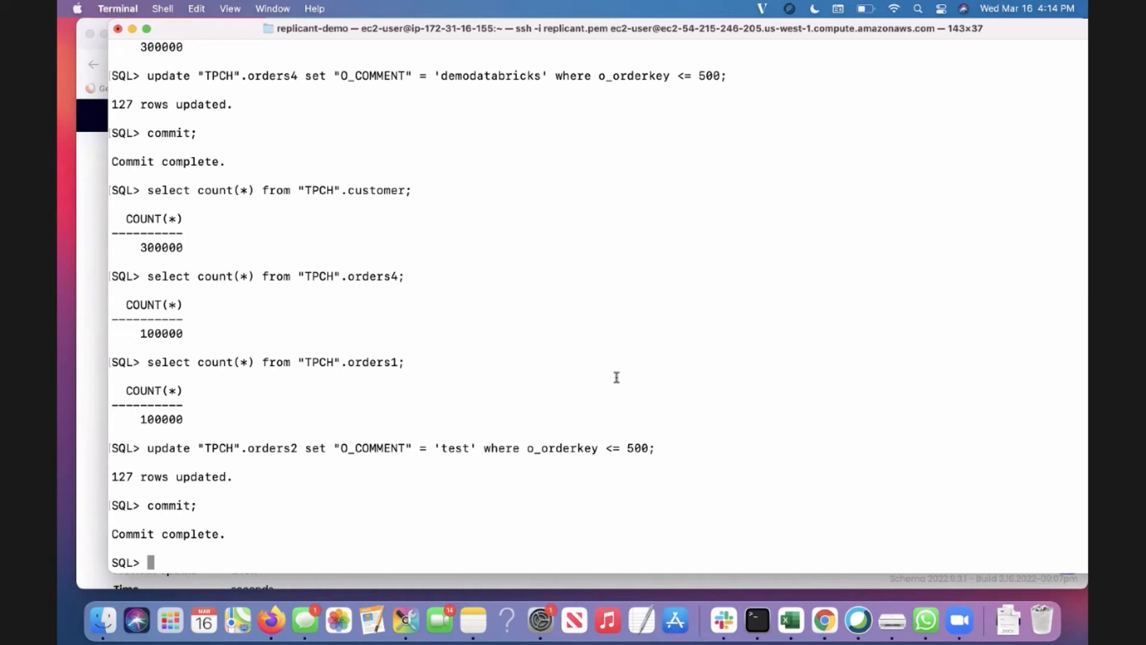
# Return to the Demo17th summary in Arcion Cloud and examine the row totals, buffered operations and trace log
pyautogui.click(92, 262)
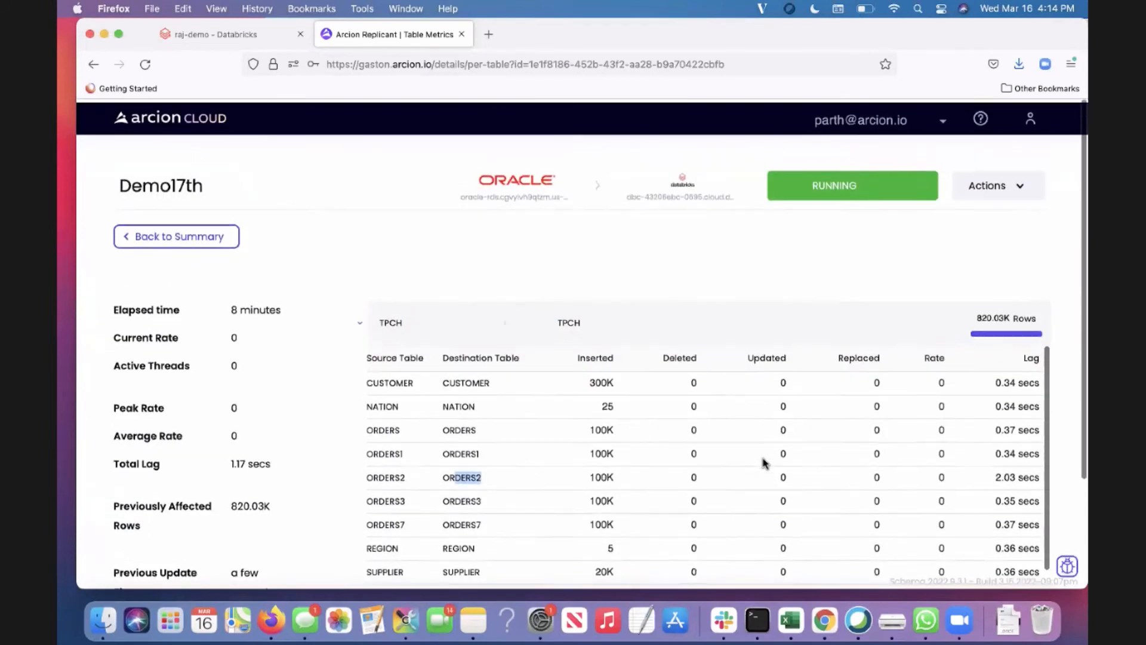
pyautogui.click(199, 236)
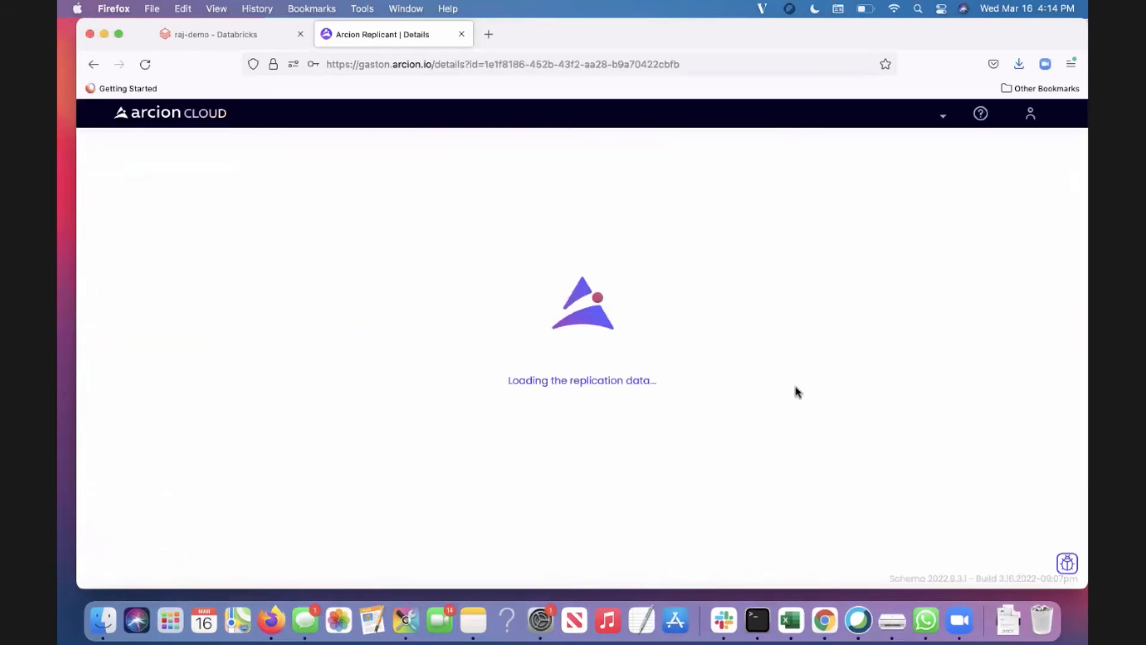
pyautogui.scroll(-3, 778, 464)
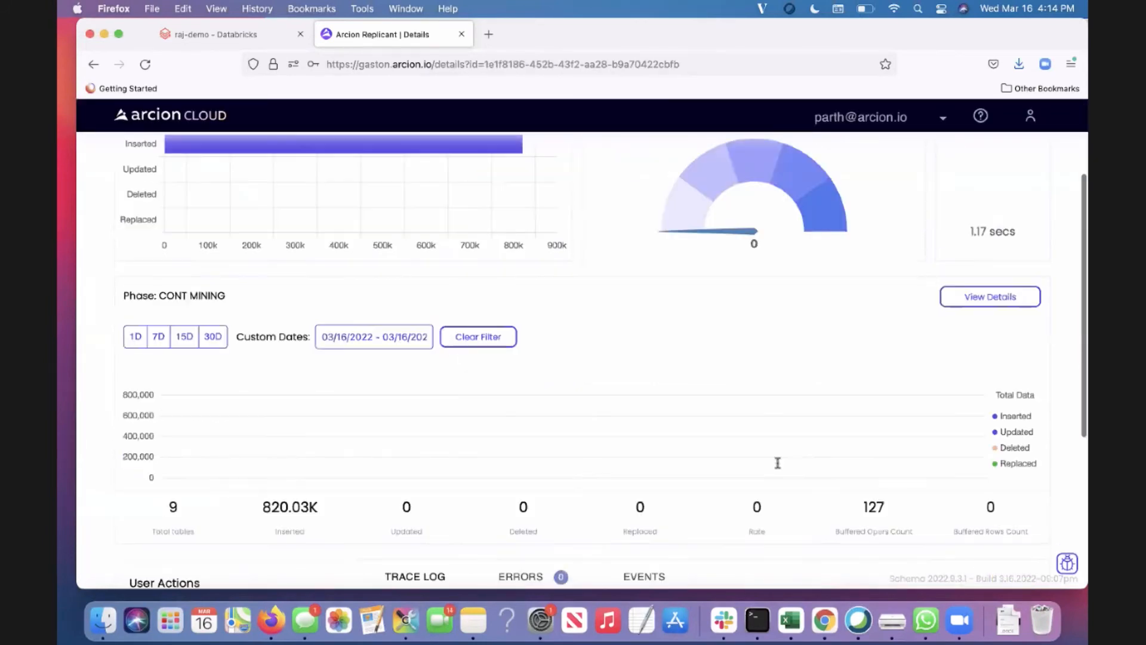
pyautogui.scroll(-6, 777, 463)
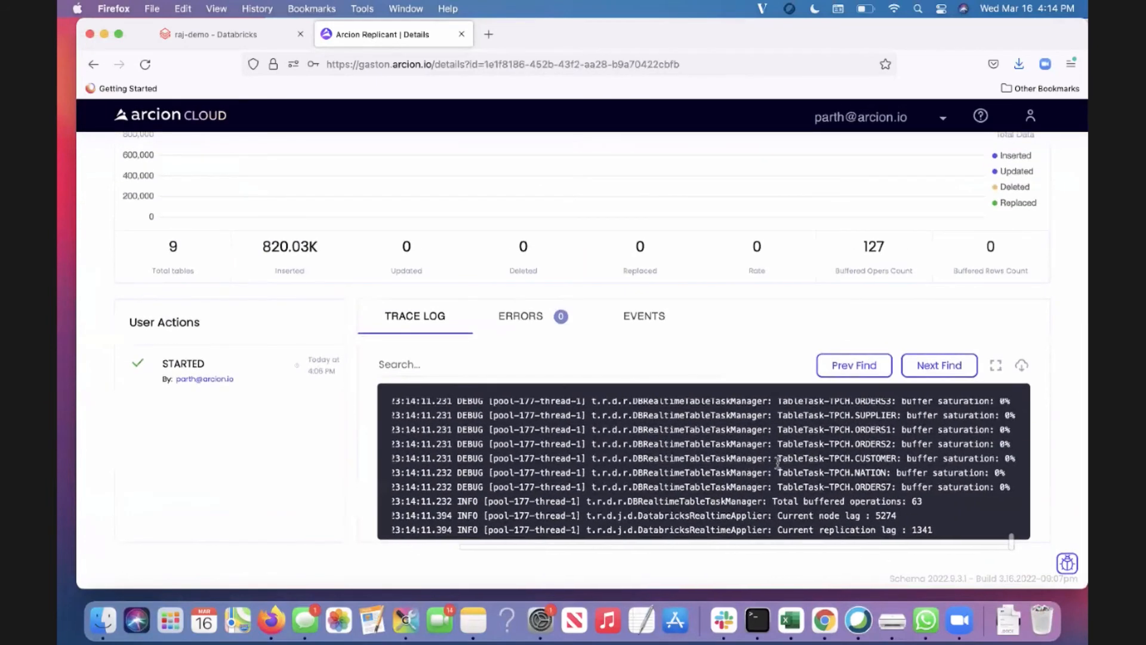
pyautogui.hscroll(-1, 778, 463)
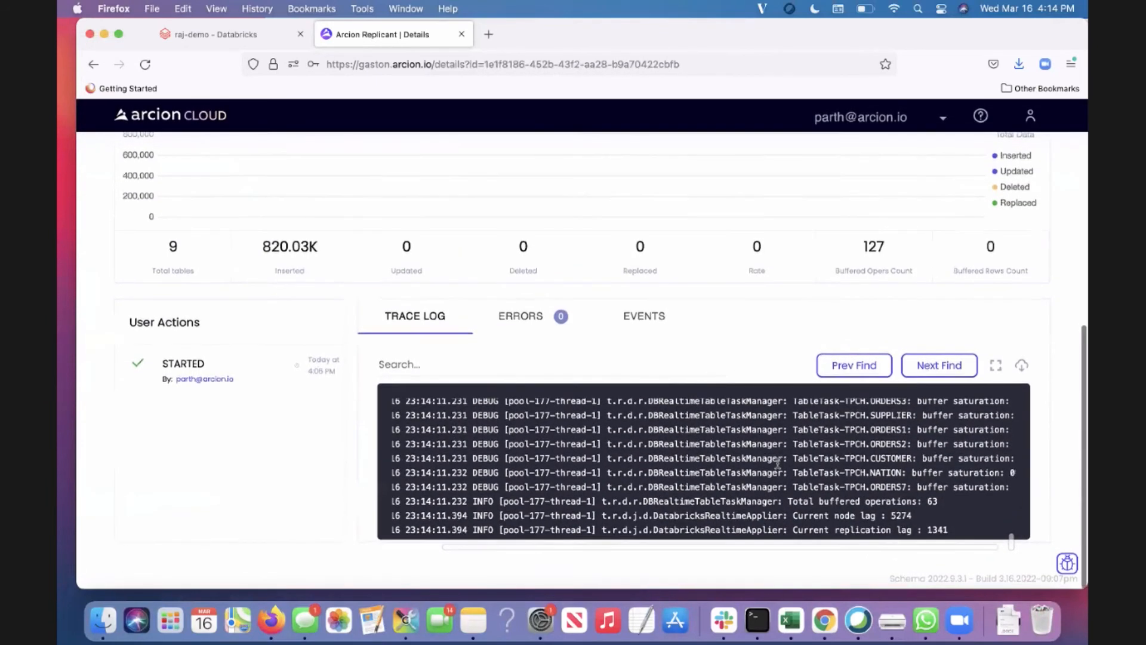
pyautogui.scroll(9, 716, 351)
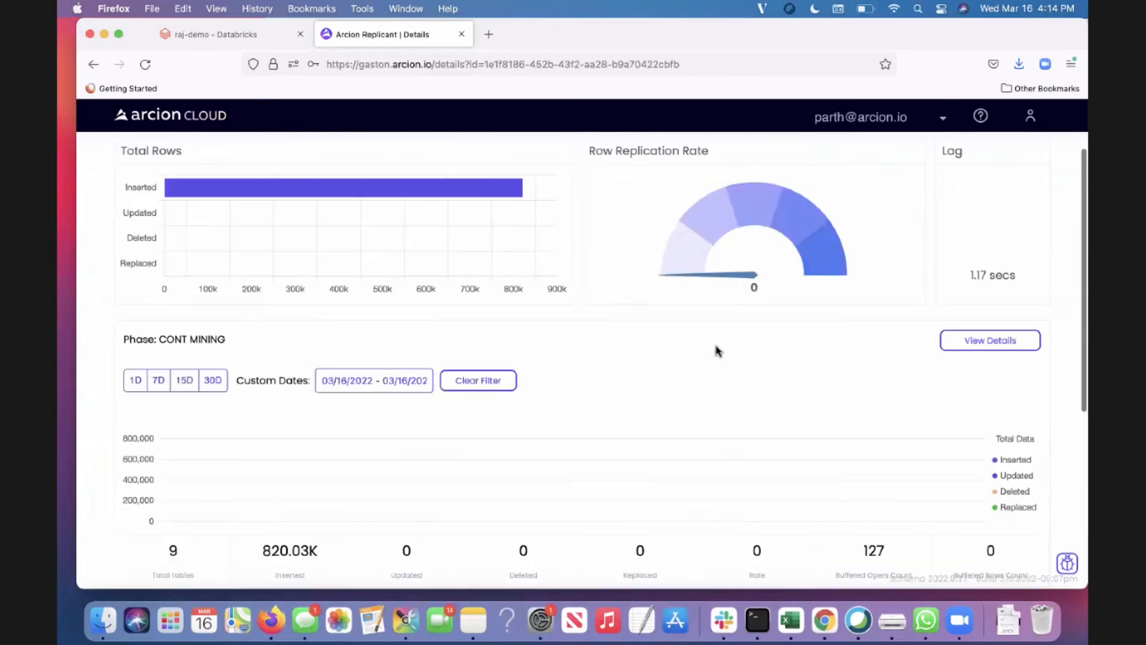
pyautogui.scroll(-2, 718, 350)
pyautogui.scroll(-1, 717, 351)
pyautogui.scroll(3, 710, 352)
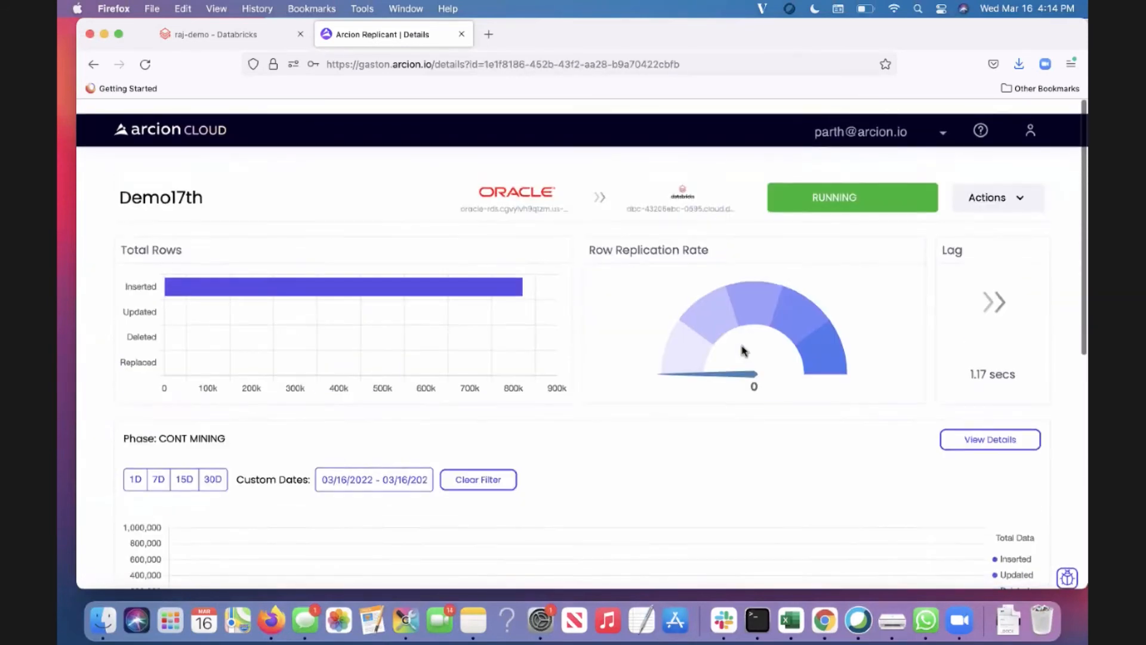
# Open the CONT MINING phase's detailed view and examine the ORDERS2 updates and lag among the TPCH table metrics
pyautogui.click(1000, 426)
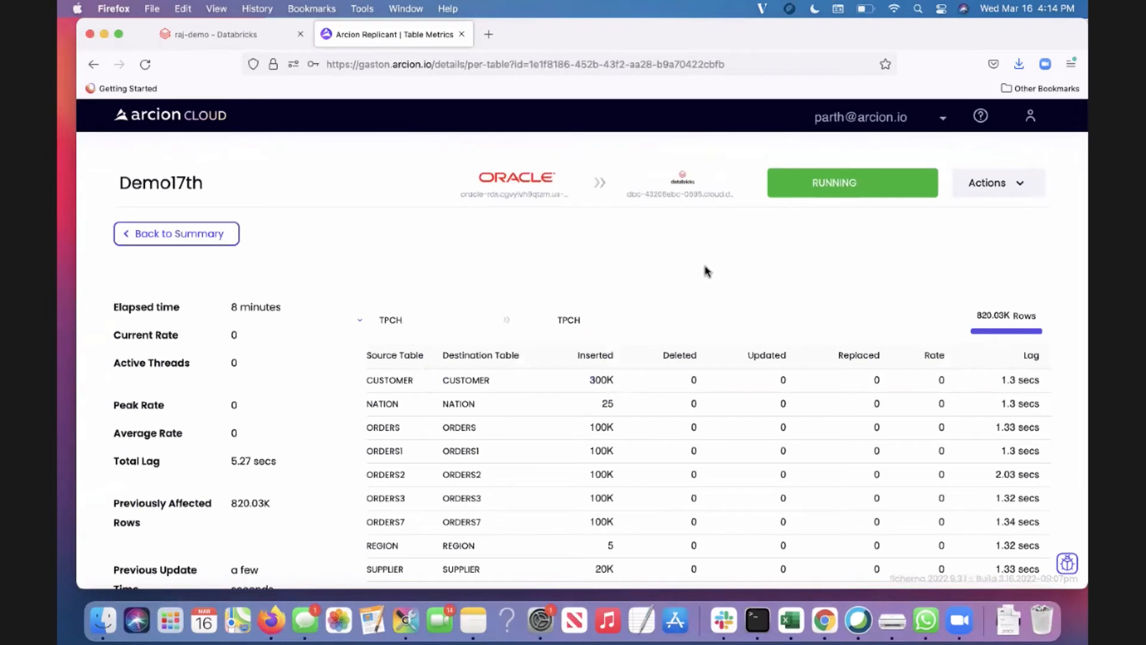
pyautogui.scroll(-1, 755, 418)
pyautogui.scroll(1, 762, 435)
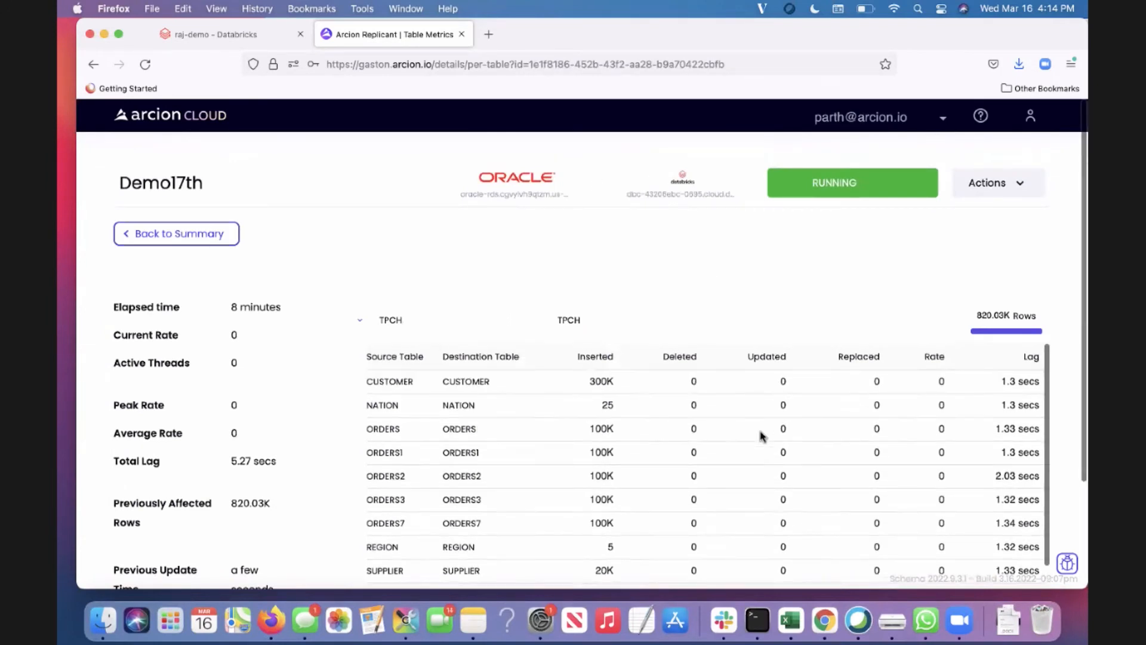
pyautogui.scroll(-1, 735, 290)
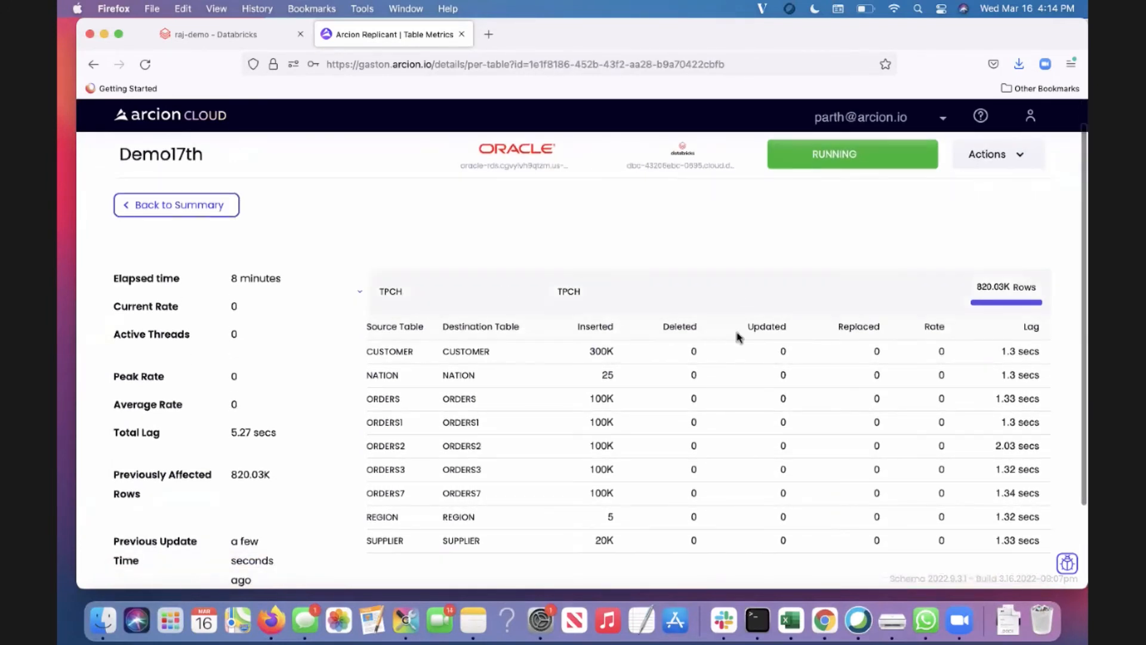
pyautogui.scroll(1, 738, 338)
pyautogui.scroll(-1, 740, 366)
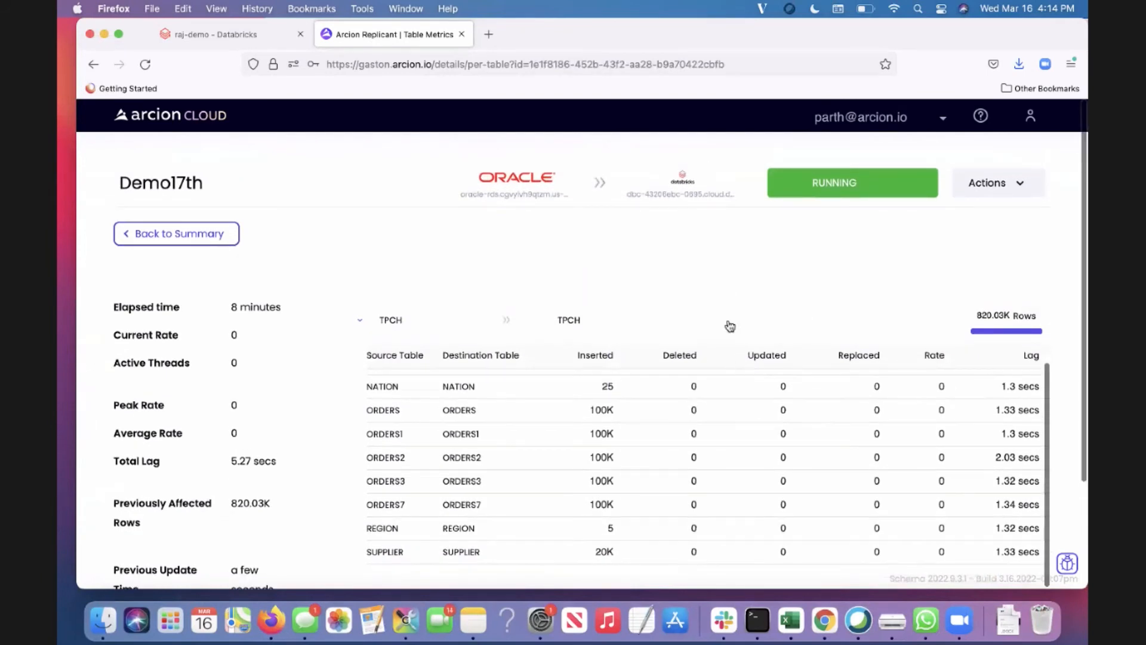
pyautogui.scroll(-1, 728, 288)
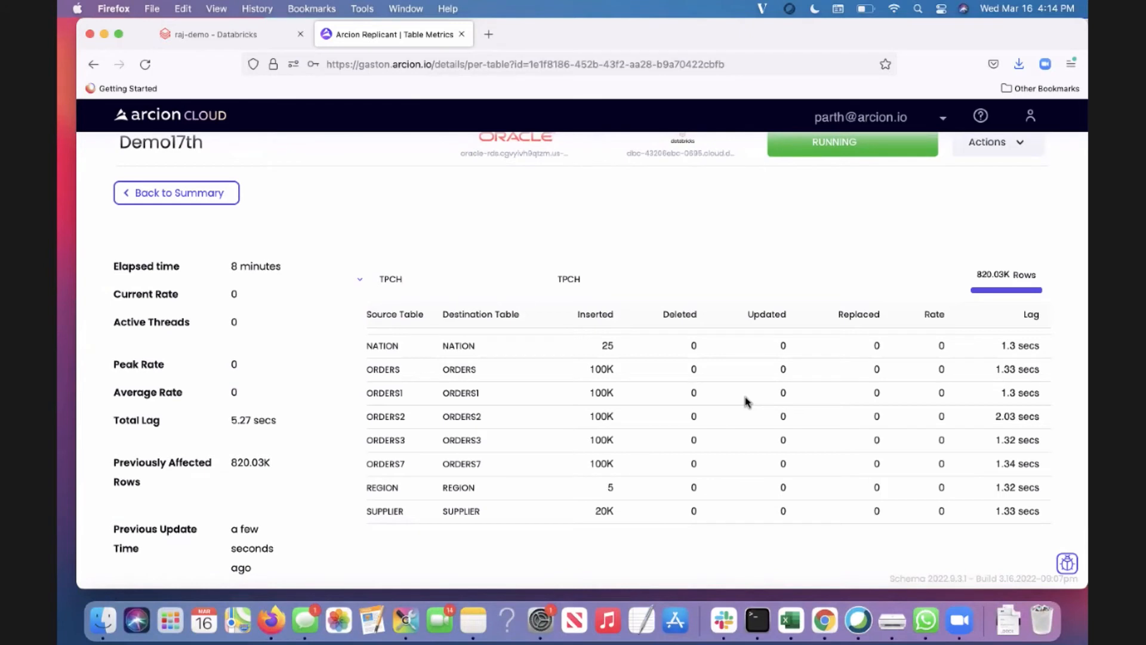
pyautogui.scroll(1, 779, 422)
pyautogui.scroll(-1, 783, 425)
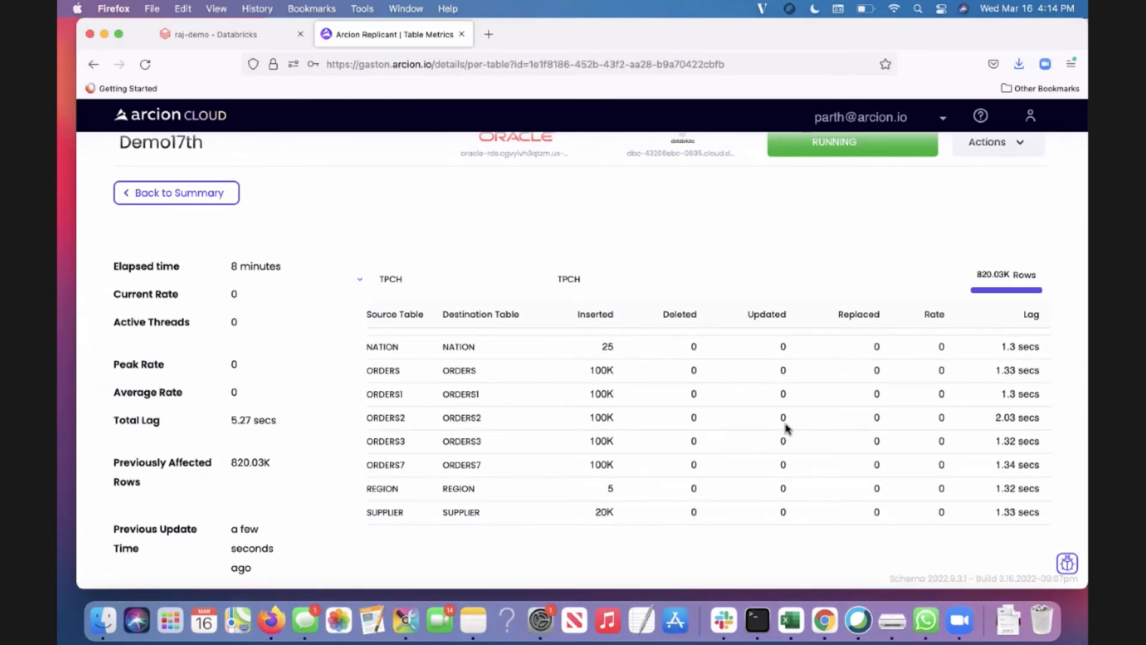
pyautogui.scroll(1, 785, 428)
pyautogui.scroll(2, 785, 425)
pyautogui.scroll(-1, 786, 425)
pyautogui.scroll(-2, 775, 284)
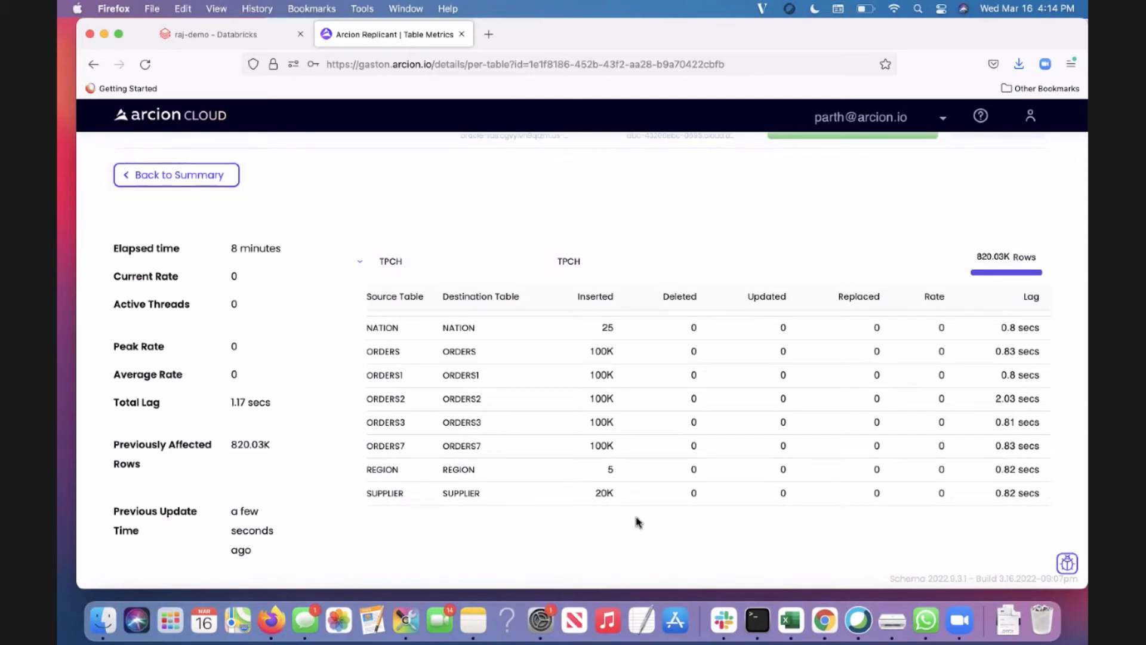
pyautogui.scroll(1, 631, 514)
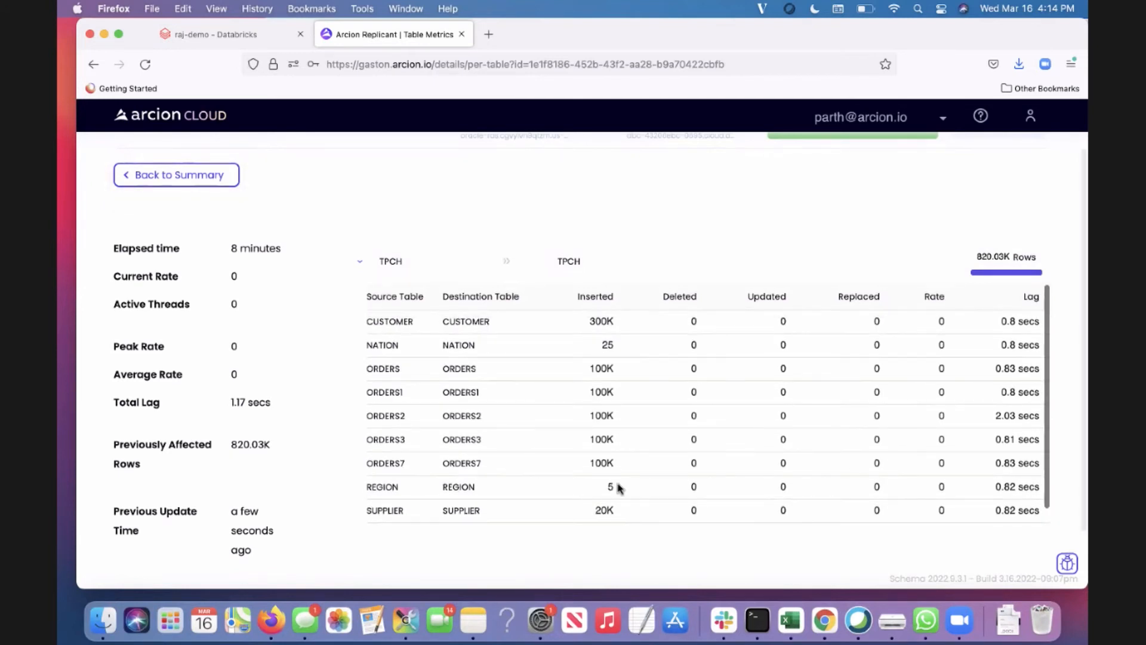
pyautogui.scroll(-1, 501, 519)
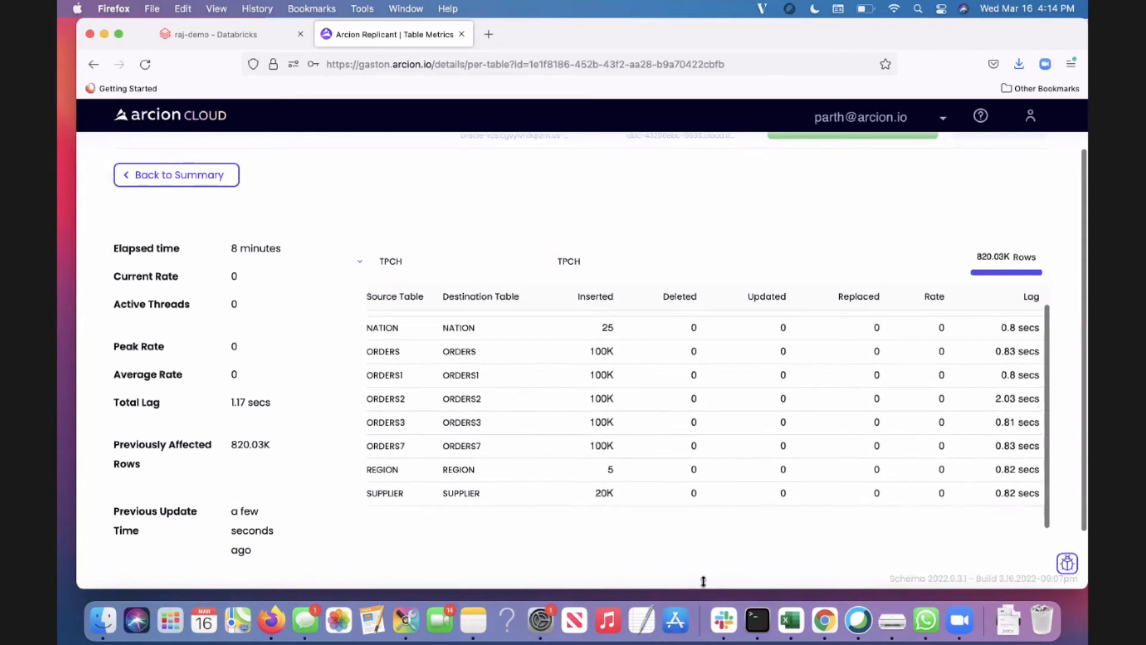
# Switch to the Terminal's SQL session and count the rows of the source table "TPCH".orders6
pyautogui.click(757, 622)
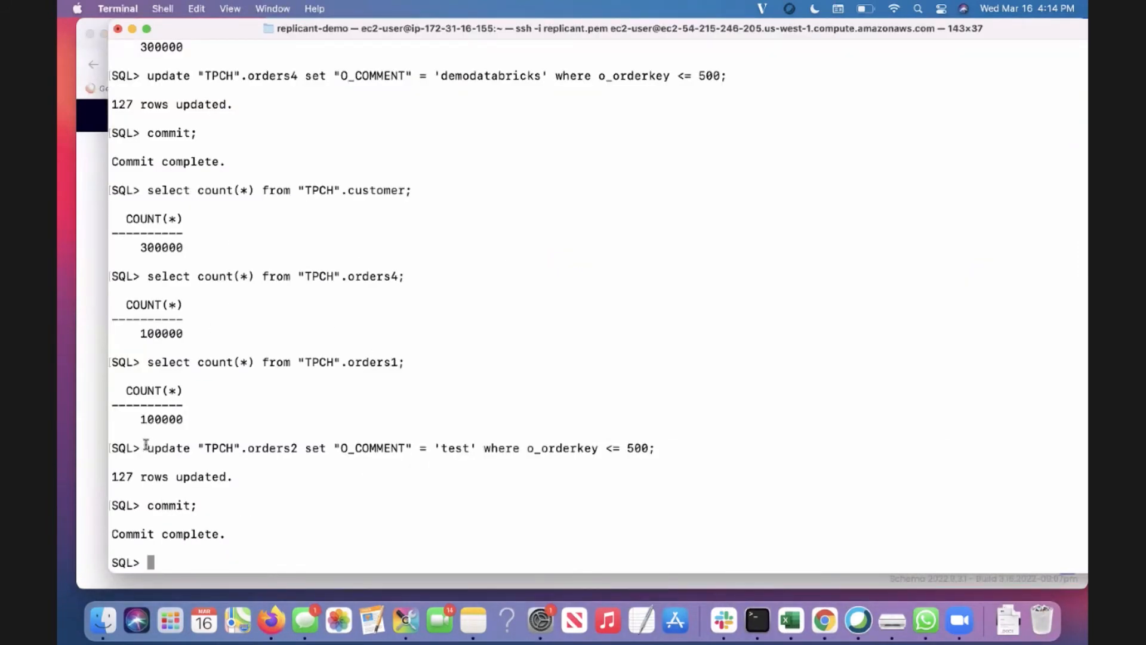
pyautogui.moveTo(157, 361); pyautogui.dragTo(392, 362)
pyautogui.press('super+c')
pyautogui.press('super+v')
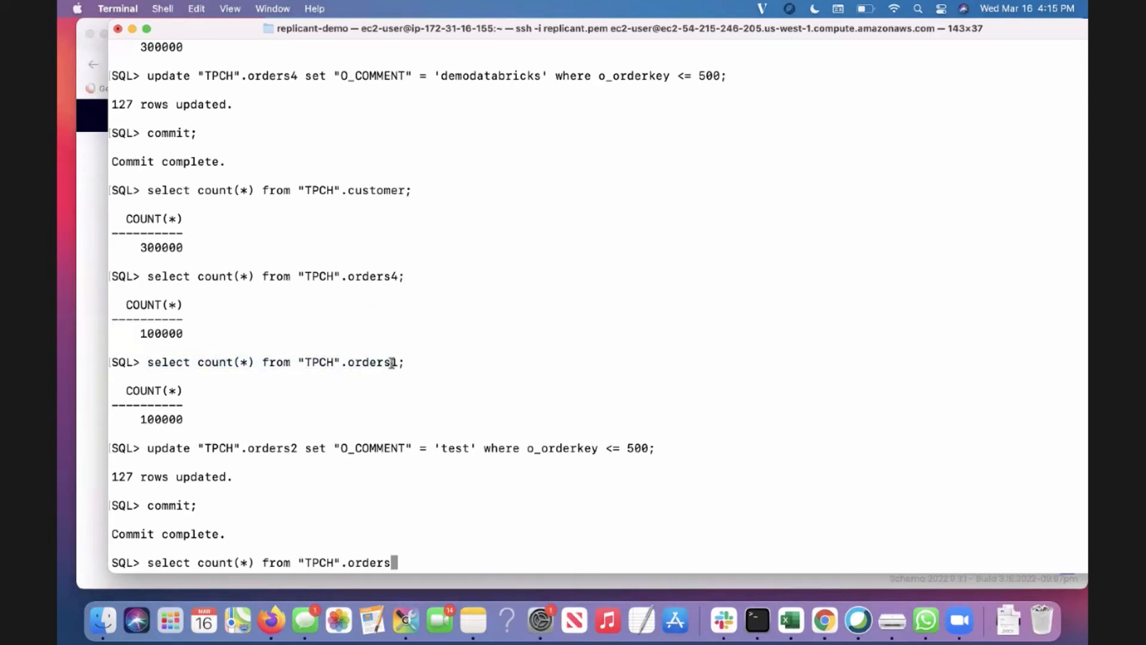
pyautogui.write('6;')
pyautogui.press('Return')
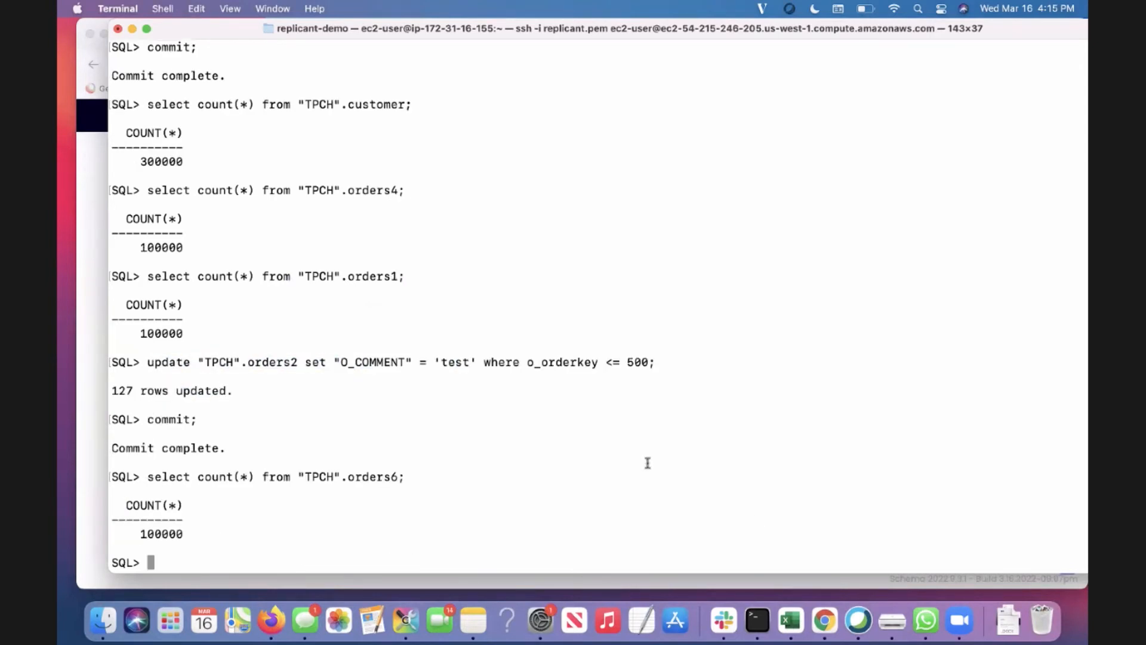
# Check the replicated table names in Arcion Cloud, then count the rows of "TPCH".orders7 in the Terminal
pyautogui.click(271, 620)
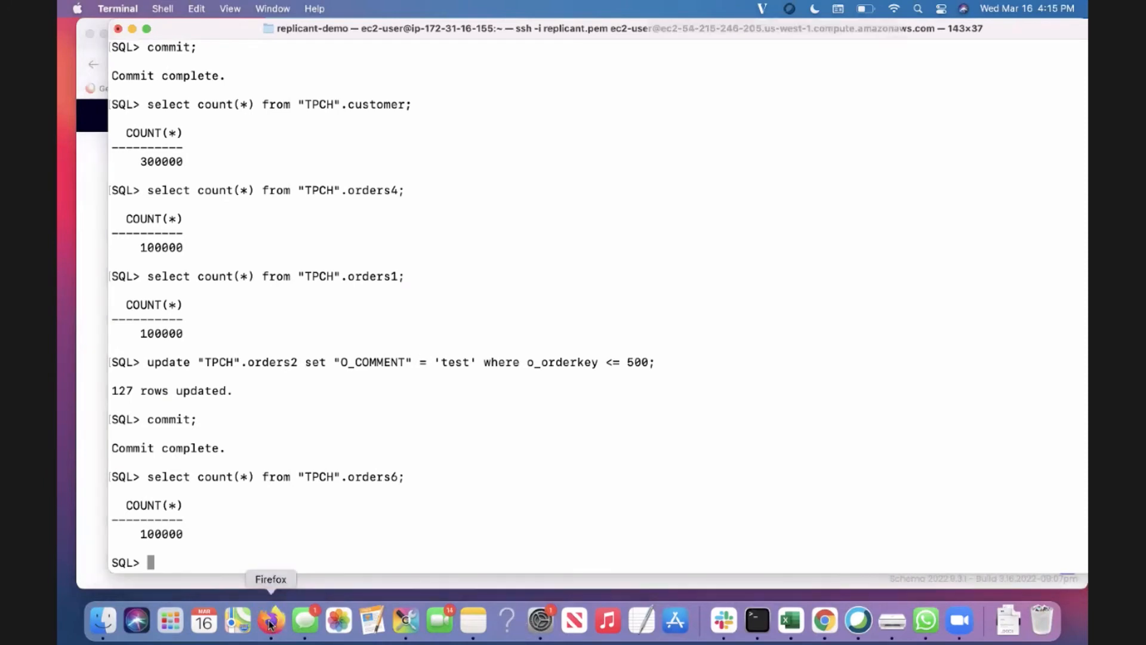
pyautogui.scroll(-1, 603, 440)
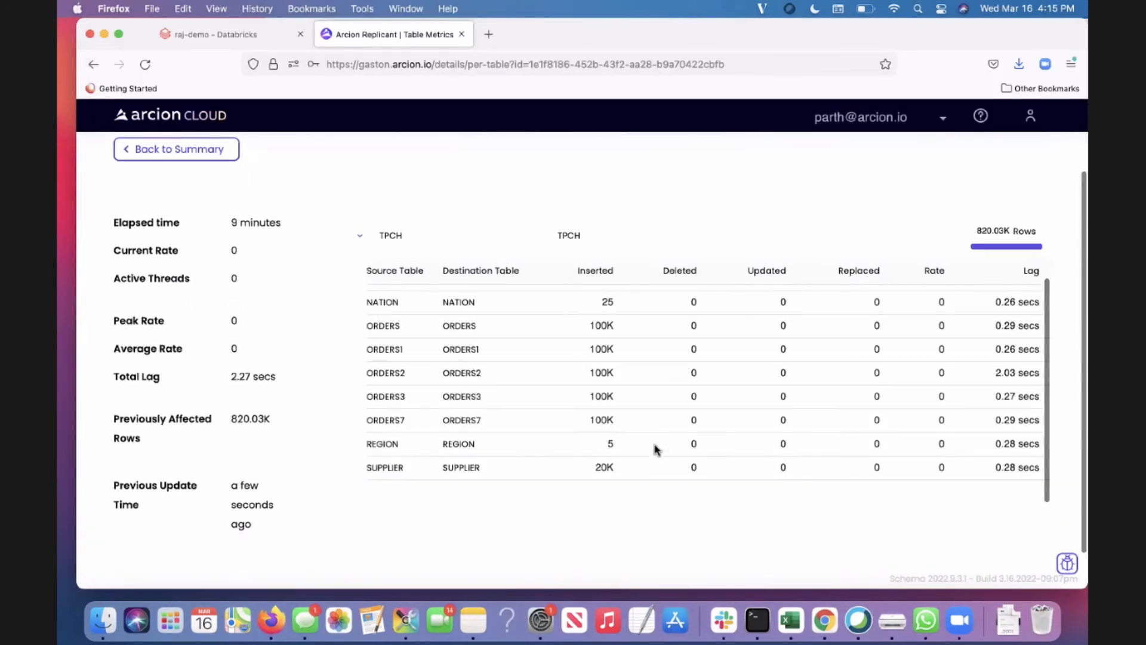
pyautogui.click(760, 631)
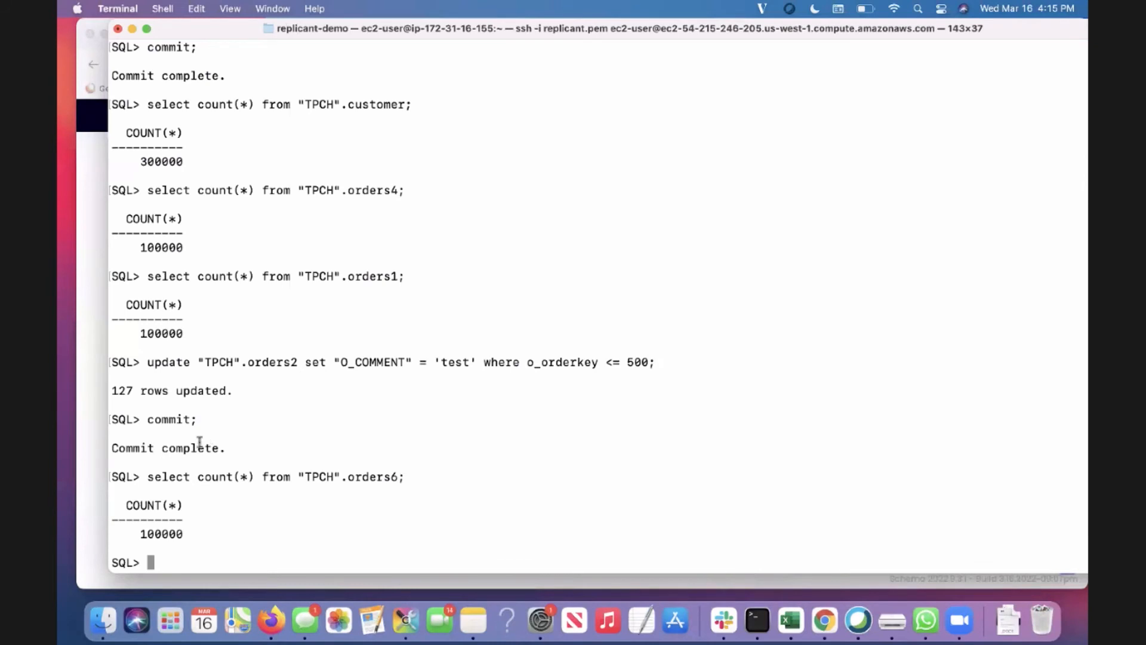
pyautogui.moveTo(150, 477); pyautogui.dragTo(393, 475)
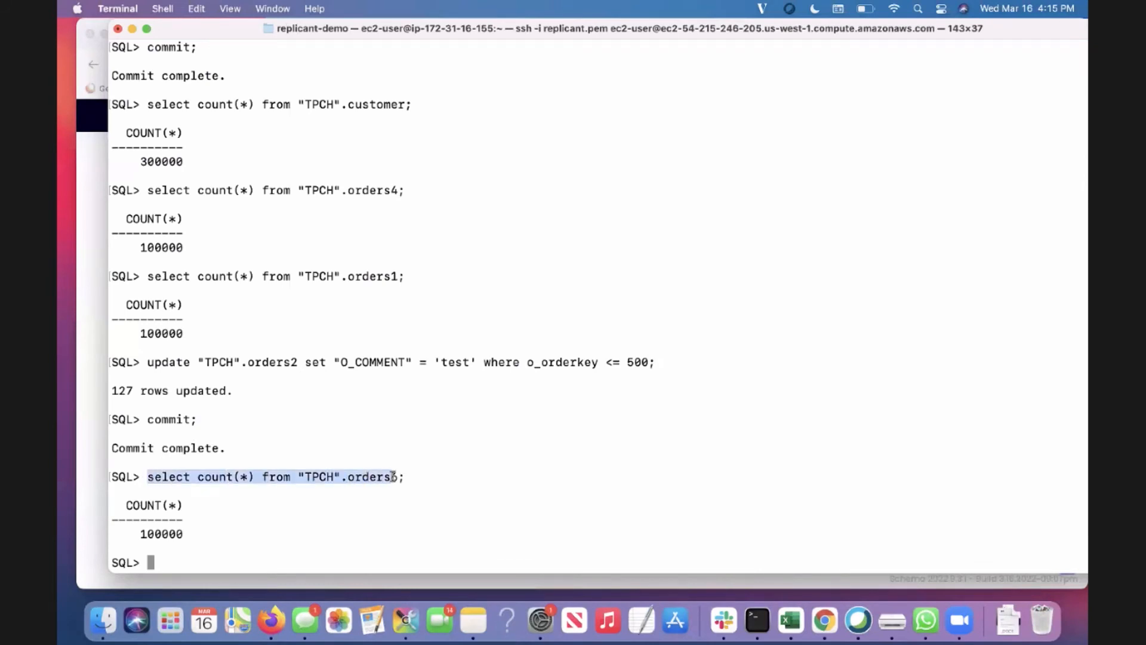
pyautogui.press('super+c')
pyautogui.press('super+v')
pyautogui.write('7;')
pyautogui.press('Return')
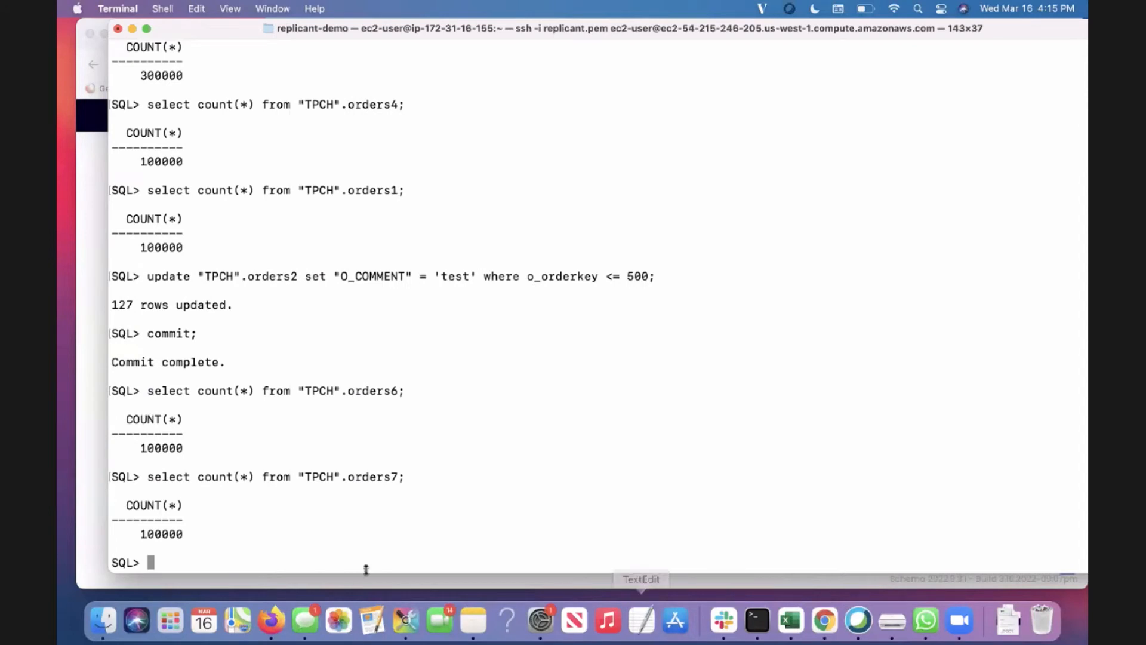
# Switch to the raj-demo Databricks notebook in Firefox and rerun the row count query on TPCH.orders7
pyautogui.click(273, 622)
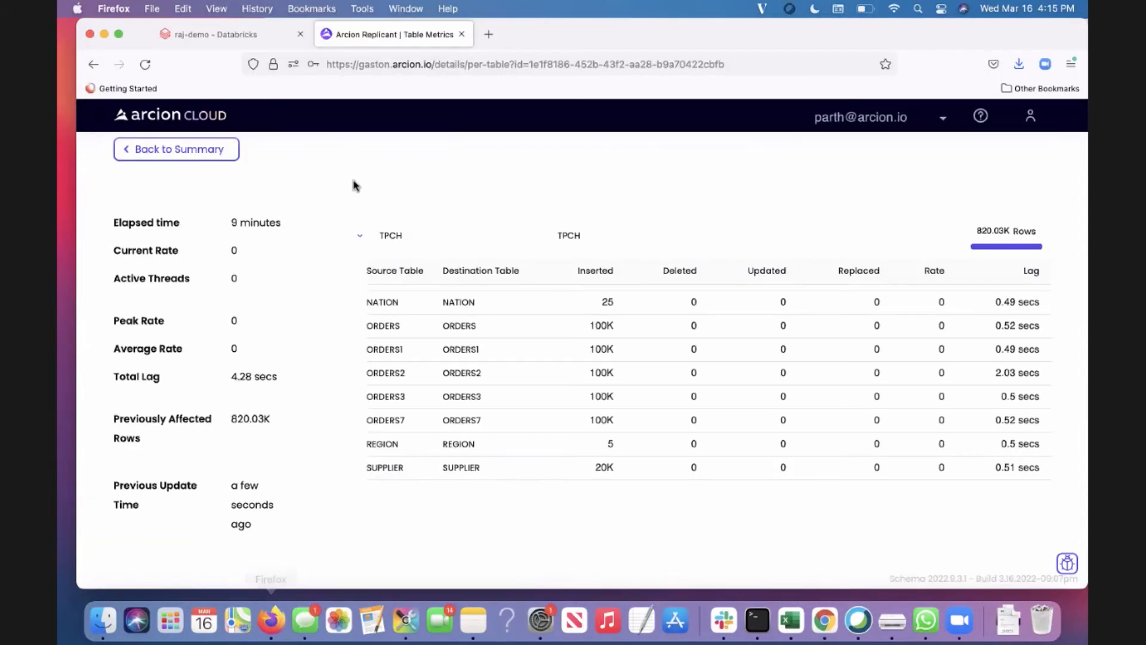
pyautogui.click(257, 34)
pyautogui.click(326, 388)
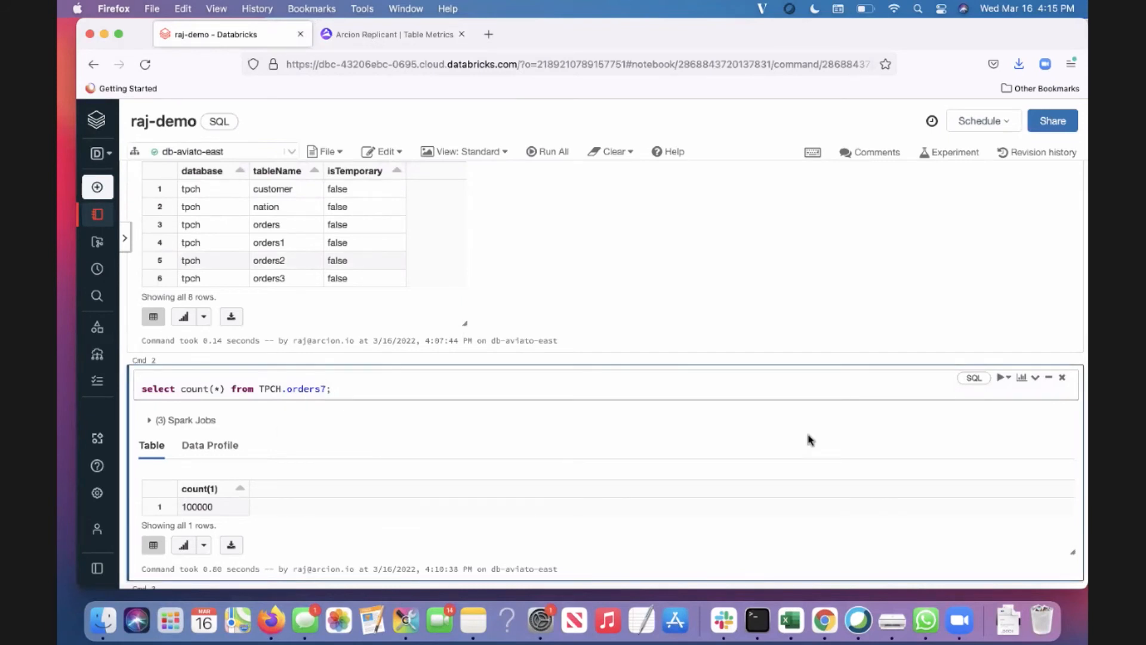
pyautogui.click(1001, 377)
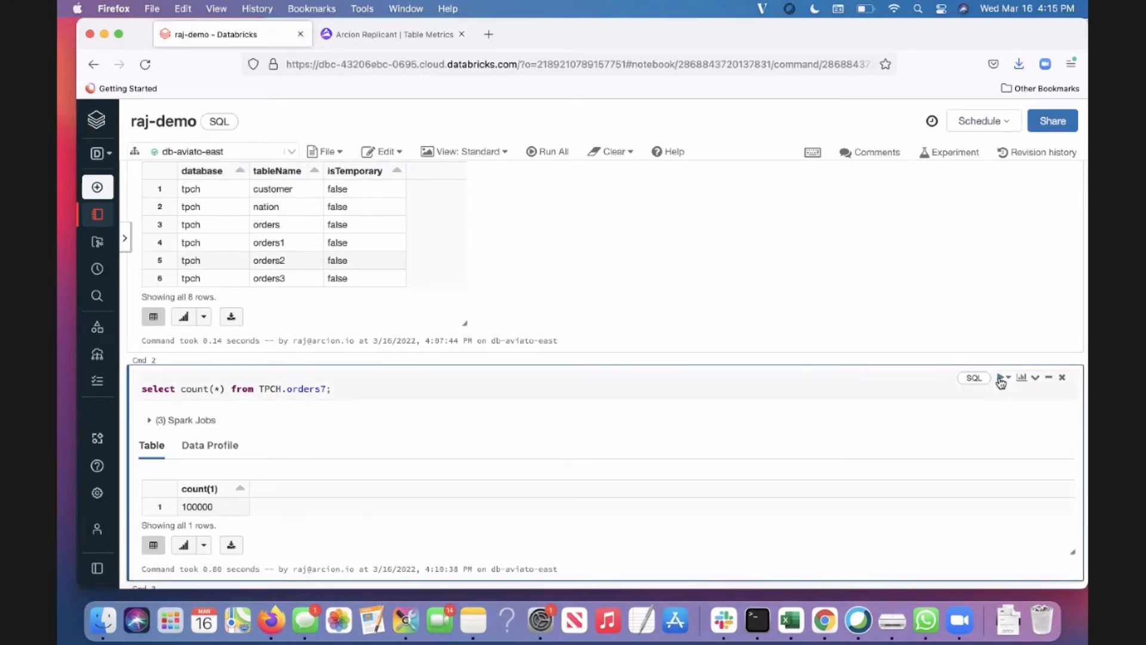
pyautogui.click(1031, 399)
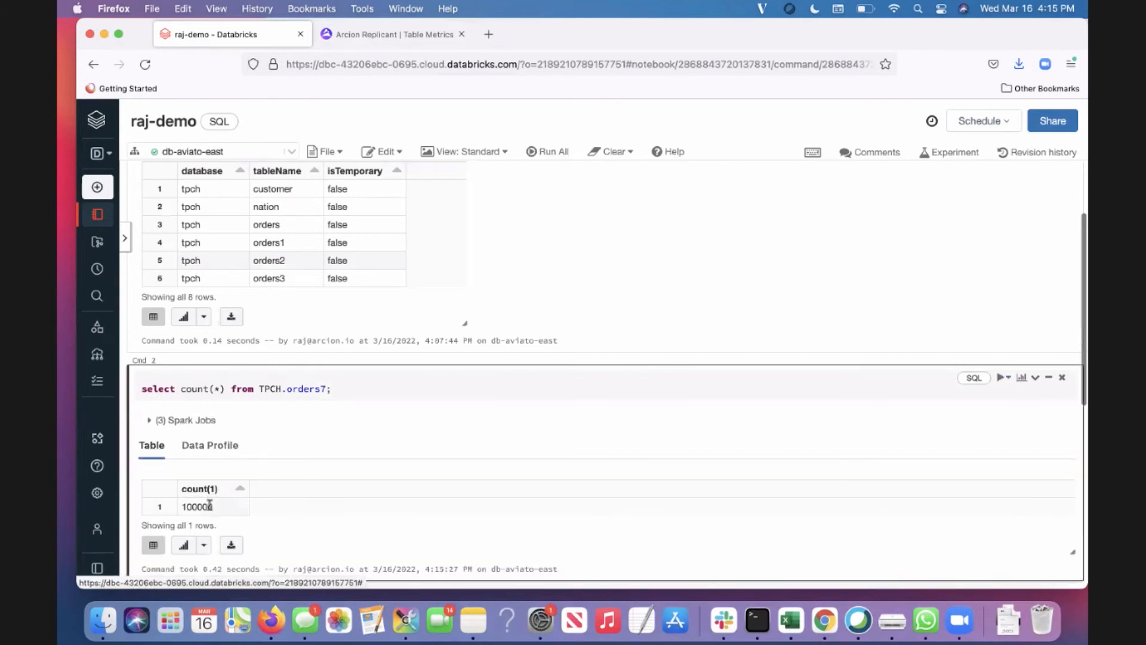
pyautogui.moveTo(218, 509); pyautogui.dragTo(168, 510)
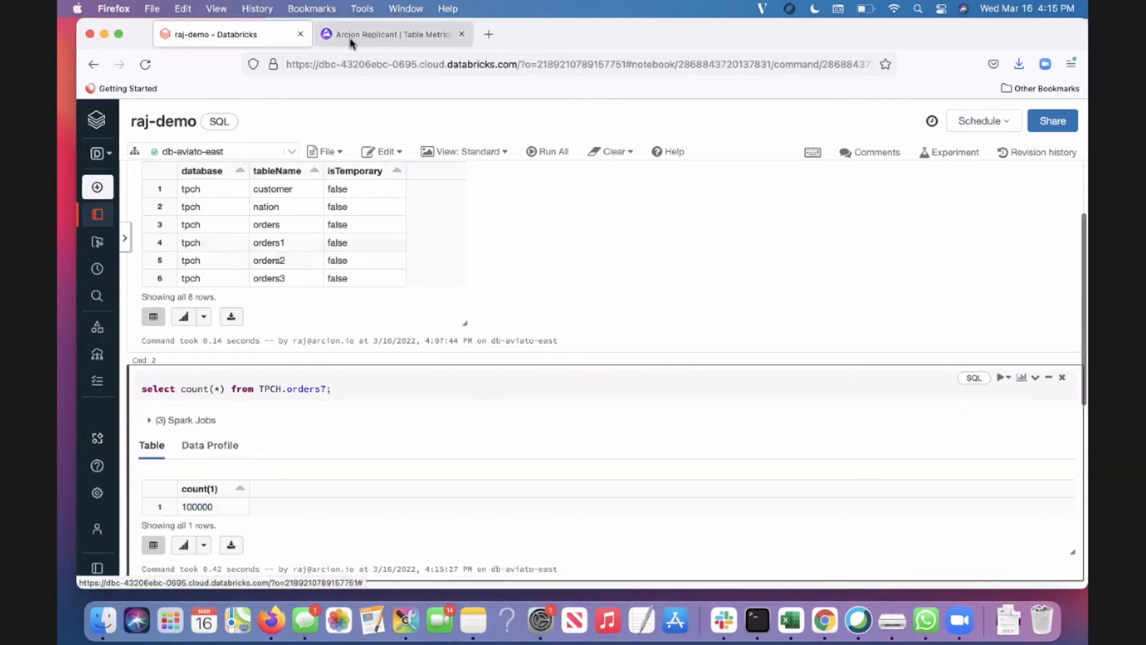
# Return to the Demo17th summary in Arcion Cloud and examine the trace log for the total buffered operations
pyautogui.click(382, 36)
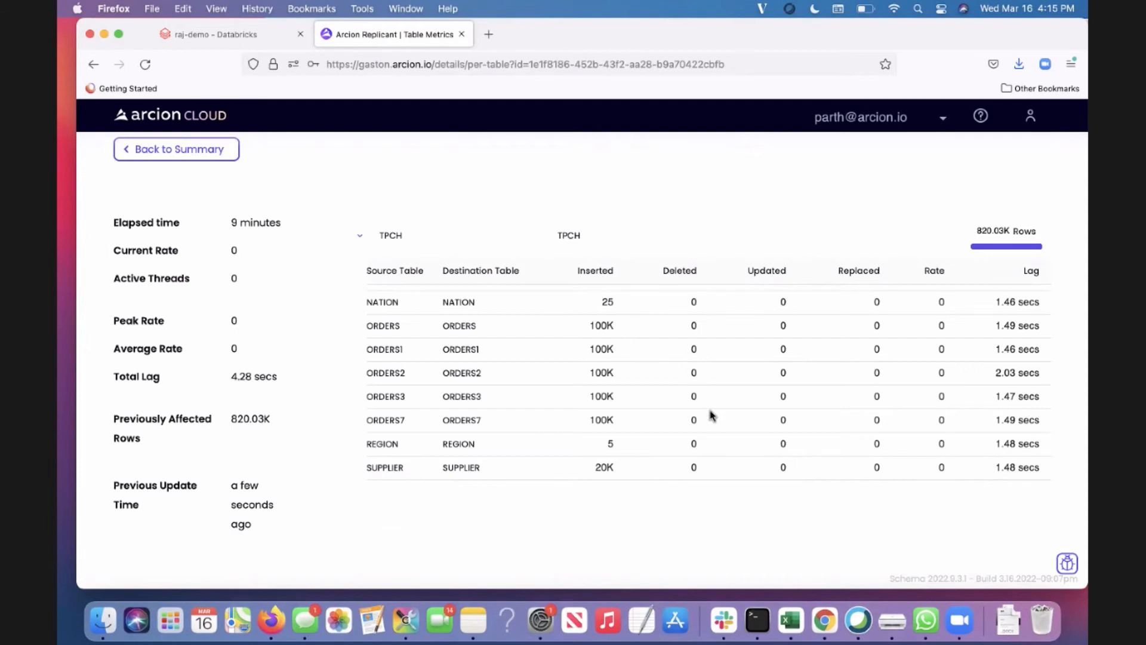
pyautogui.click(221, 149)
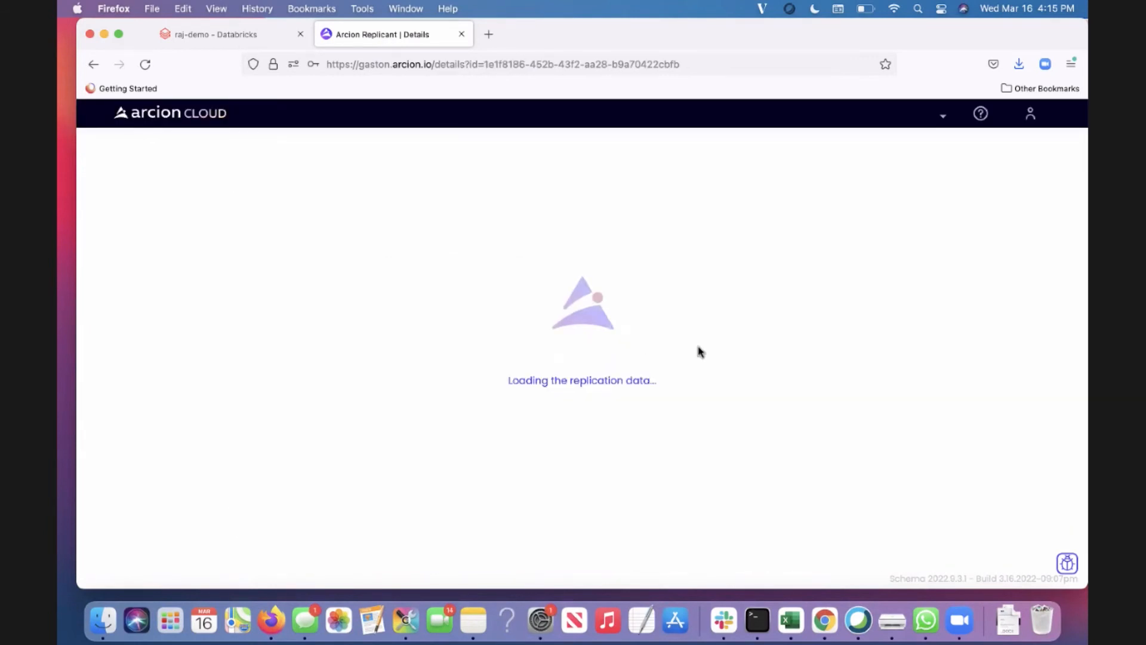
pyautogui.scroll(-10, 757, 441)
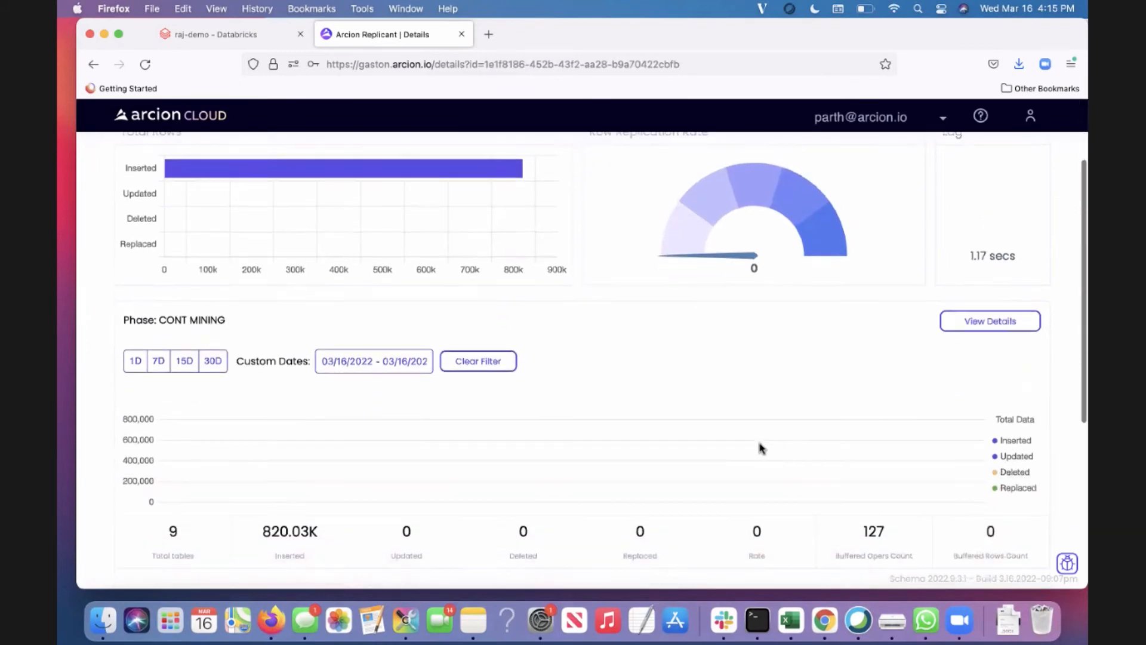
pyautogui.hscroll(1, 764, 448)
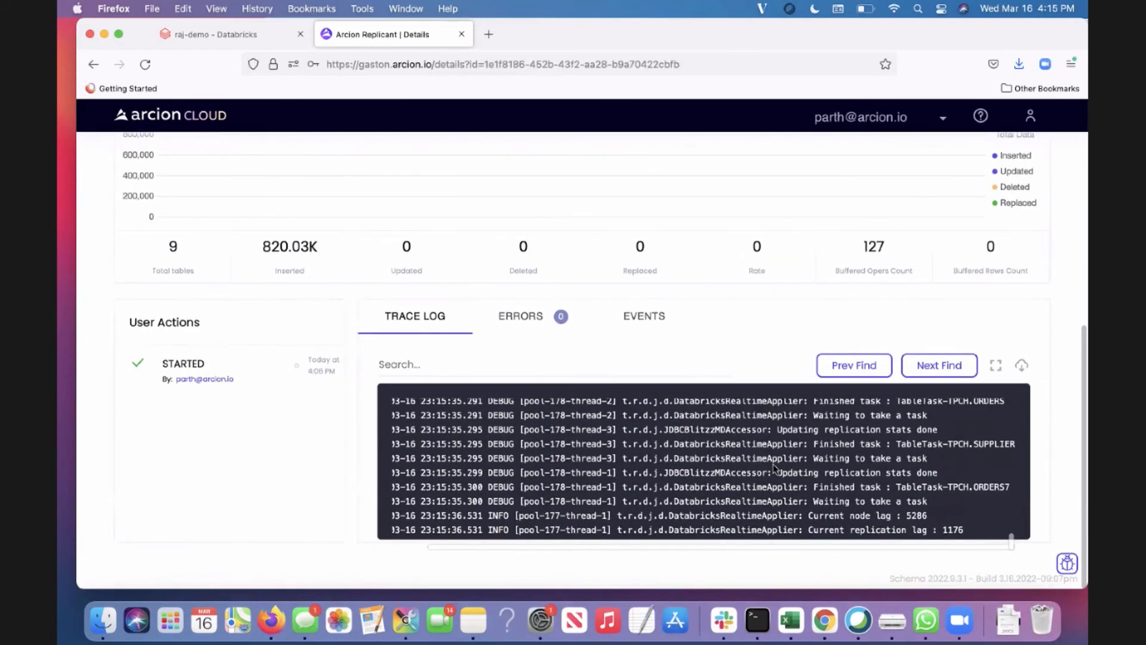
pyautogui.scroll(2, 787, 478)
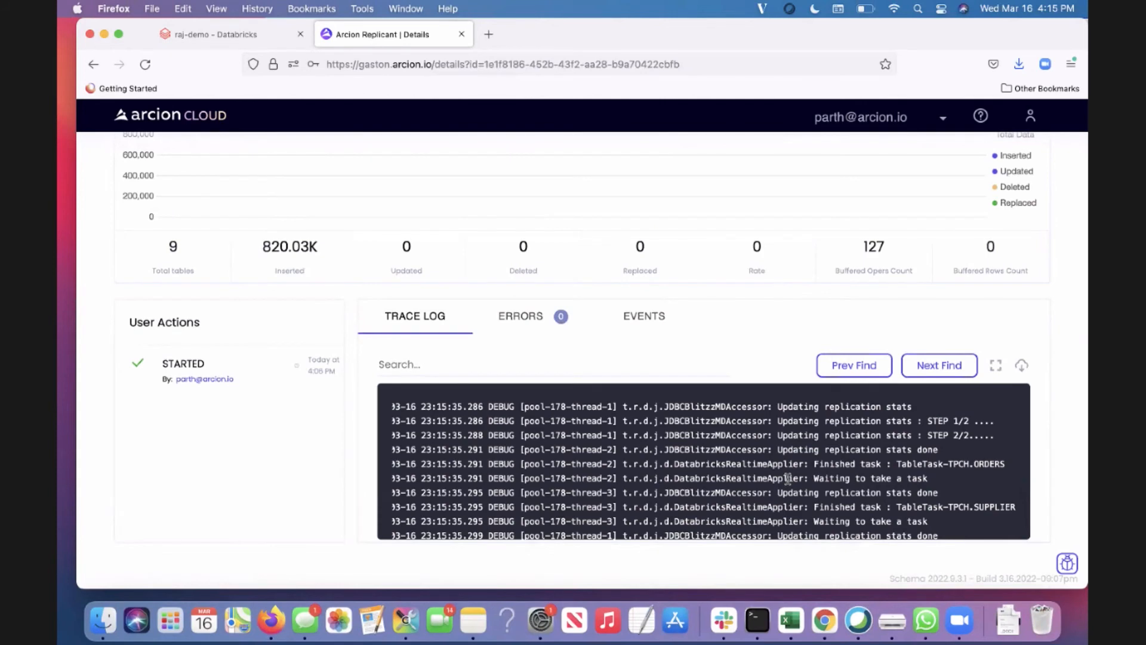
pyautogui.scroll(2, 787, 483)
pyautogui.hscroll(1, 787, 483)
pyautogui.scroll(-2, 788, 483)
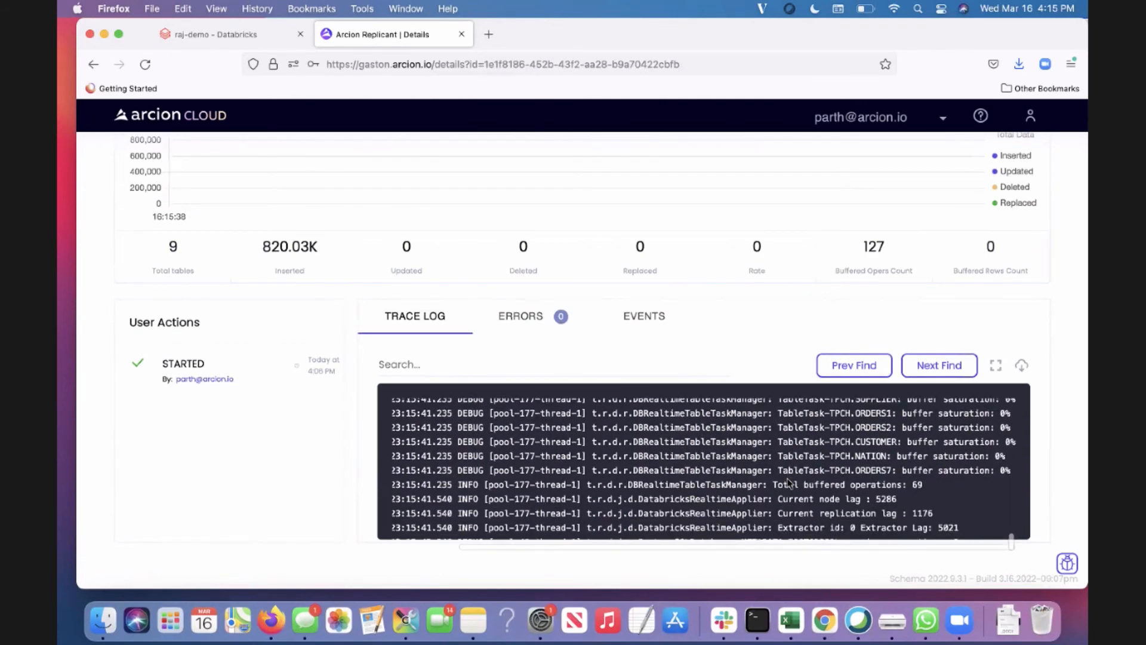
pyautogui.scroll(1, 787, 481)
pyautogui.moveTo(781, 487); pyautogui.dragTo(929, 489)
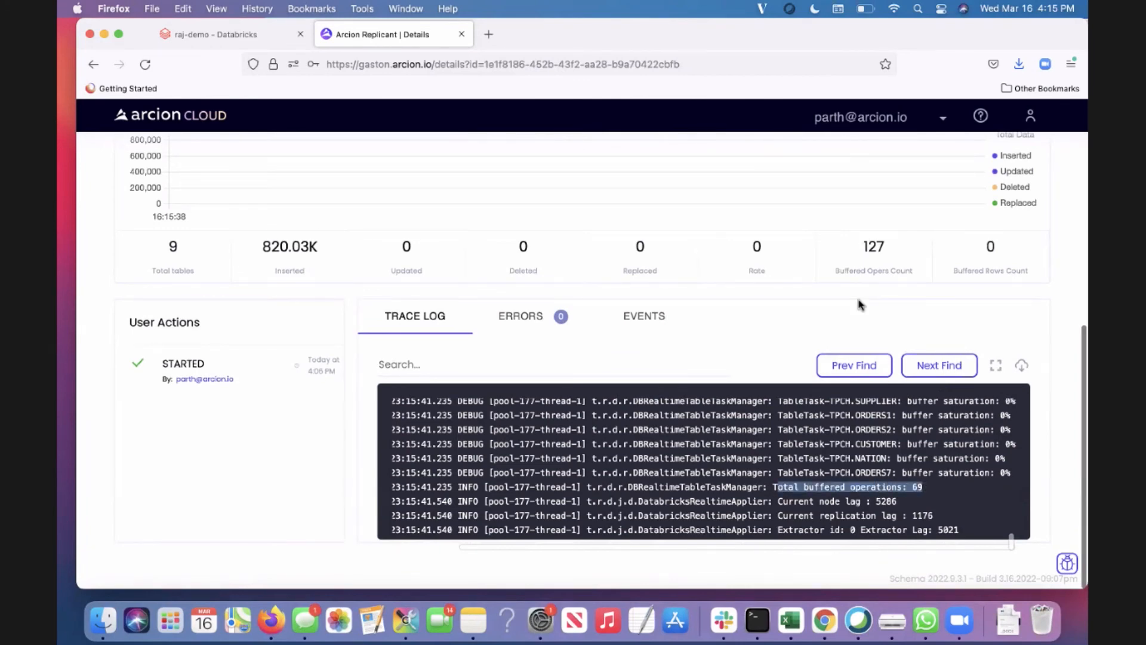
# Check the updated row count for "TPCH".orders4 in the Terminal against the Buffered Opers Count in Arcion Cloud
pyautogui.click(757, 620)
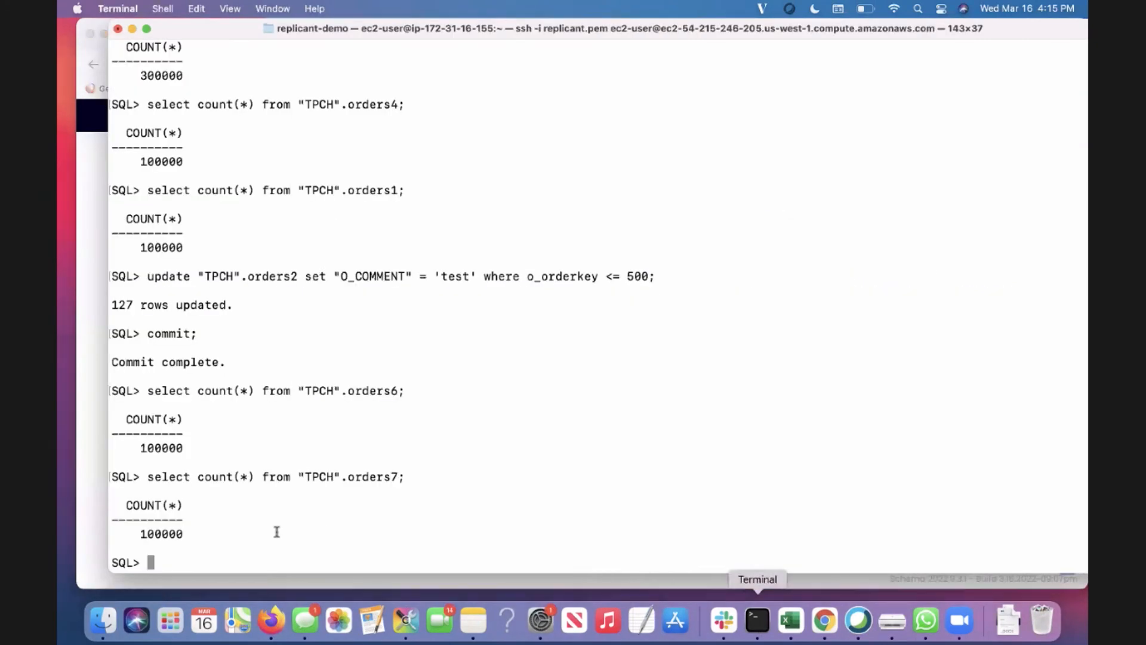
pyautogui.scroll(5, 151, 296)
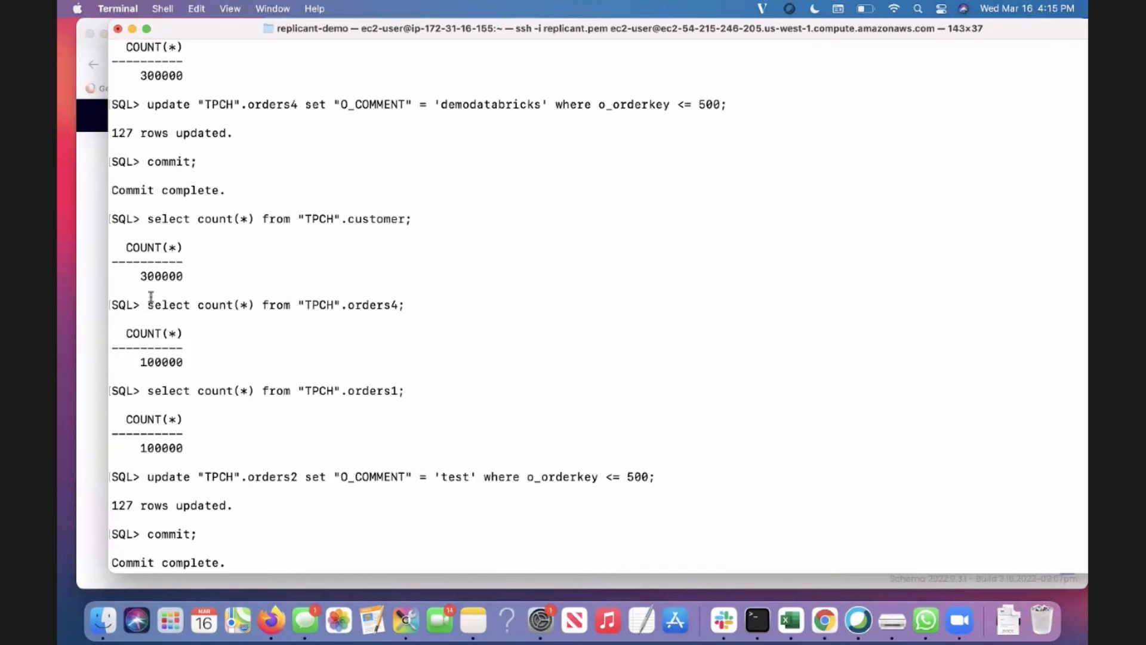
pyautogui.moveTo(114, 132); pyautogui.dragTo(222, 133)
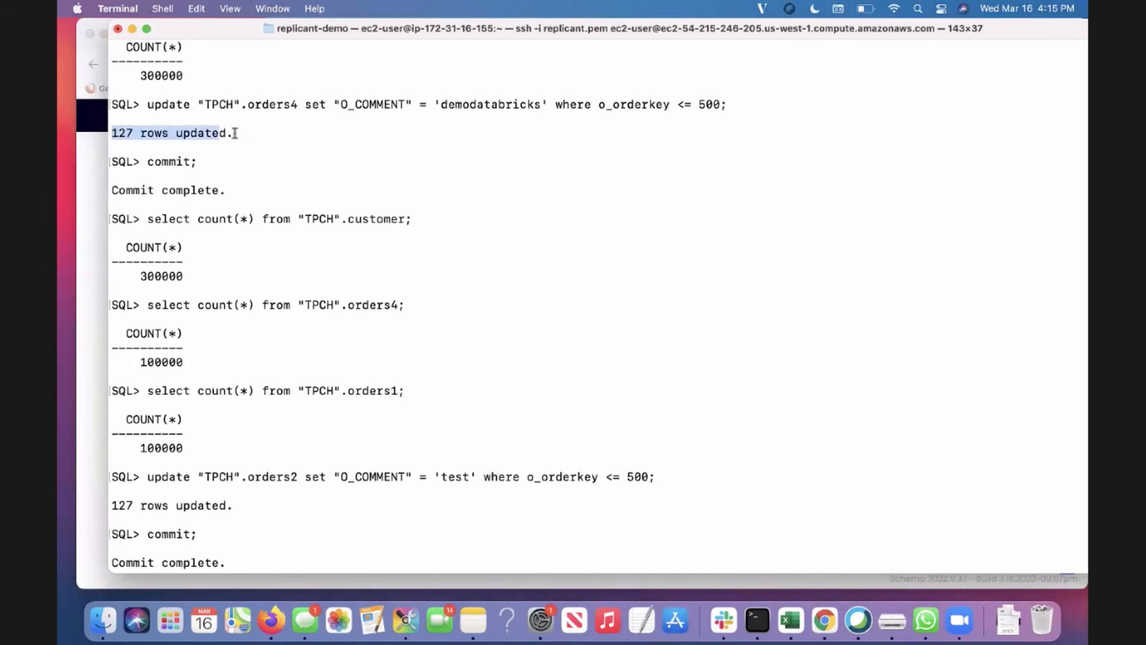
pyautogui.click(92, 233)
pyautogui.scroll(1, 860, 321)
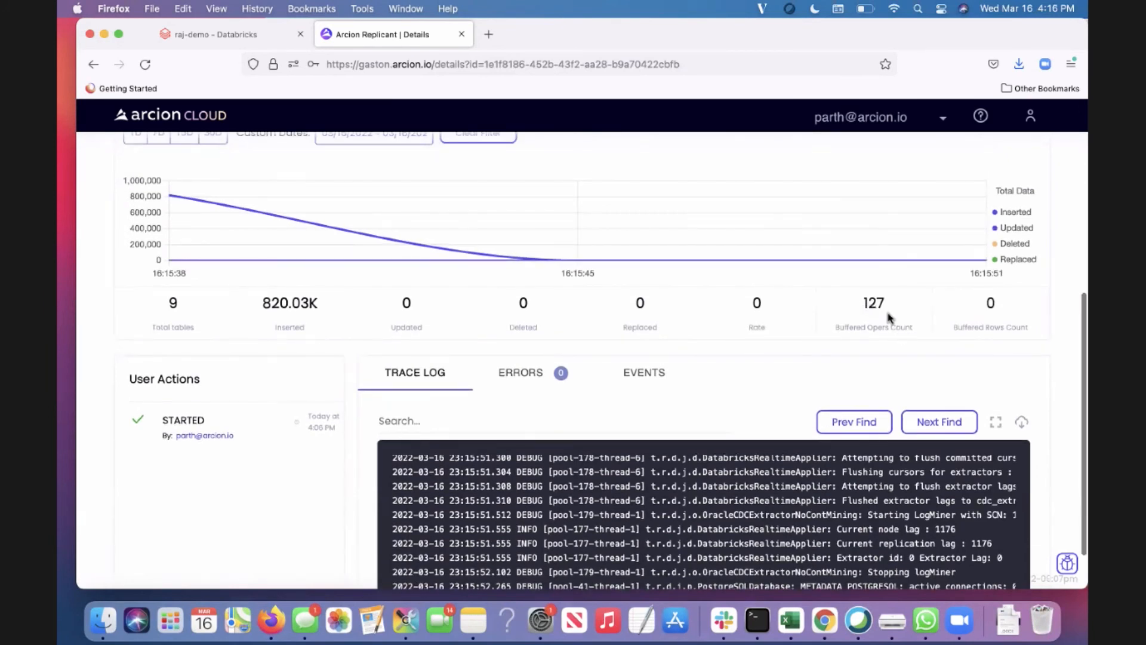
pyautogui.moveTo(860, 303); pyautogui.dragTo(917, 335)
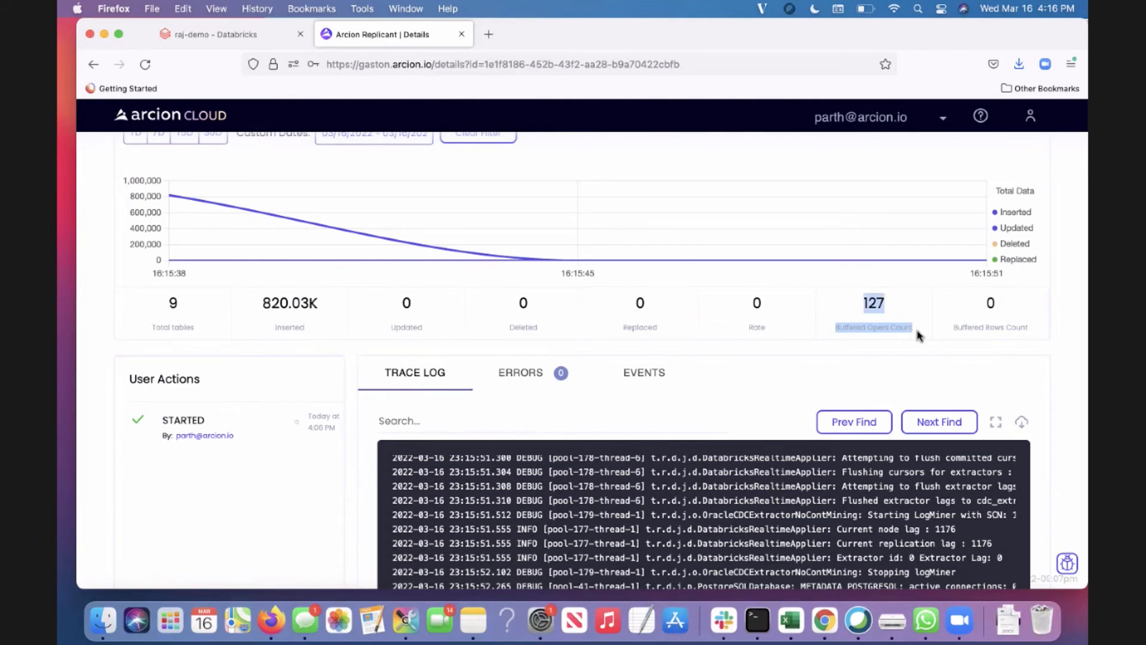
# Open the CONT MINING phase's details and examine the updated row count for ORDERS2
pyautogui.scroll(10, 917, 335)
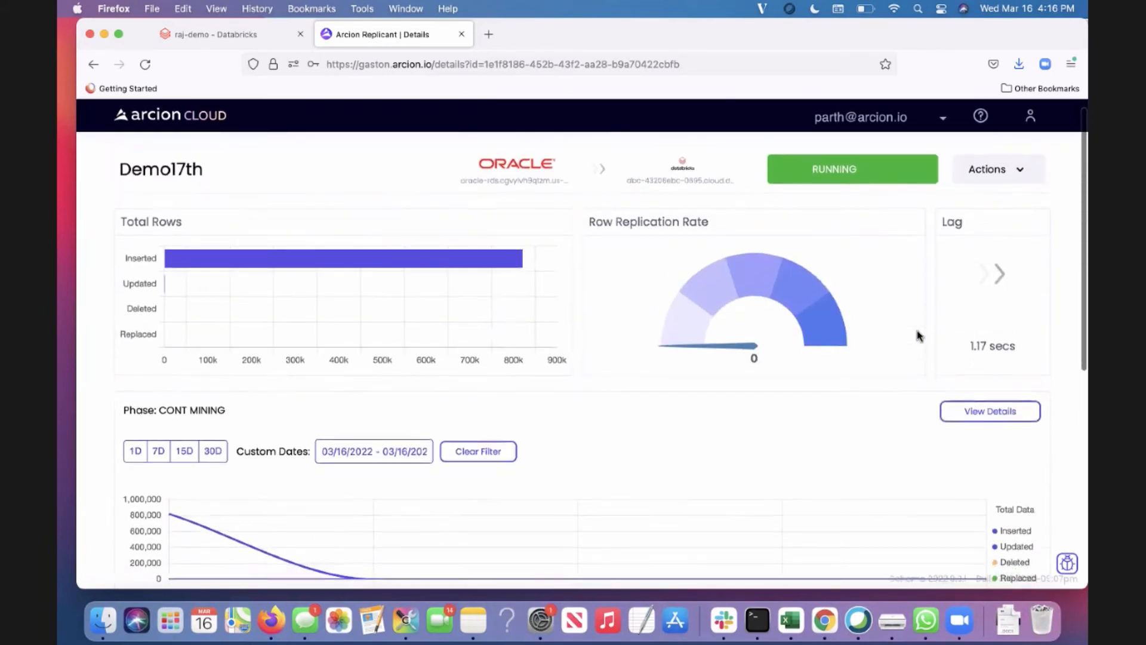
pyautogui.click(966, 419)
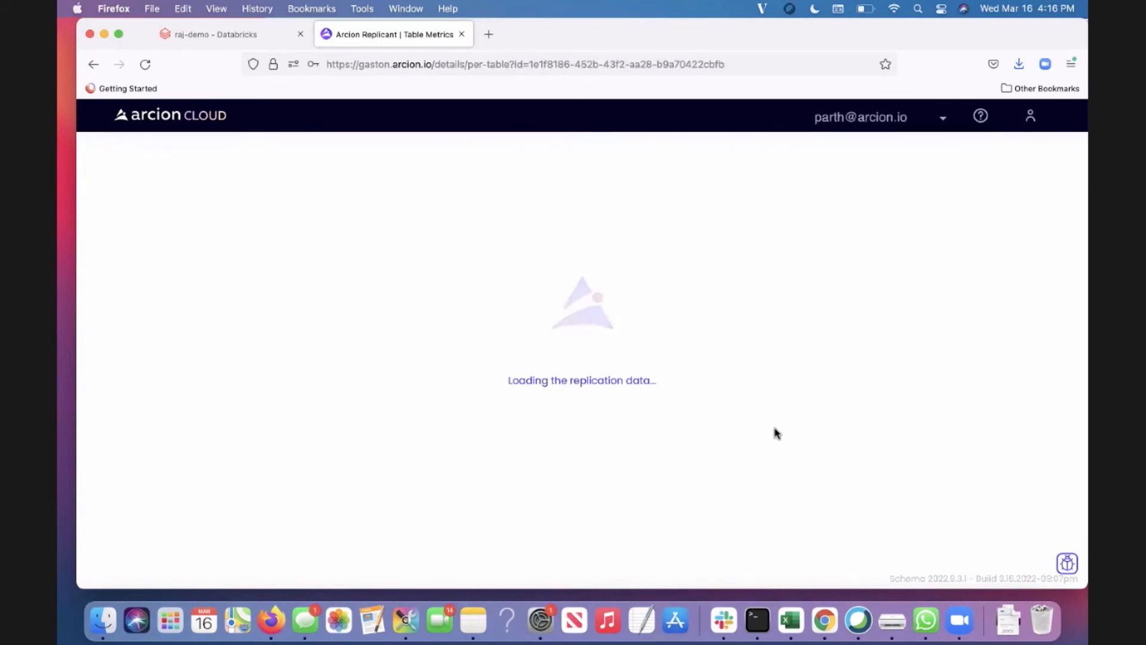
pyautogui.scroll(-1, 791, 428)
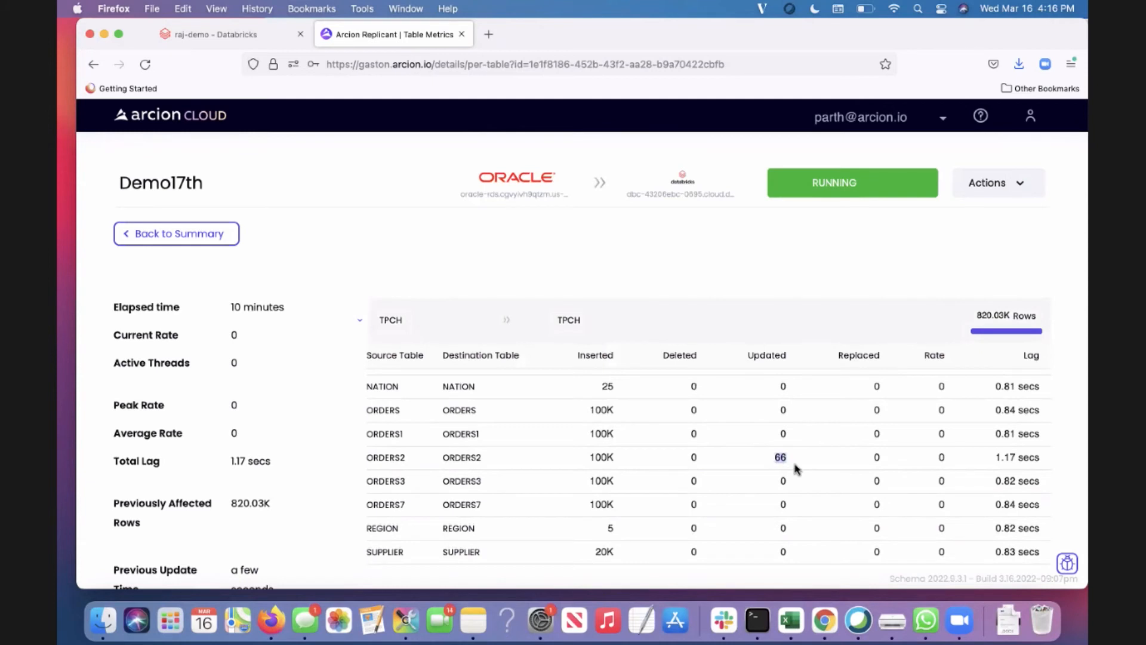
pyautogui.moveTo(793, 459); pyautogui.dragTo(775, 456)
pyautogui.scroll(-1, 819, 469)
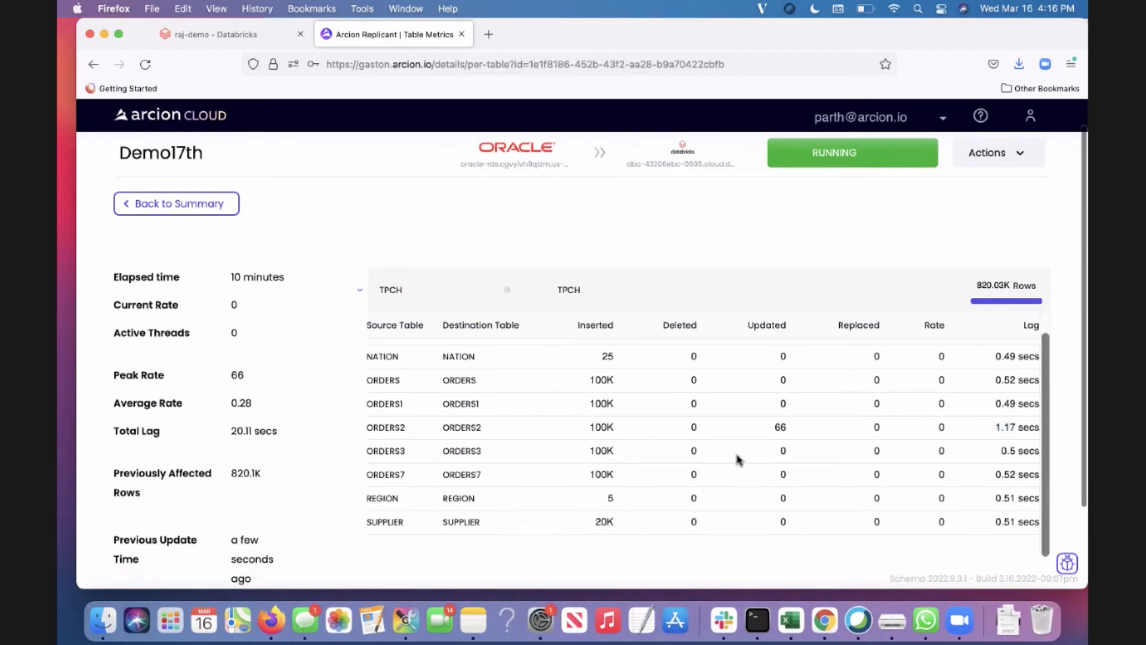
pyautogui.scroll(-1, 739, 459)
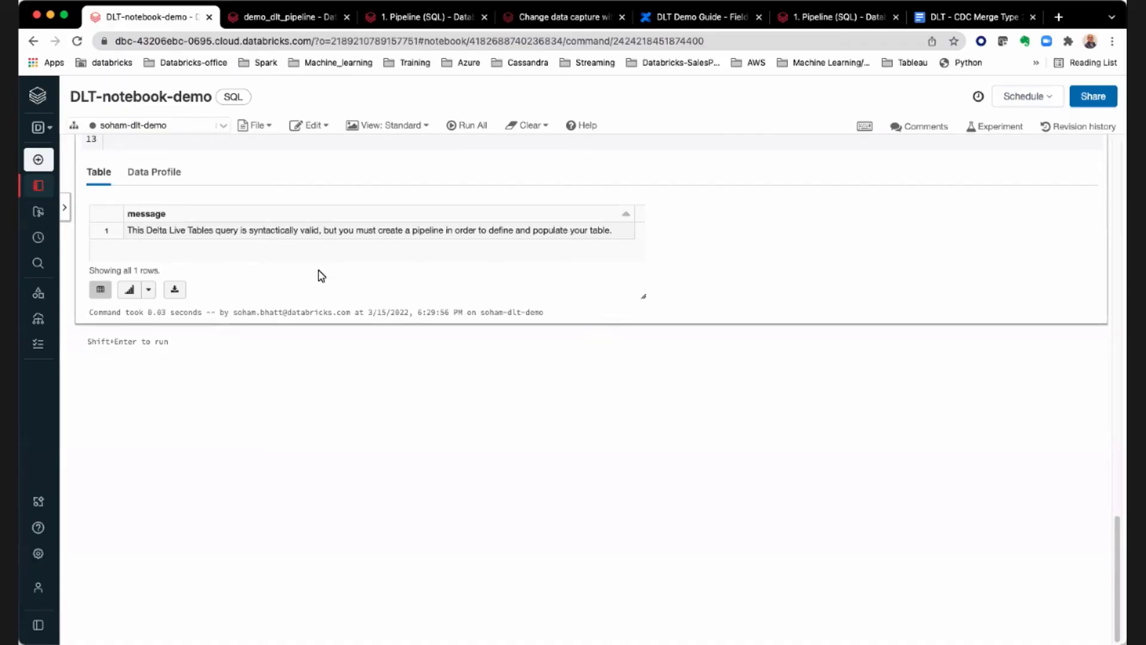
# Review the "ETL Pipelines with Delta Live Tables" introduction and the EDW_ETL_Pipeline diagram in the DLT-notebook-demo notebook
pyautogui.scroll(5, 316, 271)
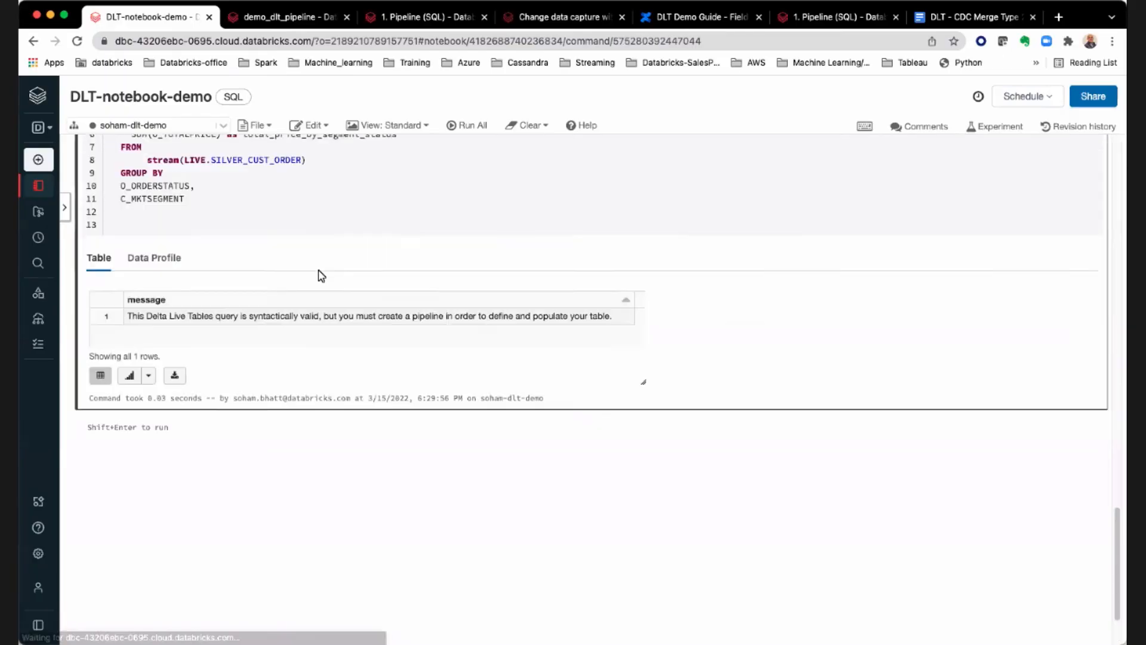
pyautogui.scroll(15, 321, 275)
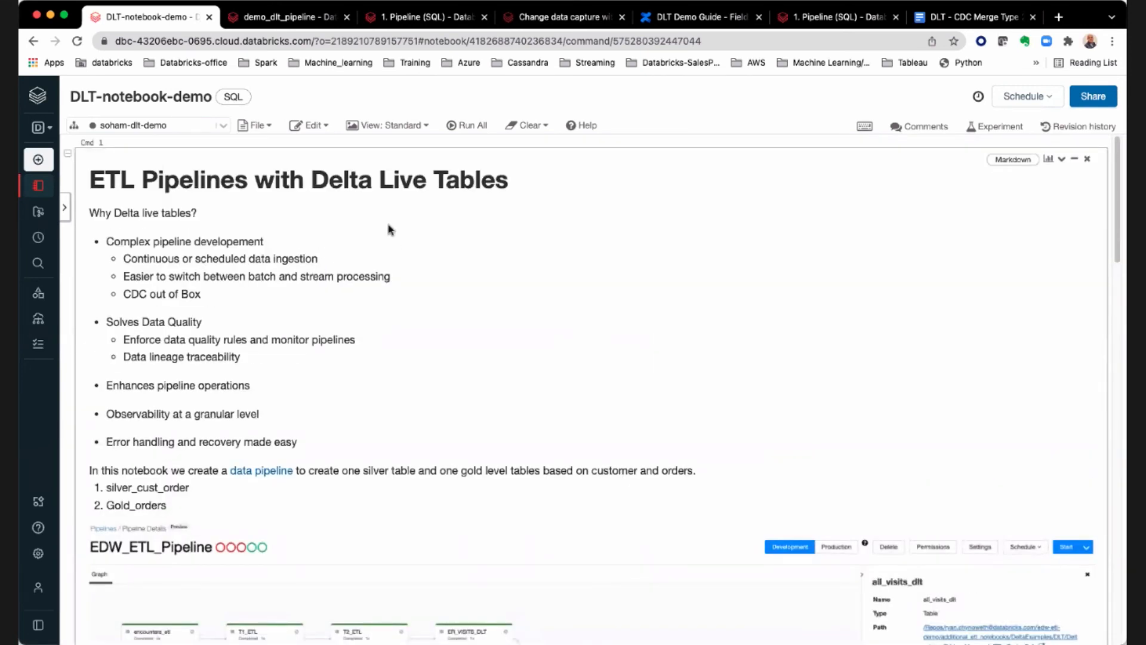
pyautogui.click(432, 290)
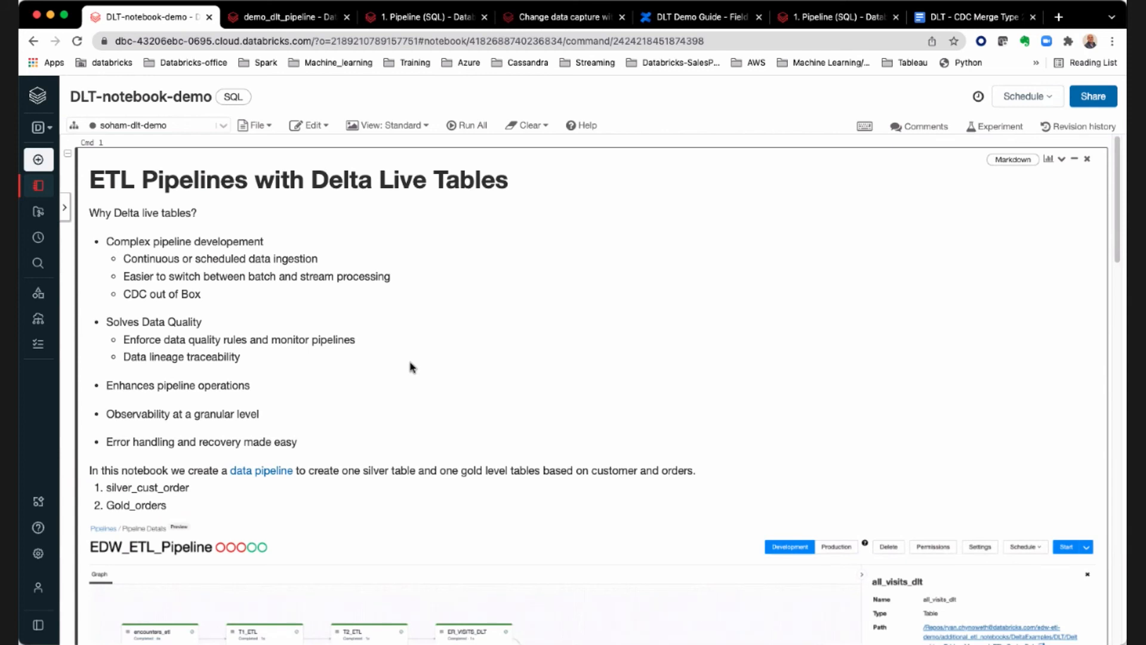
pyautogui.scroll(-5, 399, 366)
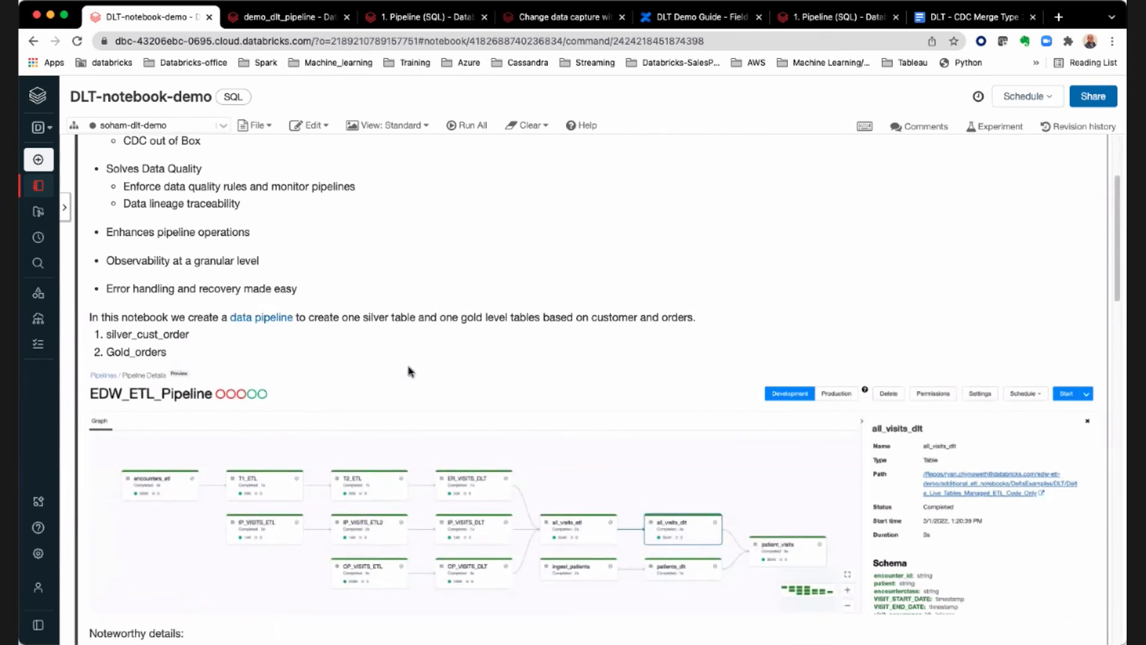
pyautogui.scroll(3, 309, 304)
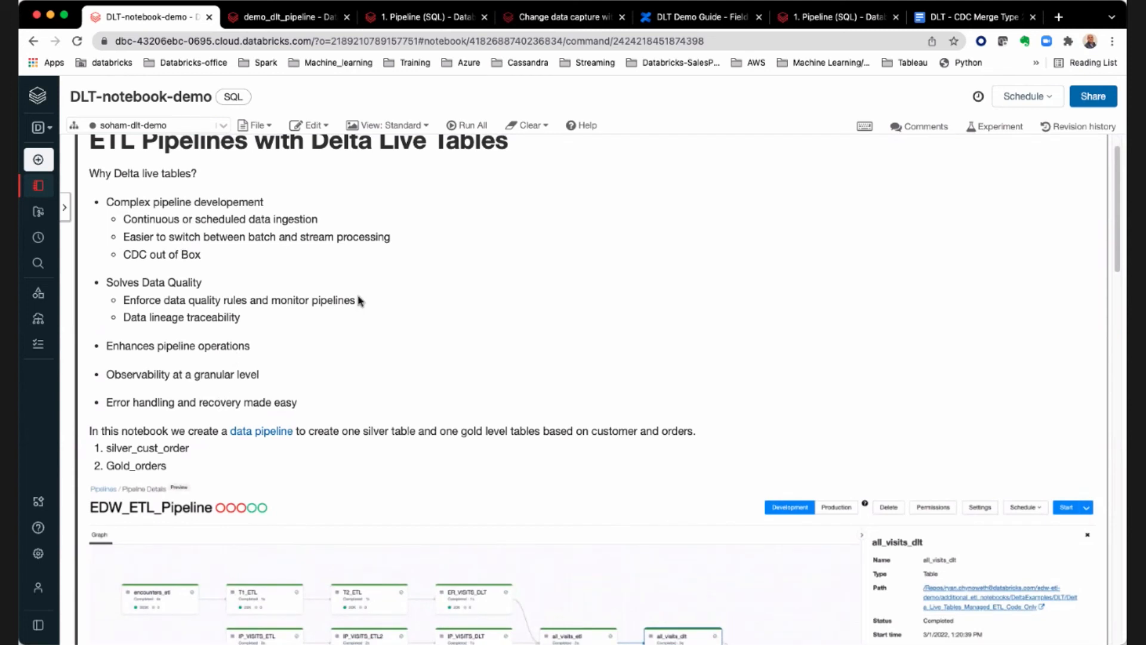
pyautogui.scroll(-5, 358, 325)
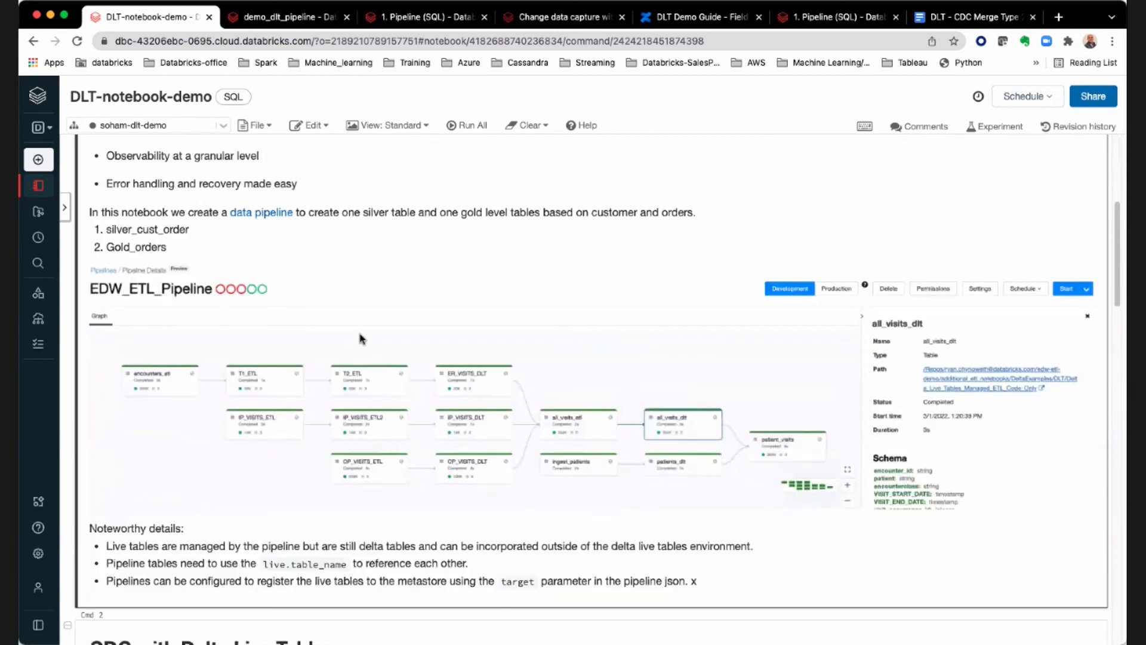
# Enlarge the browser window and examine the SILVER_CUST_ORDER live table query, including its selected columns and its TPCH.customer and TPCH.orders streams
pyautogui.scroll(-6, 361, 334)
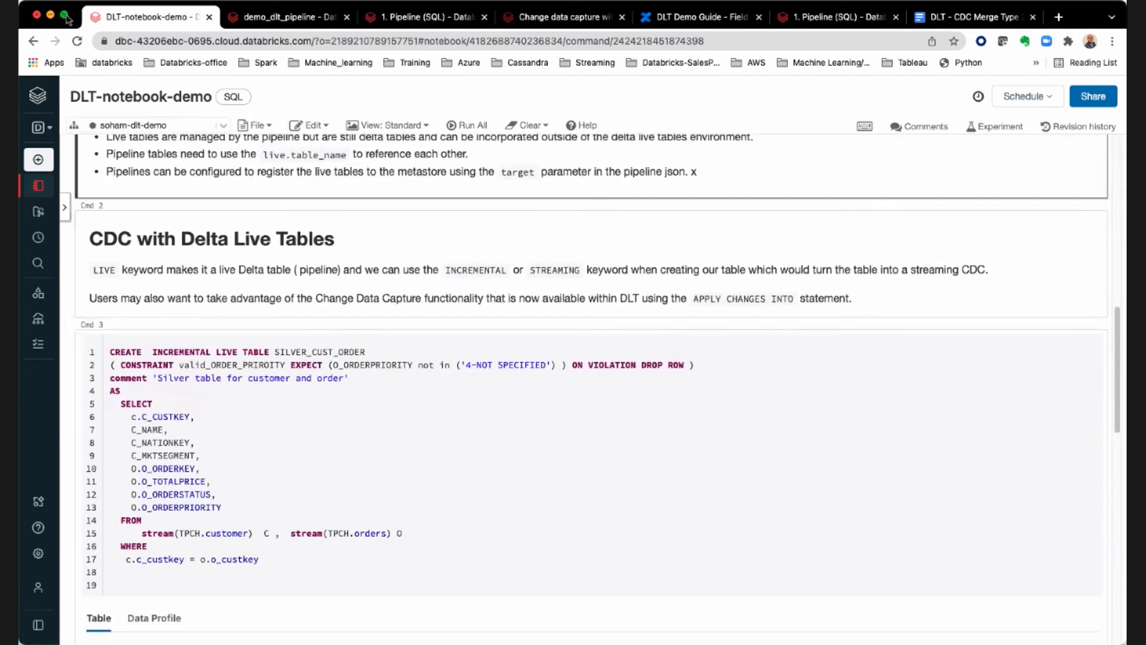
pyautogui.click(65, 15)
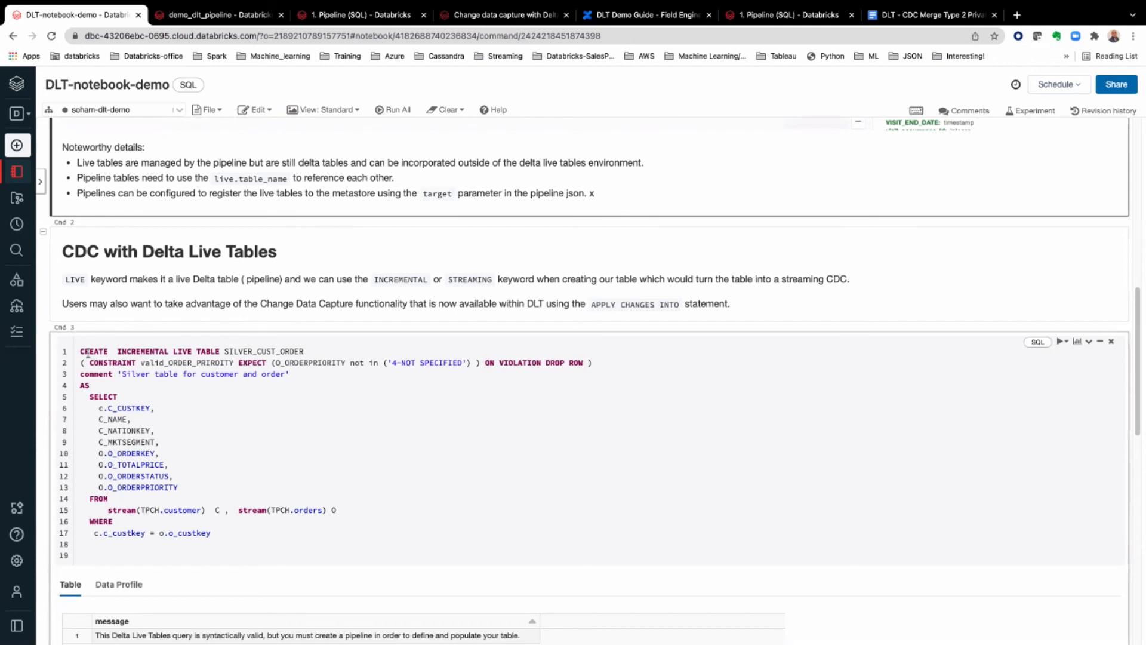
pyautogui.moveTo(209, 352); pyautogui.dragTo(113, 521)
pyautogui.click(179, 390)
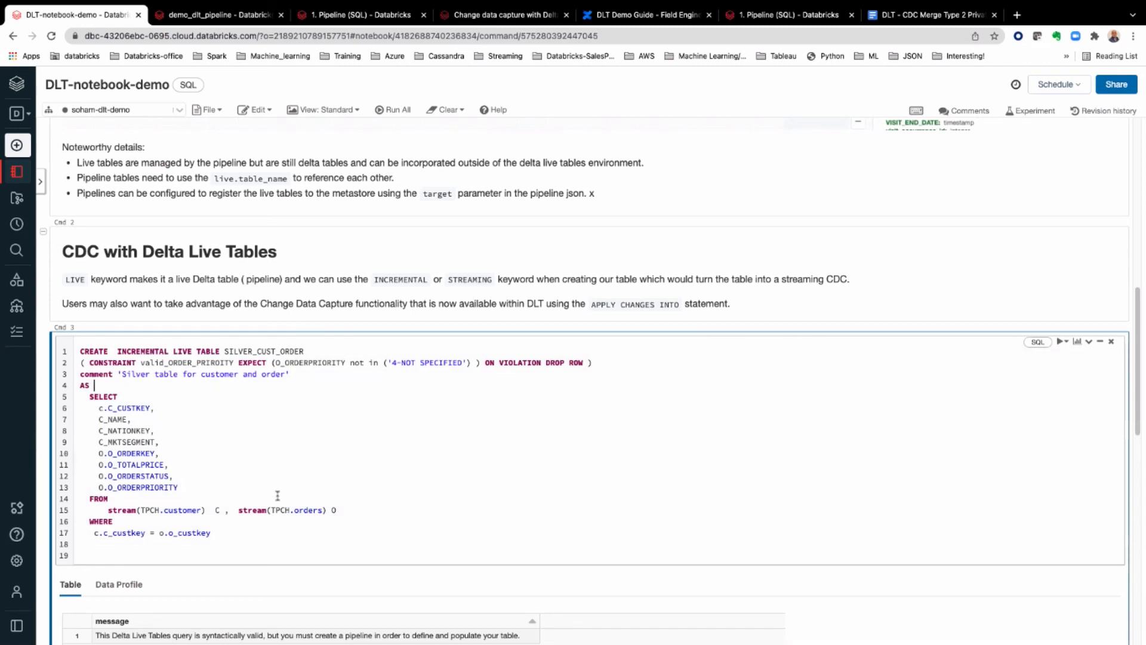
pyautogui.moveTo(203, 406); pyautogui.dragTo(357, 513)
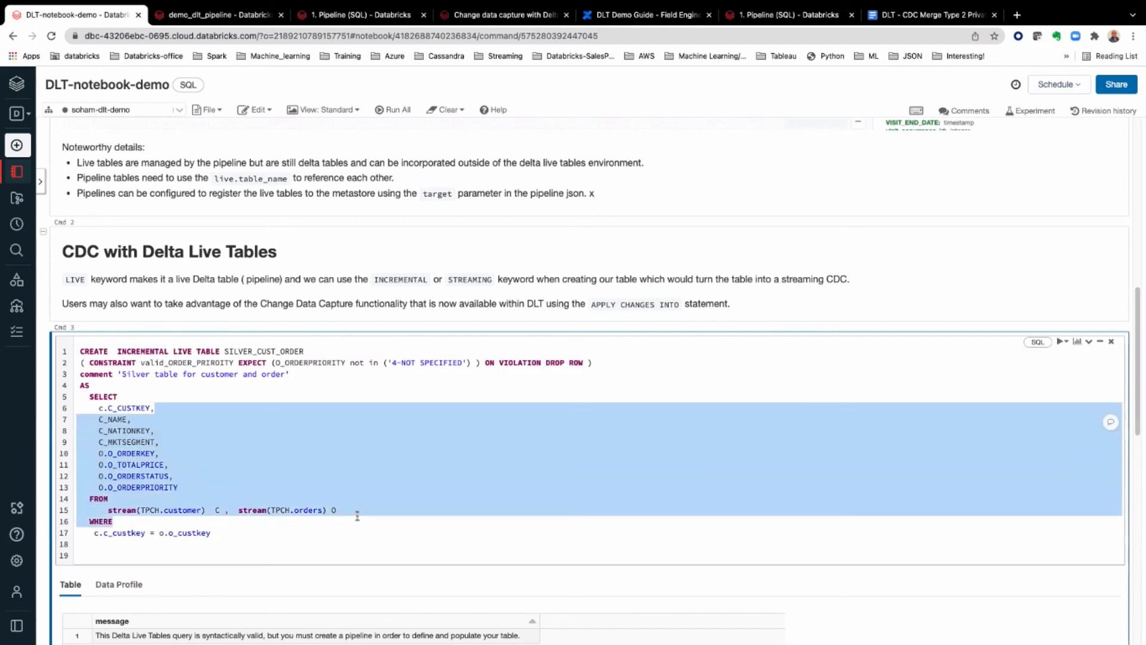
pyautogui.click(290, 407)
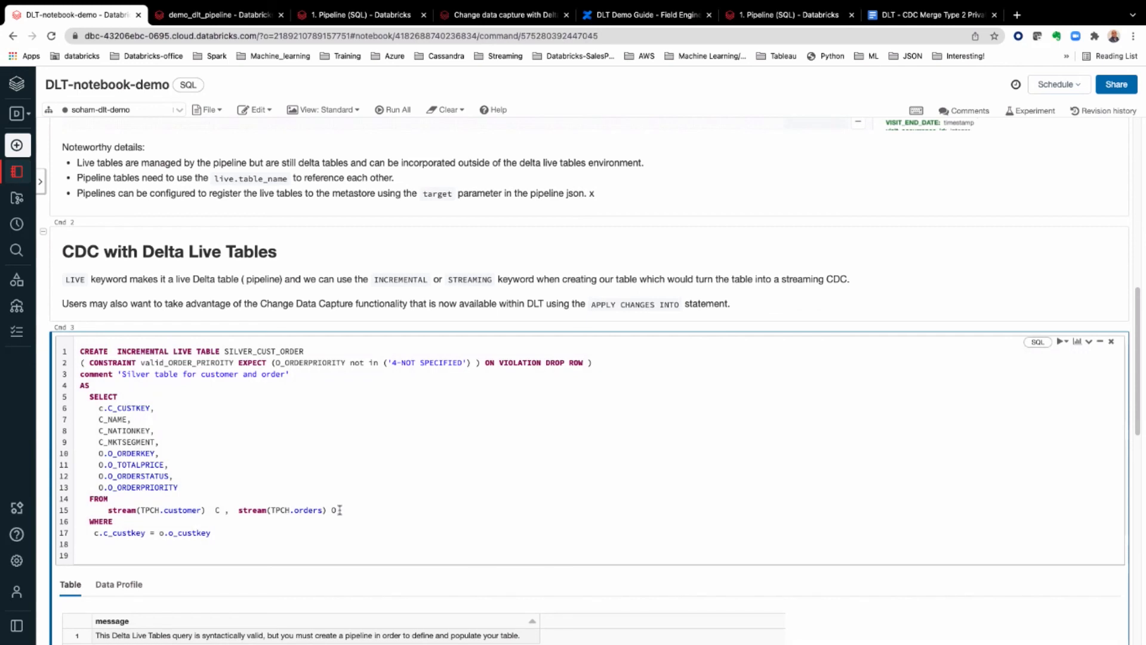
pyautogui.moveTo(338, 510); pyautogui.dragTo(107, 506)
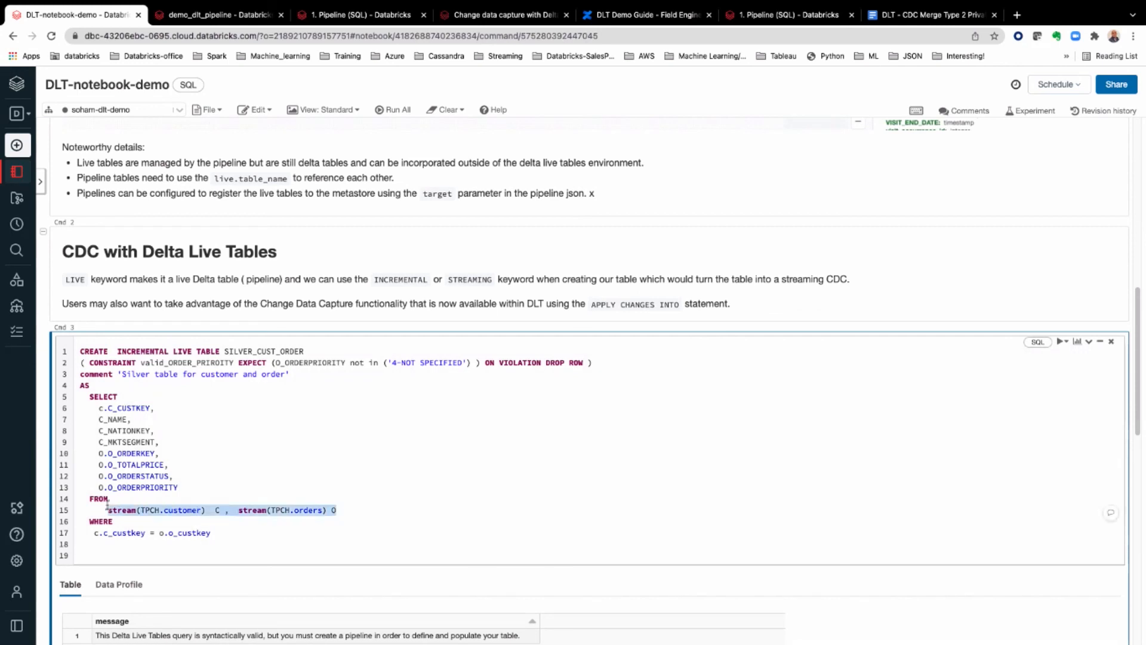
pyautogui.click(273, 420)
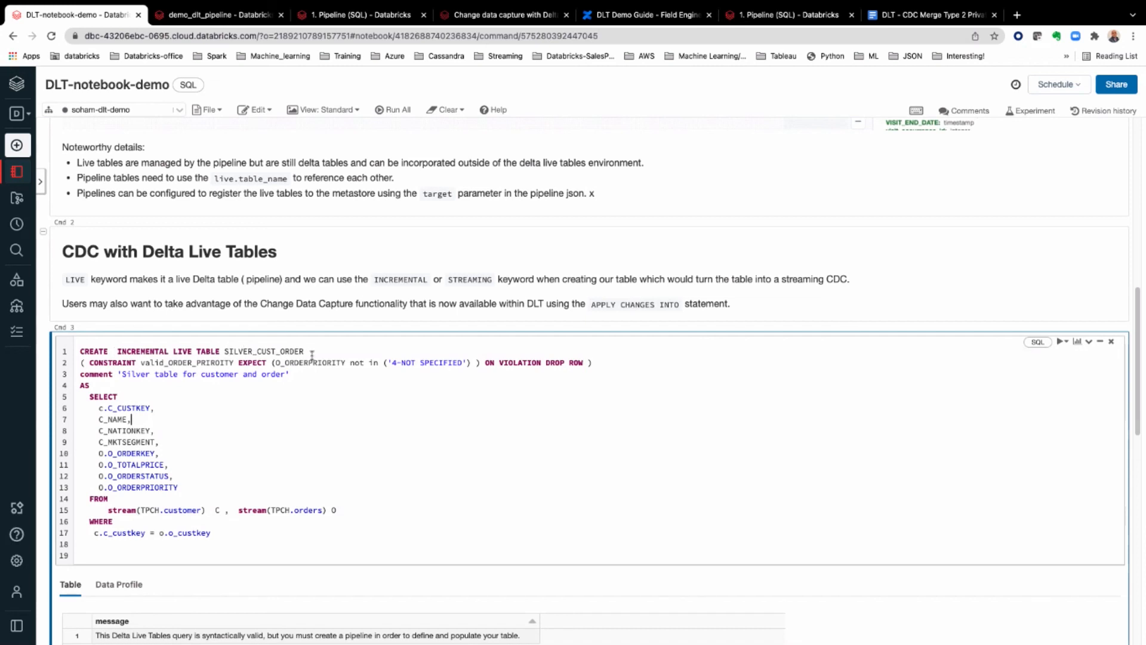
# Examine the INCREMENTAL keyword and the valid_ORDER_PRIROITY constraint in the SILVER_CUST_ORDER live table query
pyautogui.doubleClick(129, 352)
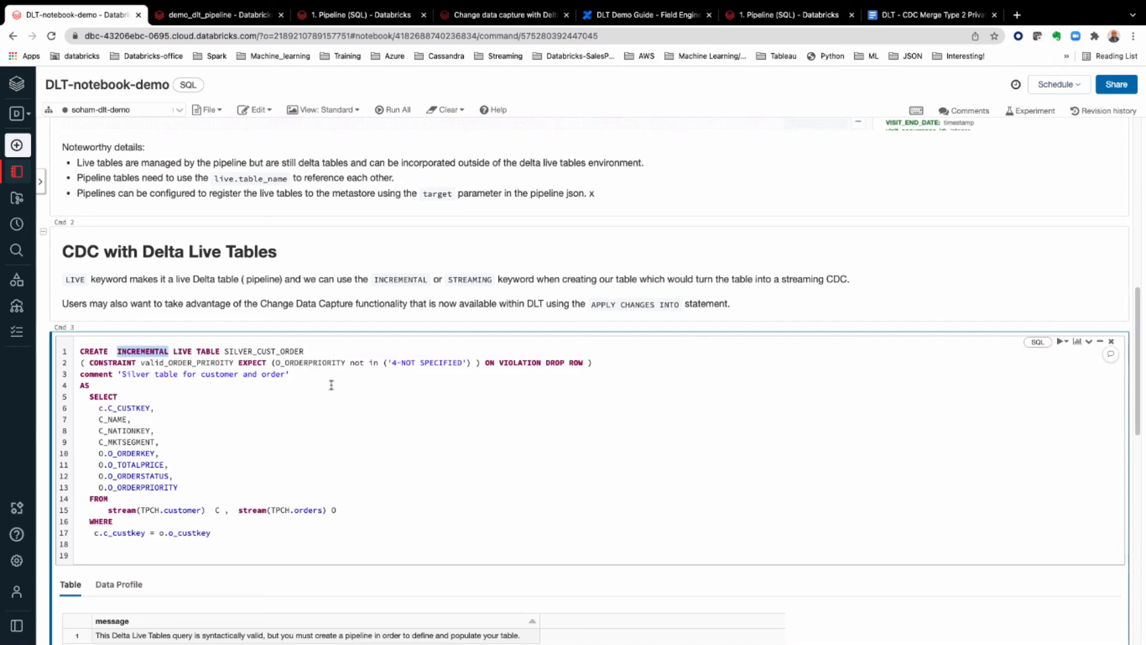
pyautogui.moveTo(126, 362); pyautogui.dragTo(604, 363)
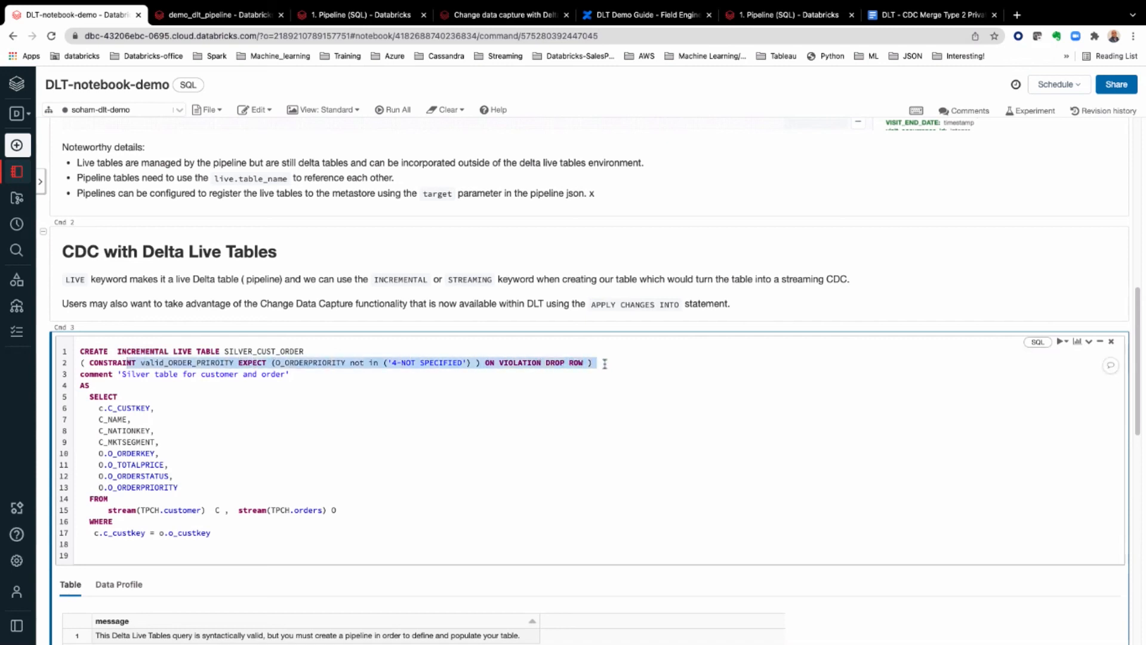
pyautogui.click(387, 377)
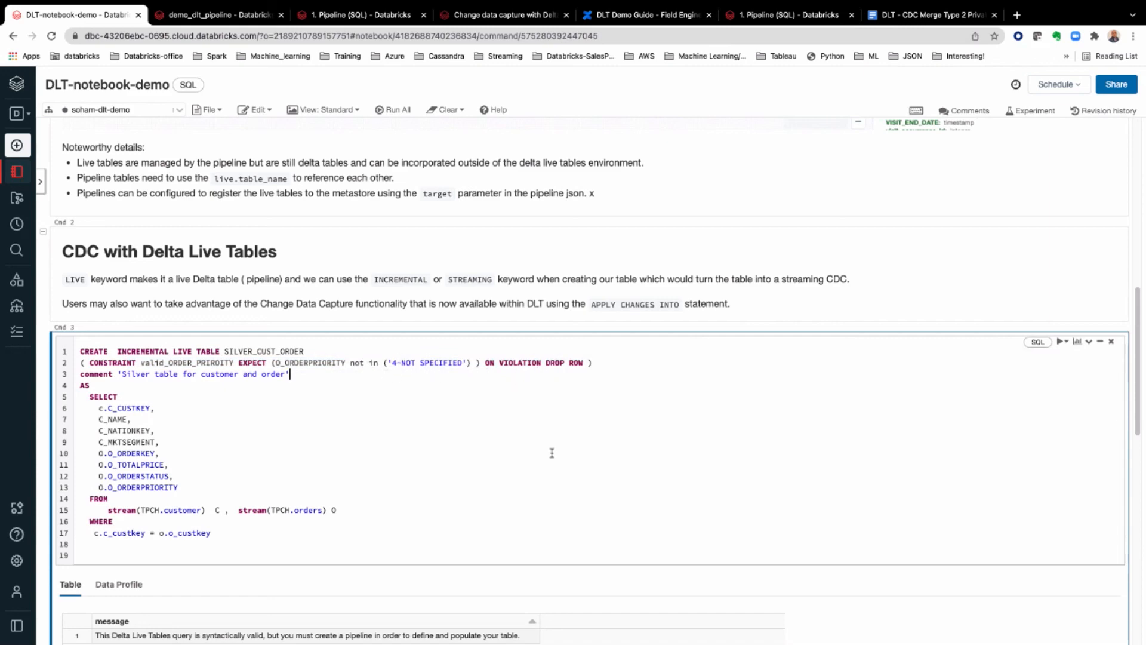
# Examine the GOLD_ORDERS live table query, including its SILVER_CUST_ORDER stream source and its total price sum by market segment and order status
pyautogui.scroll(-5, 474, 500)
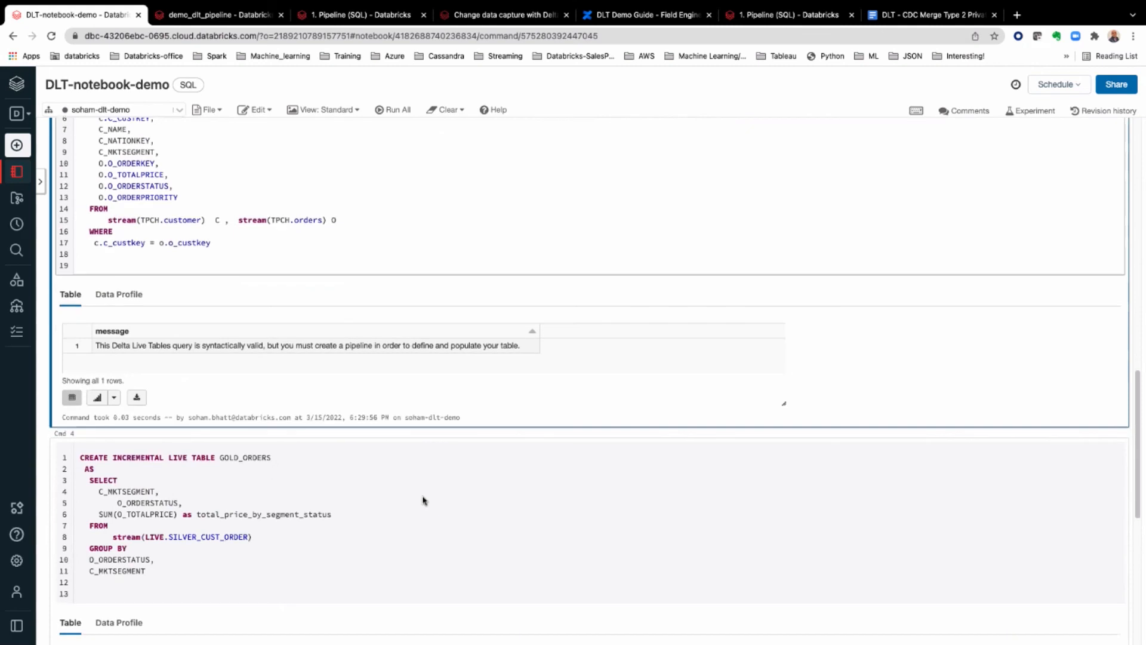
pyautogui.scroll(-3, 422, 500)
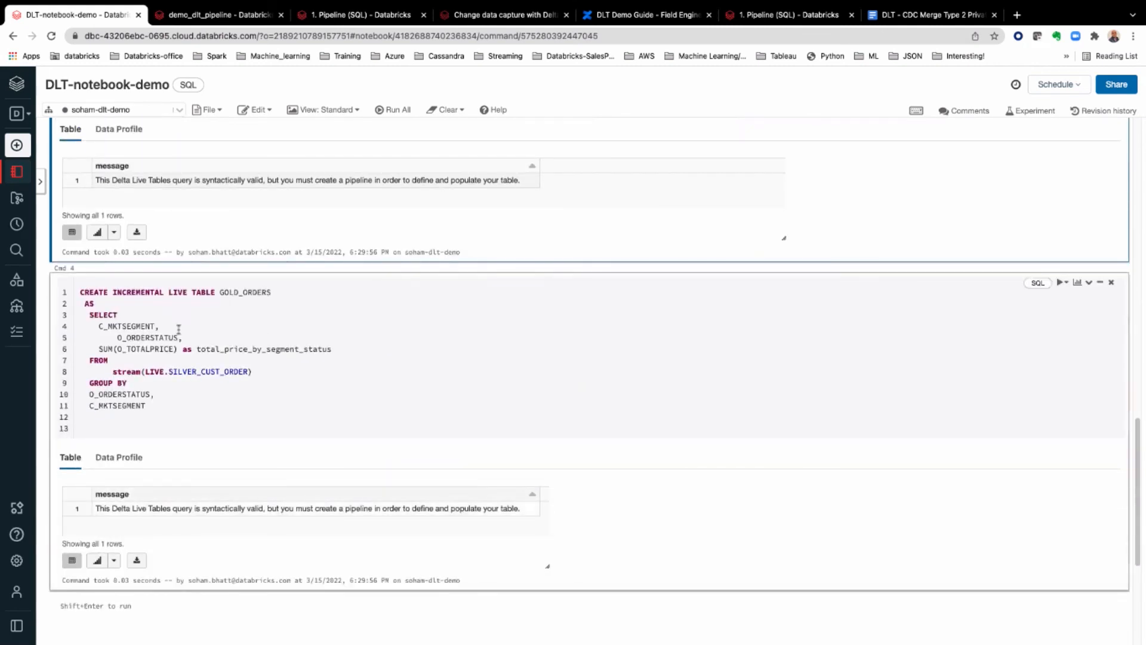
pyautogui.moveTo(165, 371); pyautogui.dragTo(303, 381)
pyautogui.moveTo(197, 338); pyautogui.dragTo(203, 357)
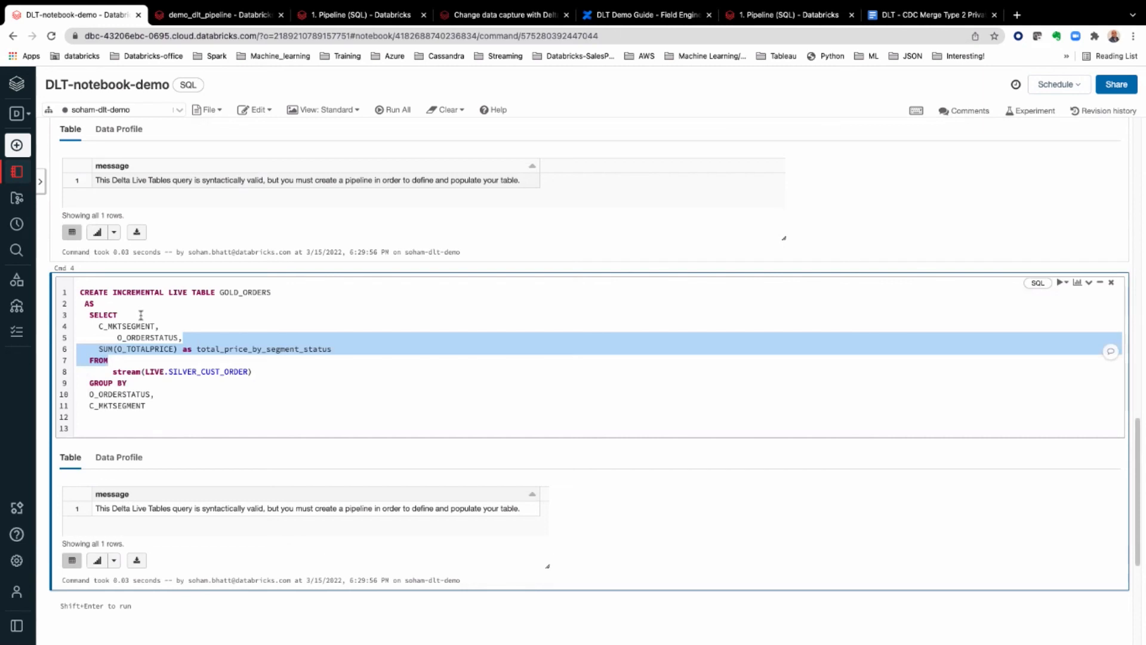
pyautogui.click(216, 405)
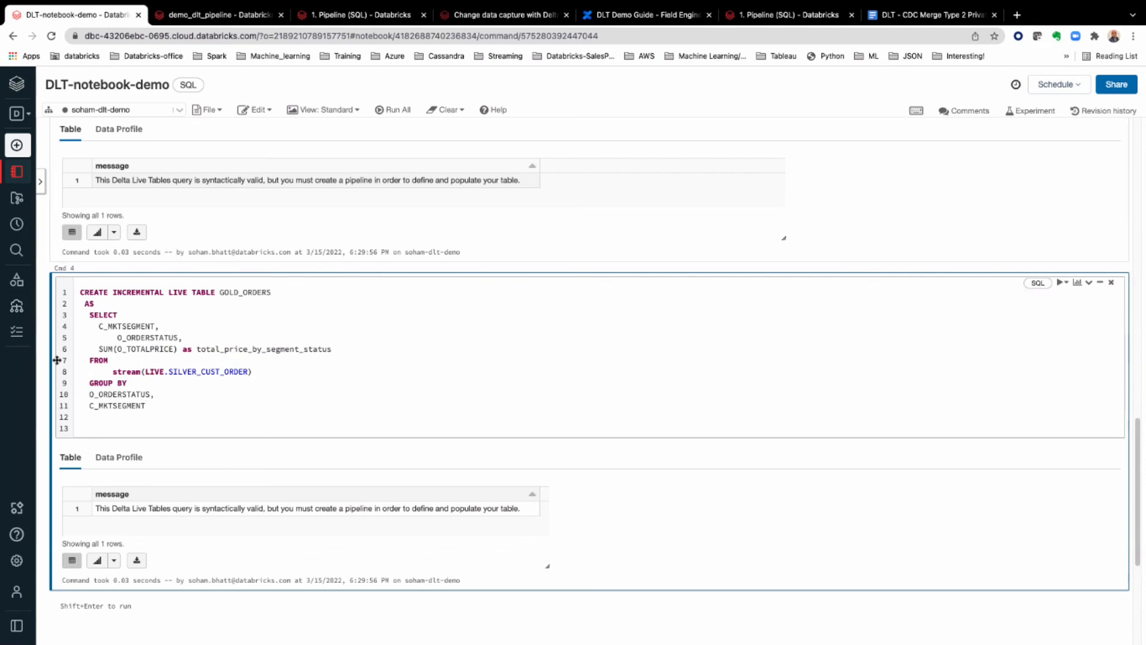
# Open the demo_dlt_pipeline details and inspect the GOLD_ORDERS table's schema and data quality in the pipeline graph
pyautogui.click(209, 13)
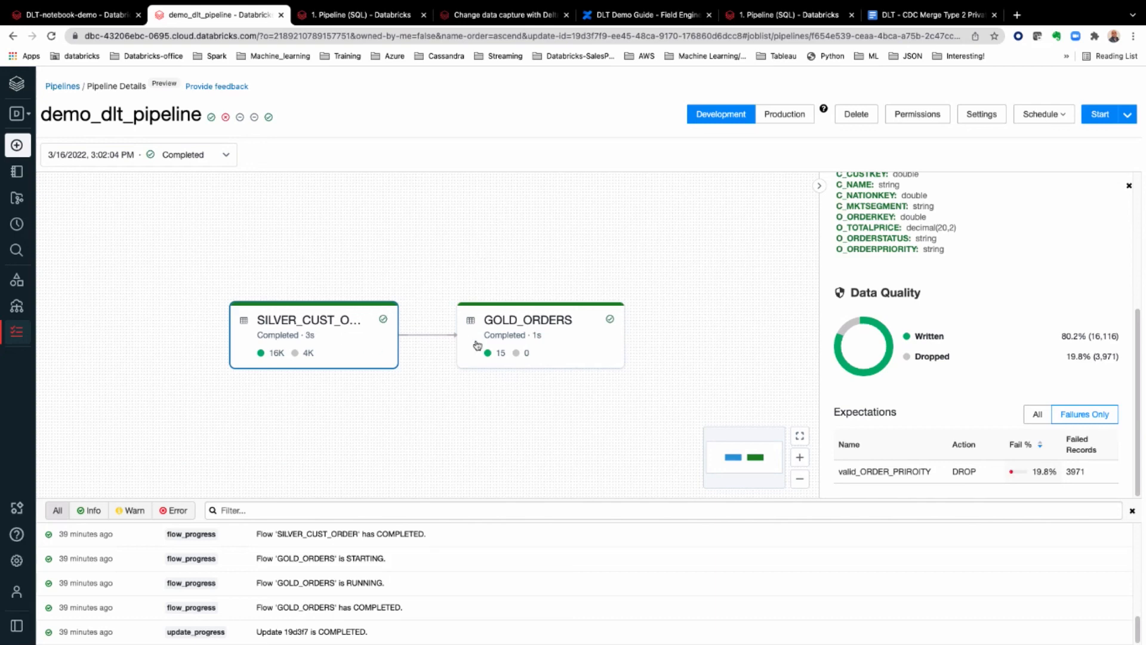
pyautogui.click(574, 342)
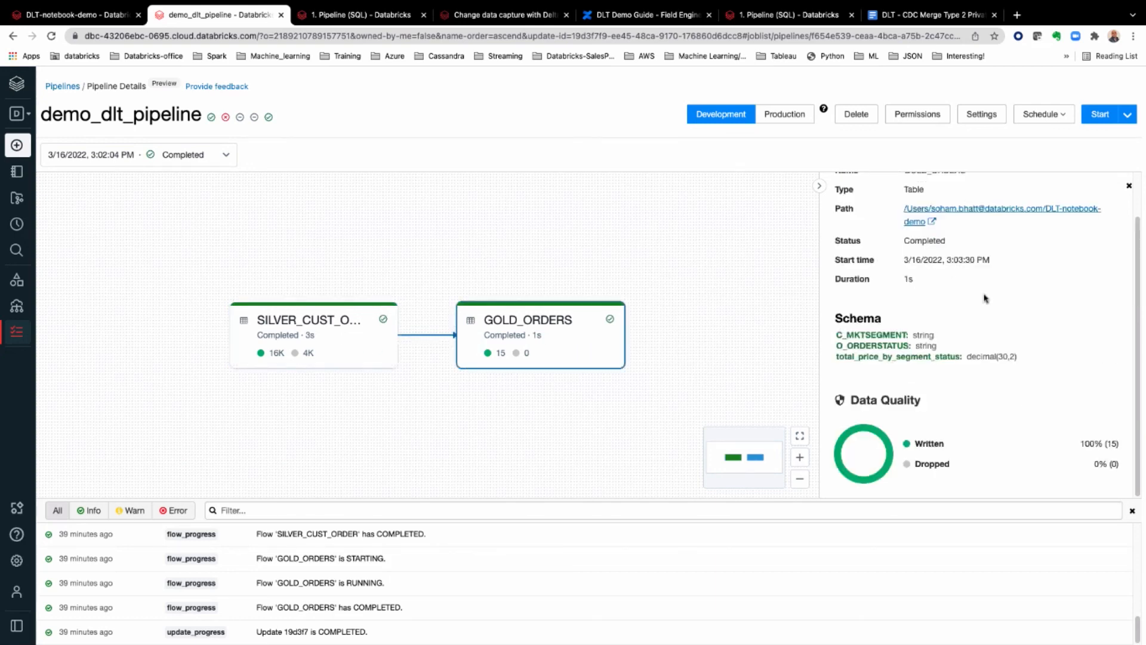
pyautogui.scroll(-1, 630, 381)
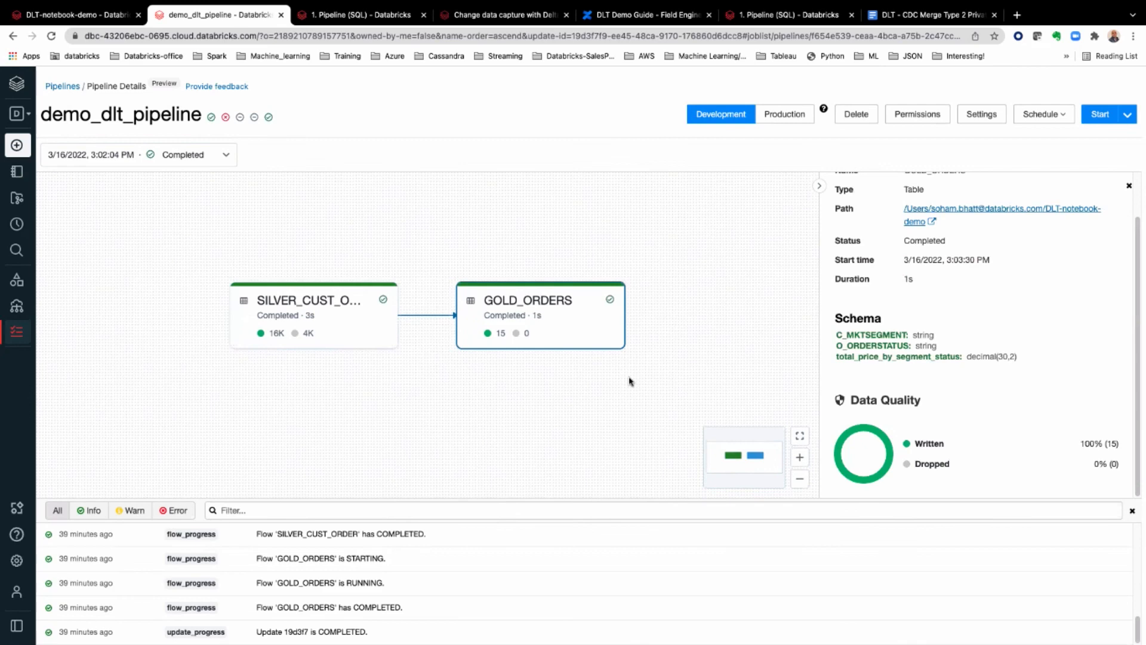
pyautogui.scroll(2, 629, 381)
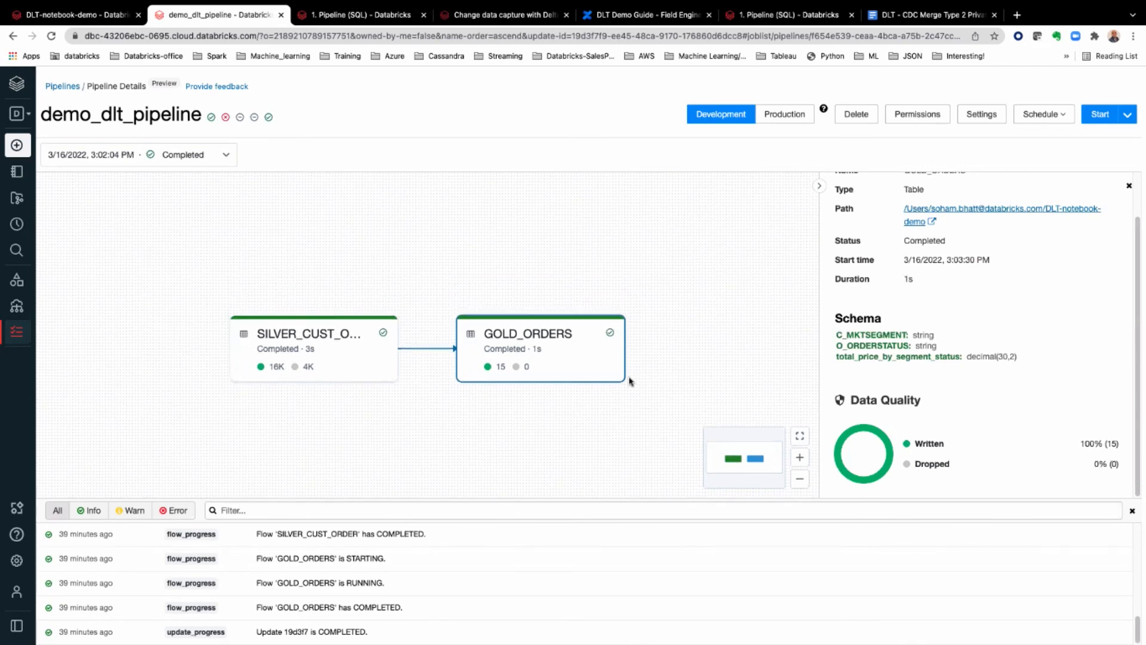